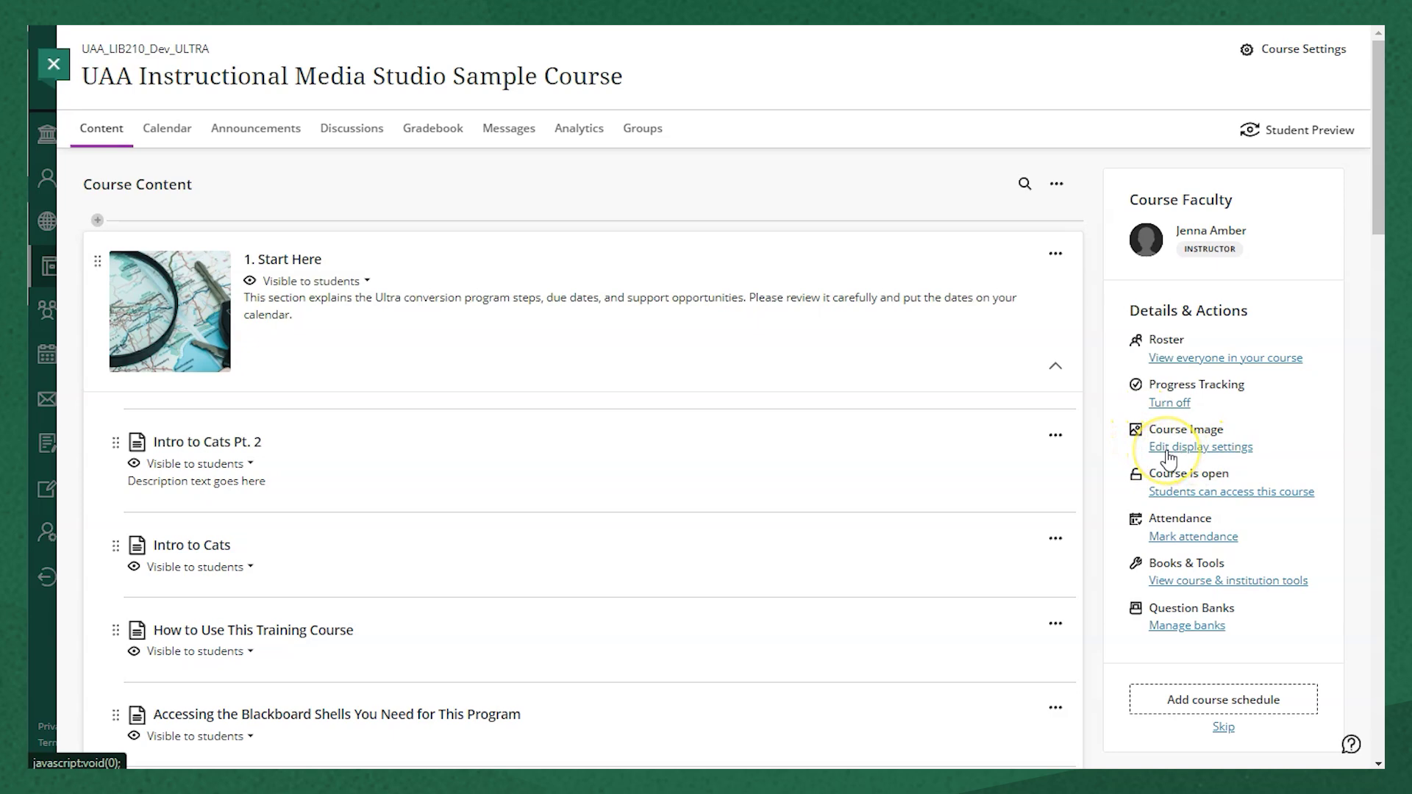
- Open the sample course's image display settings, reopening the course from Courses to refresh them
left_click(1166, 448)
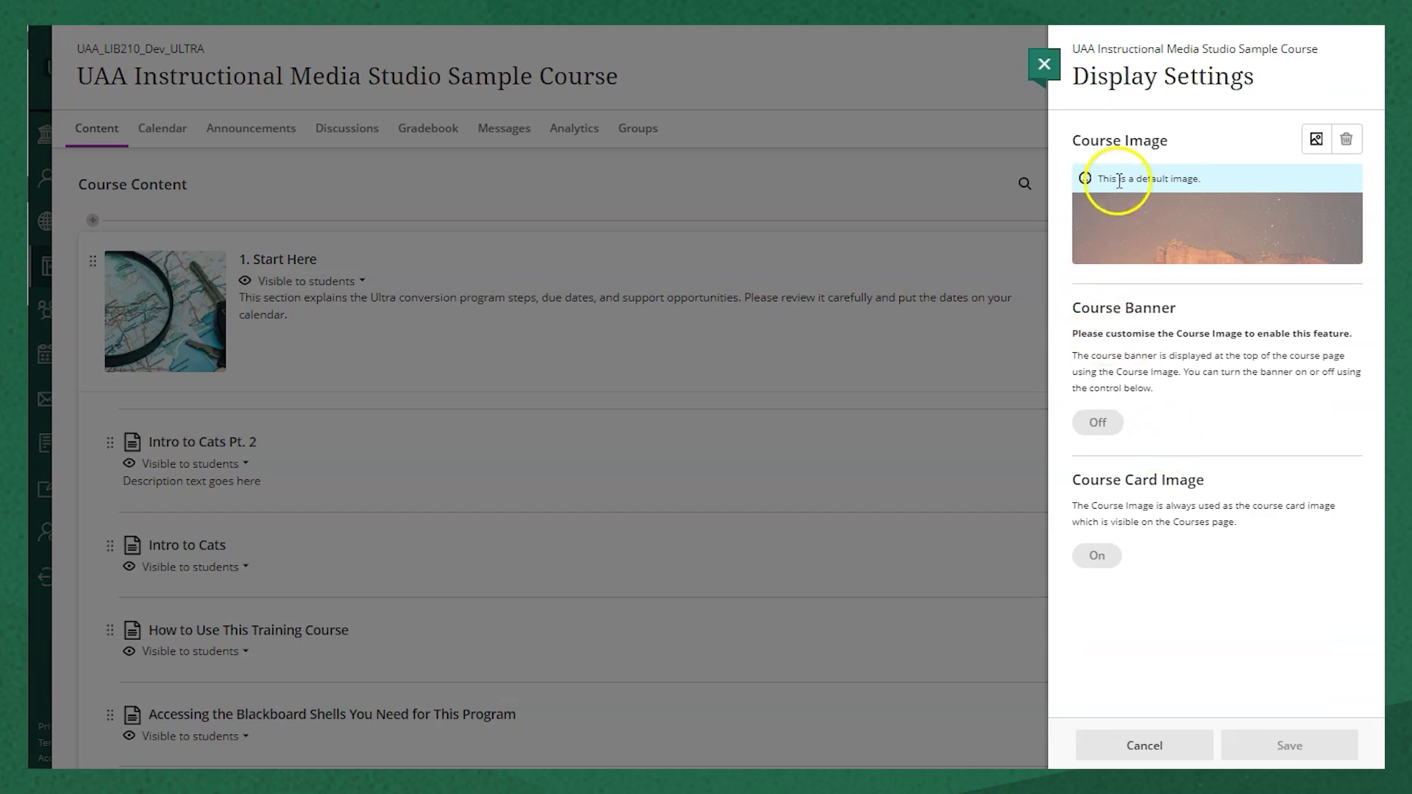
left_click(1044, 64)
left_click(44, 64)
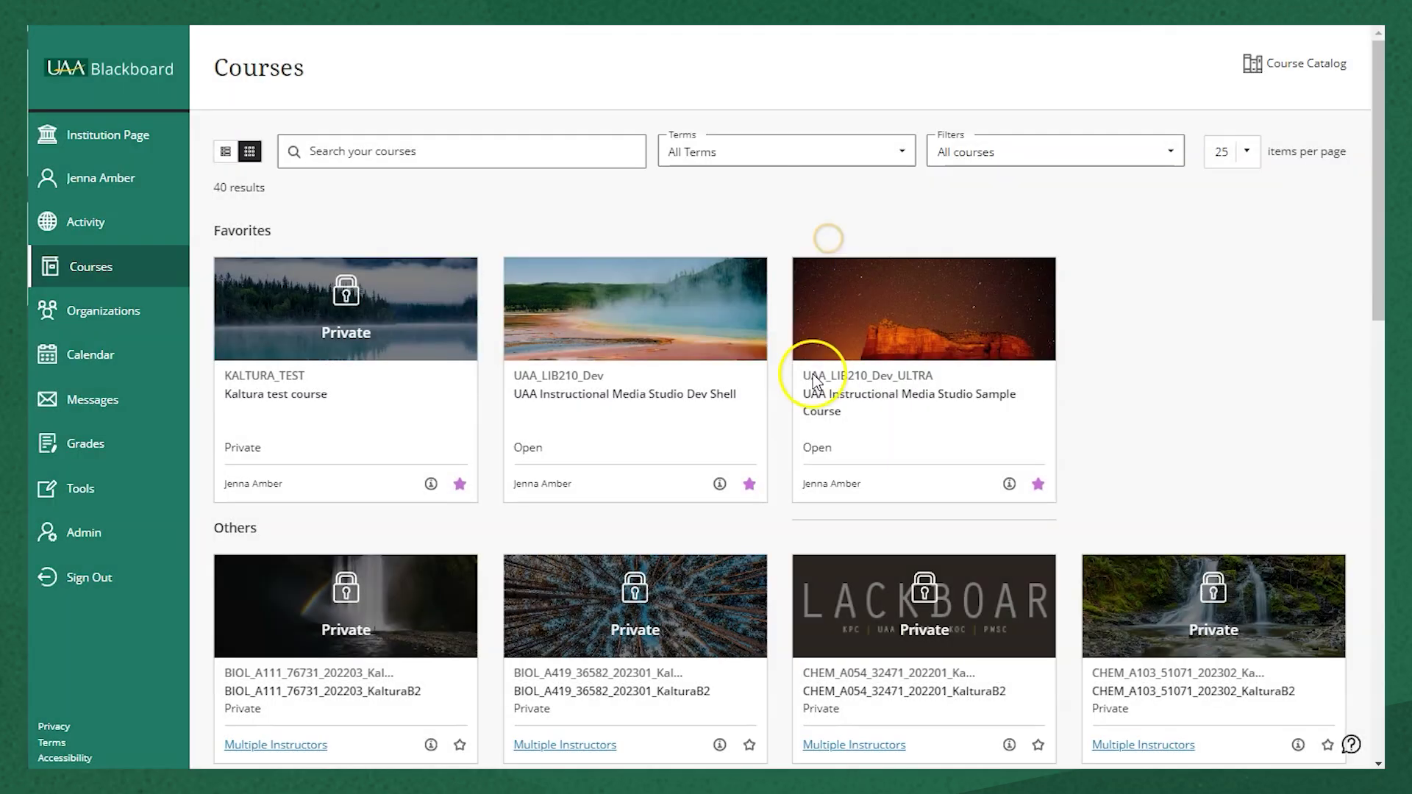
left_click(884, 396)
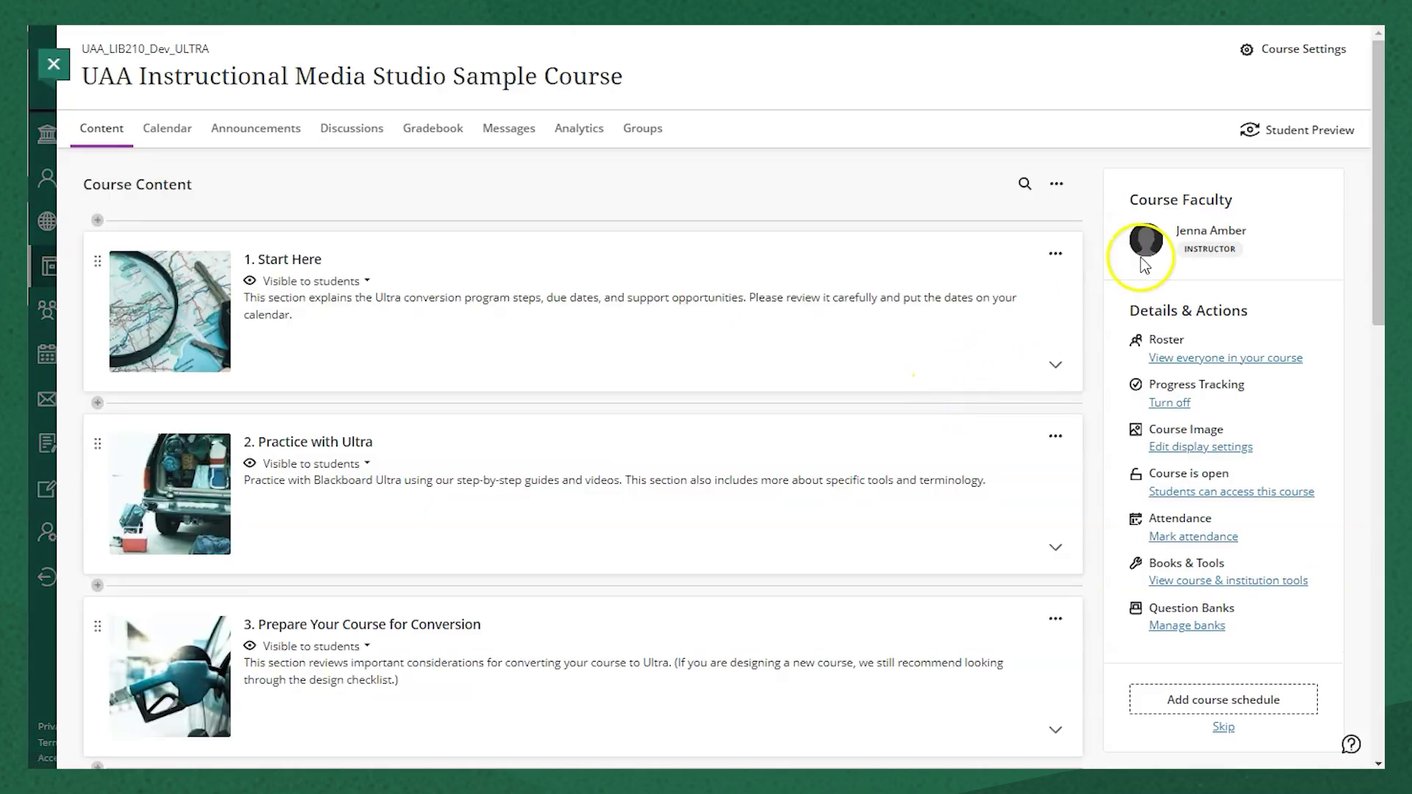
left_click(1207, 447)
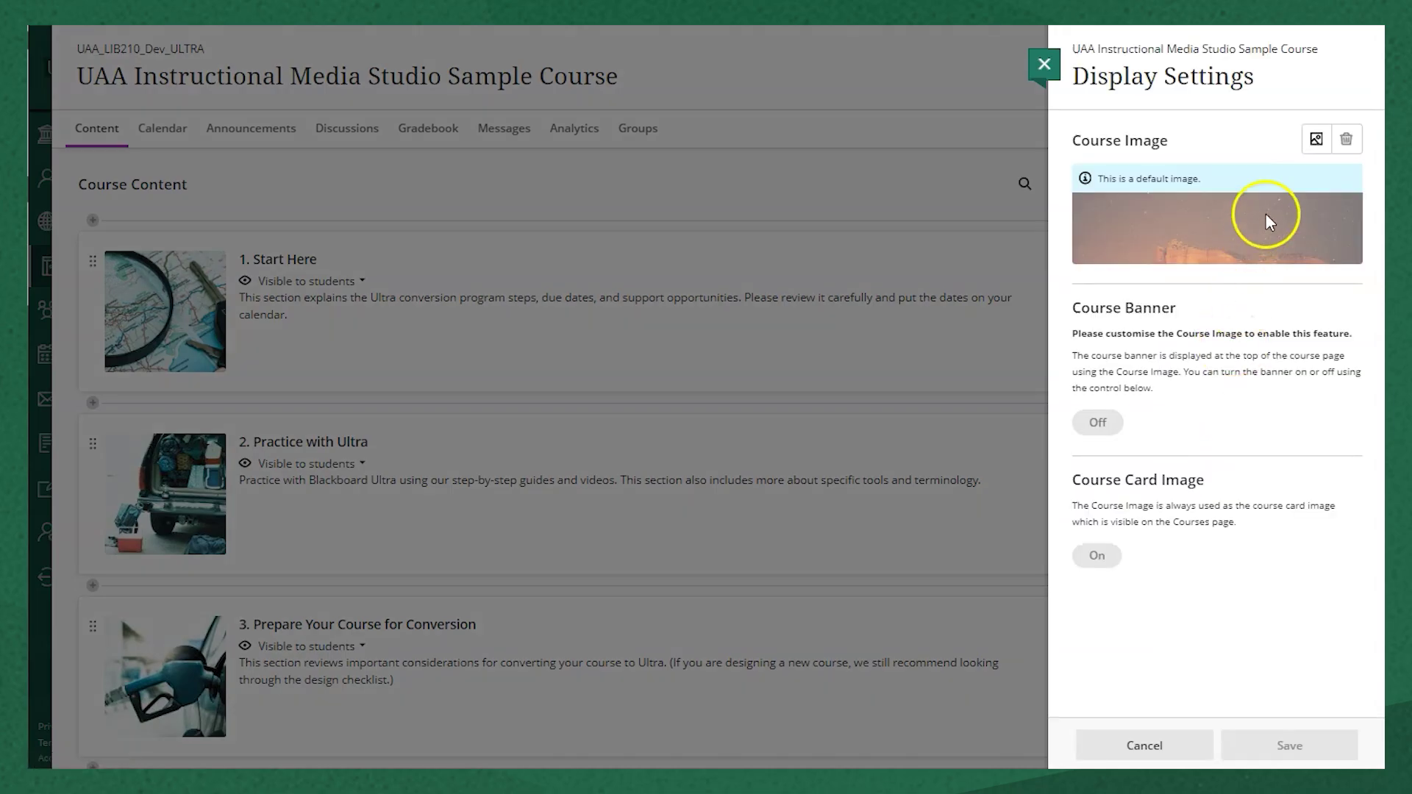
- Upload the Blackboard Ultra course image template PNG as the course image and save it with the banner on
left_click(1314, 151)
left_click(742, 367)
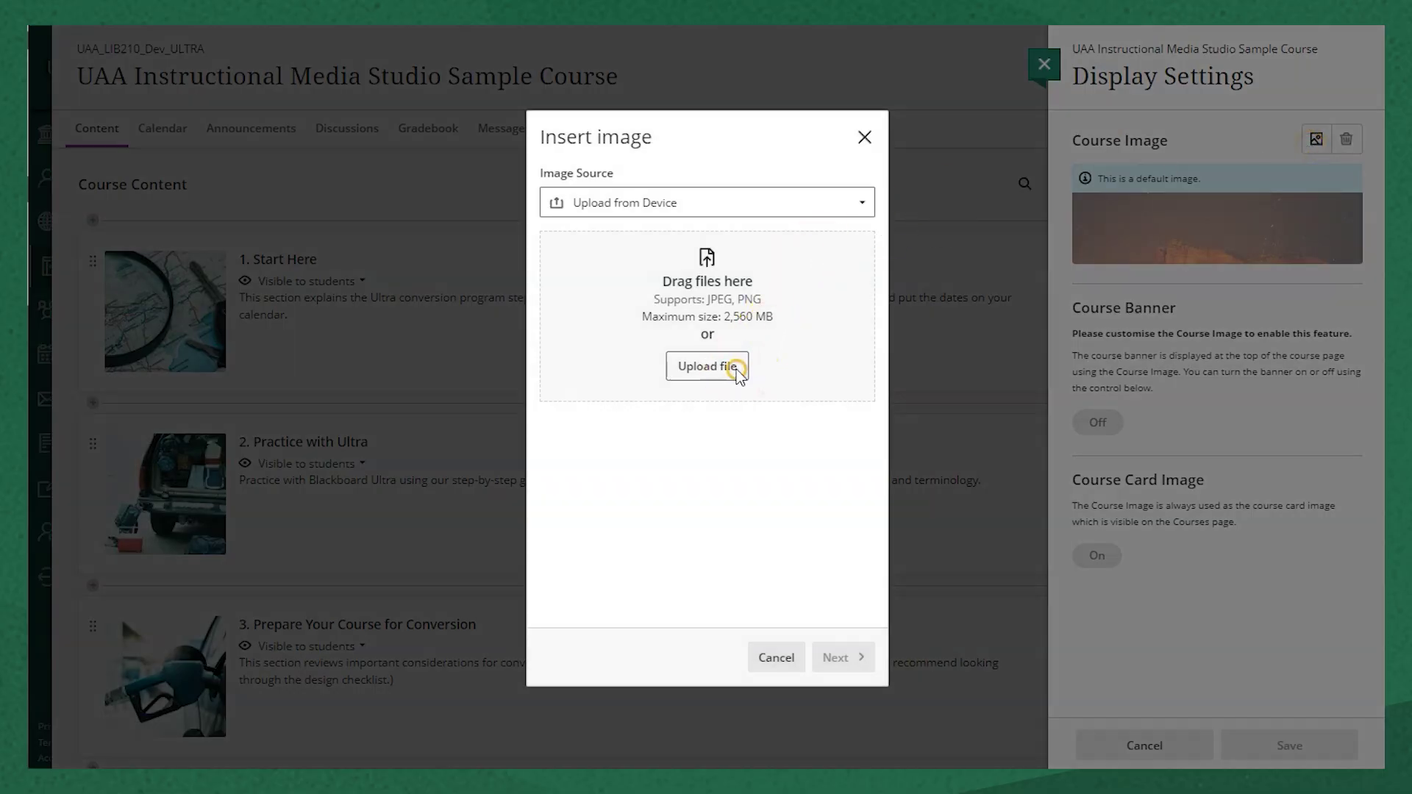
scroll(470, 478, "down", 3)
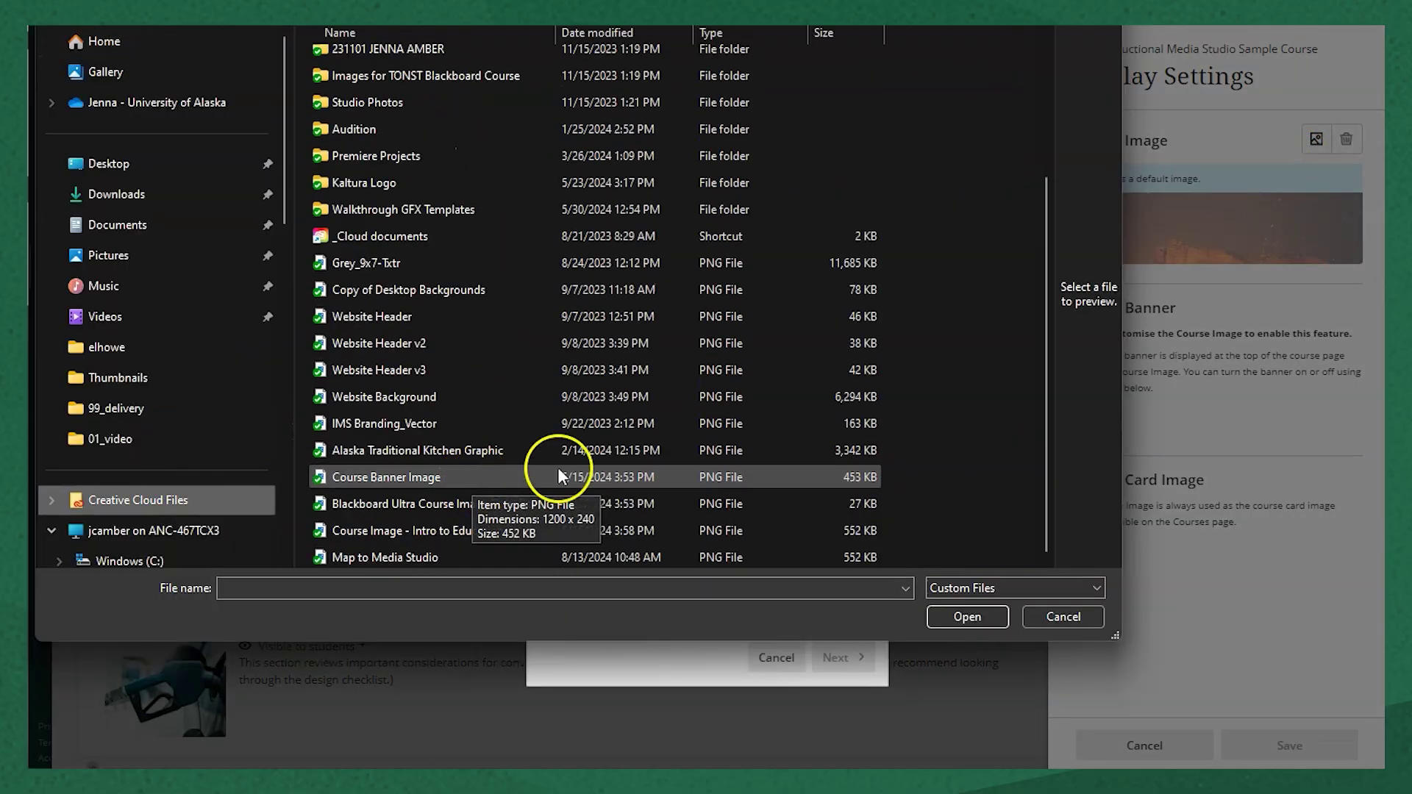
left_click(464, 506)
left_click(982, 619)
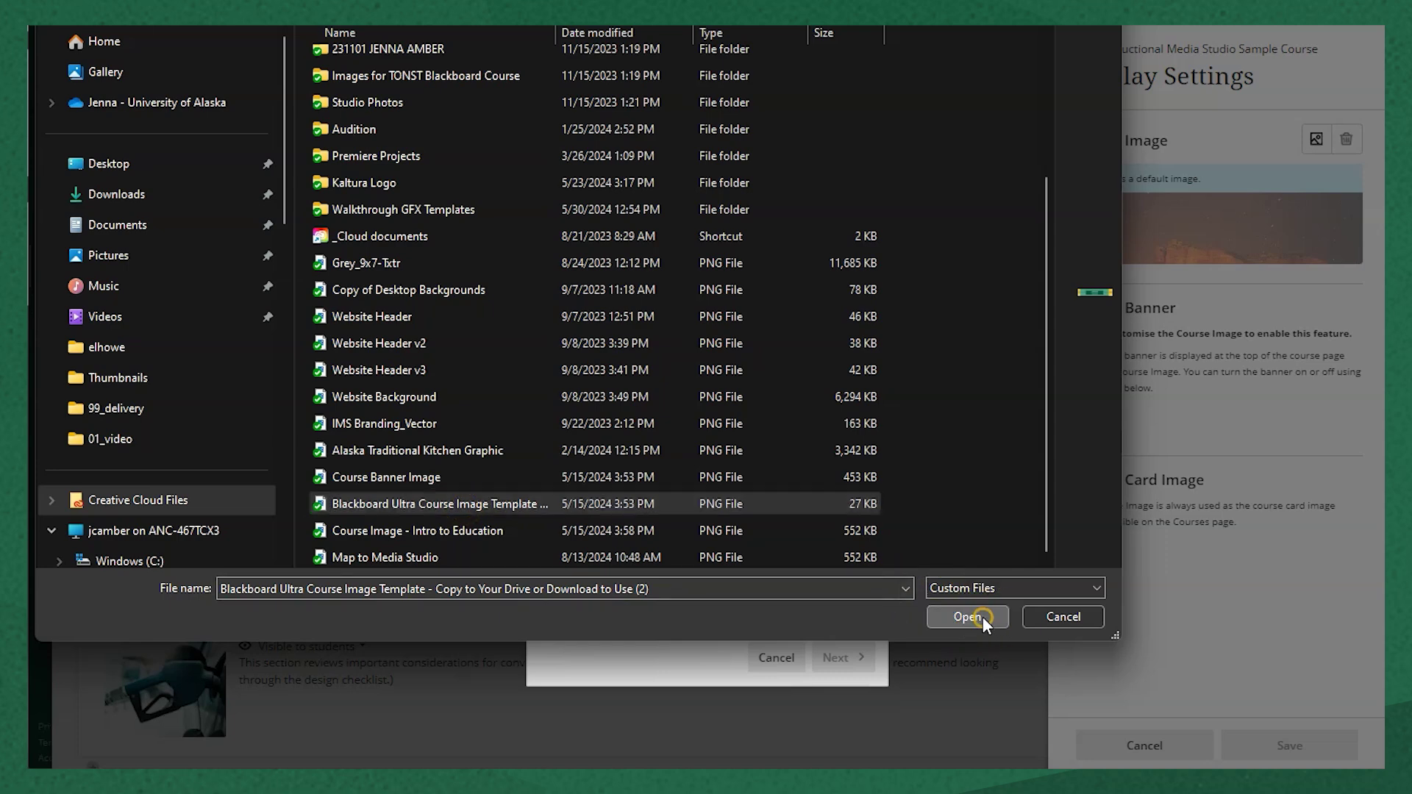
left_click(852, 658)
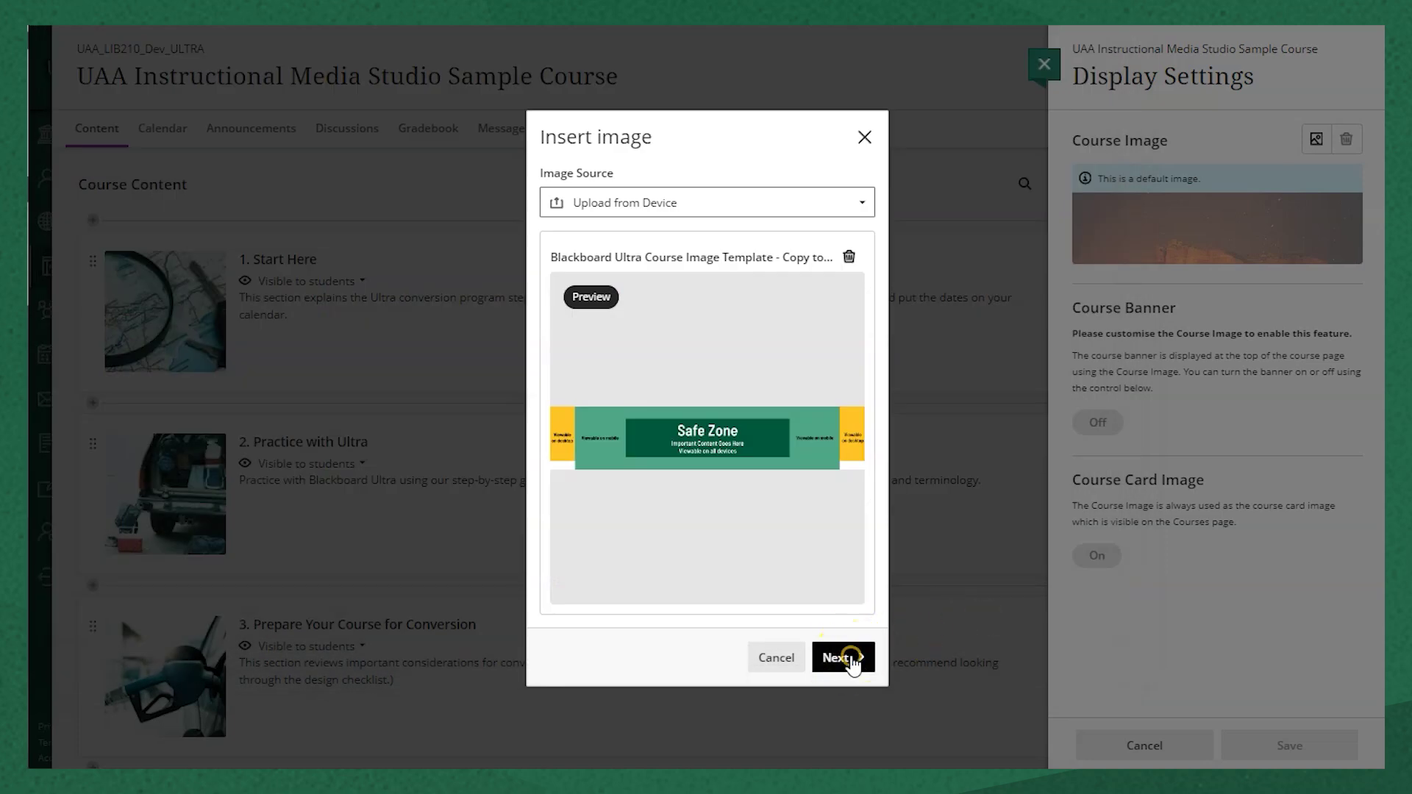
left_click(852, 658)
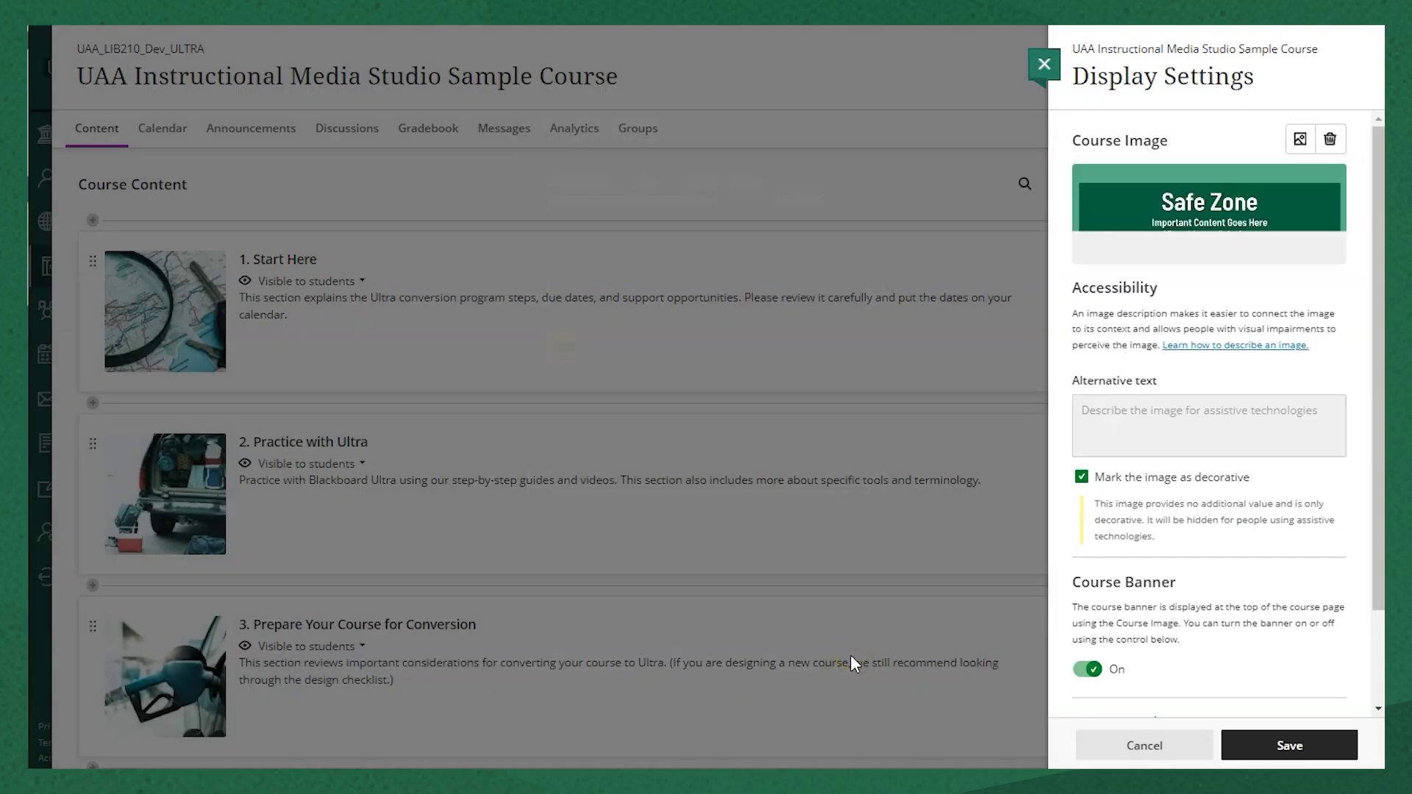
left_click(1288, 744)
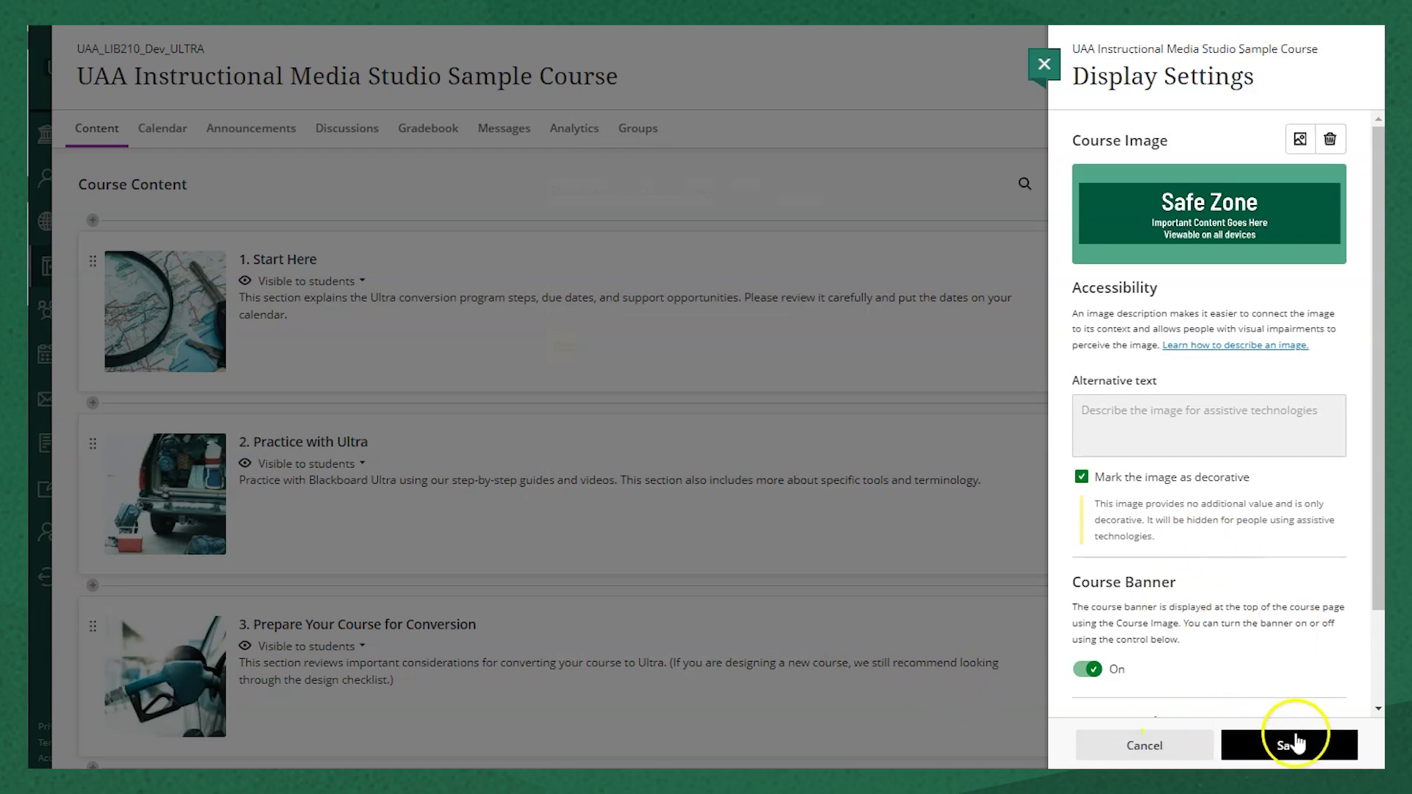
left_click(1295, 749)
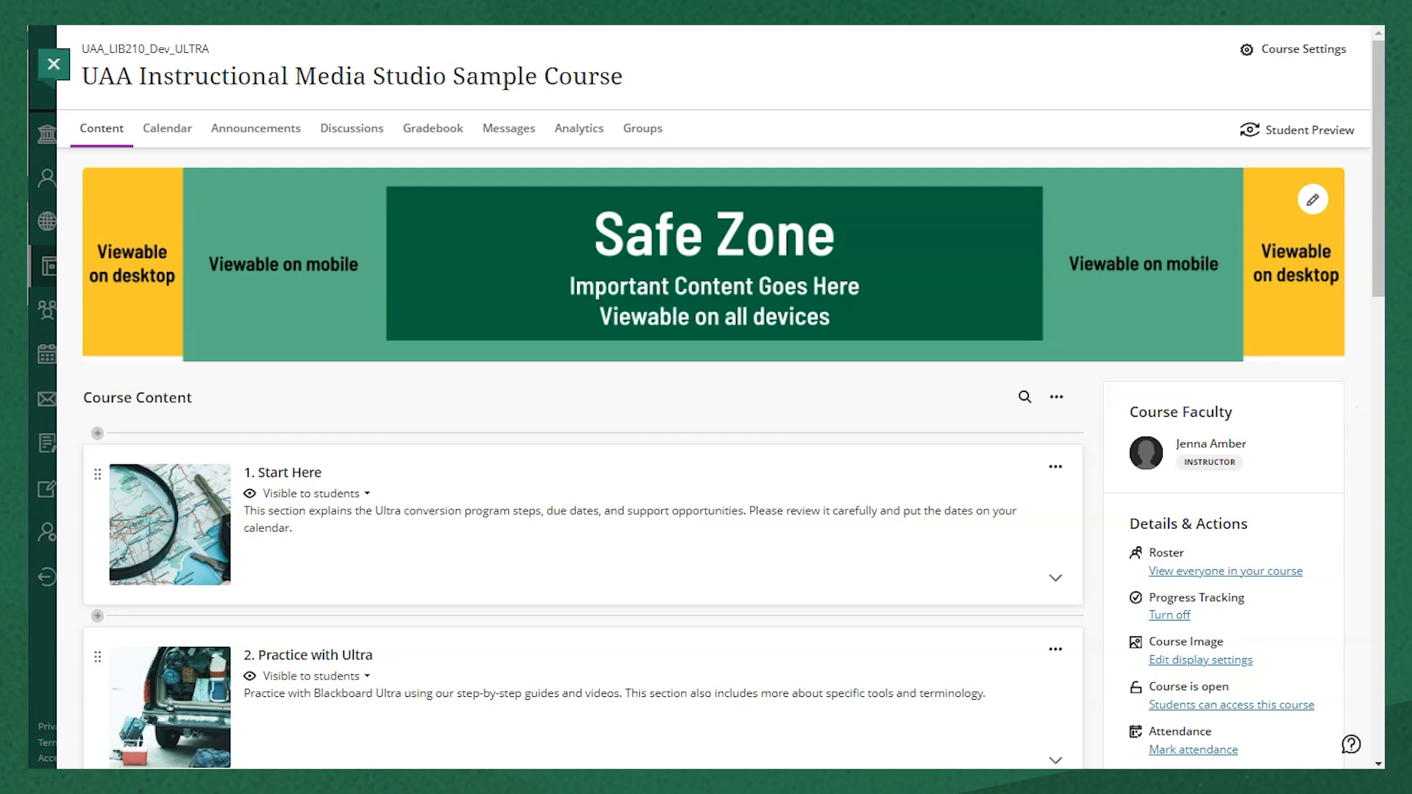
- Preview the Safe Zone banner in a narrower window, then reopen the course and its image display settings
left_click_drag(1384, 459, 1386, 511)
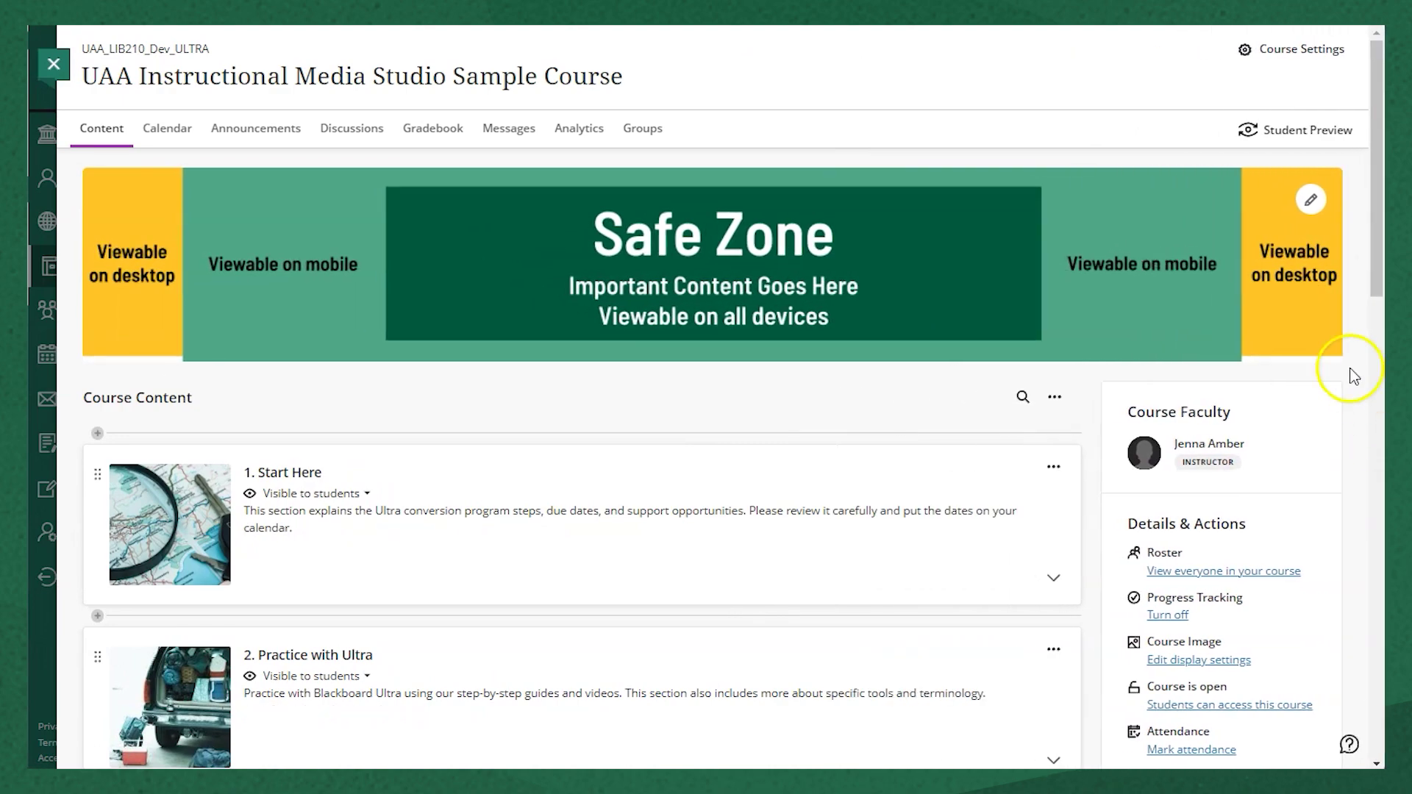
left_click(53, 67)
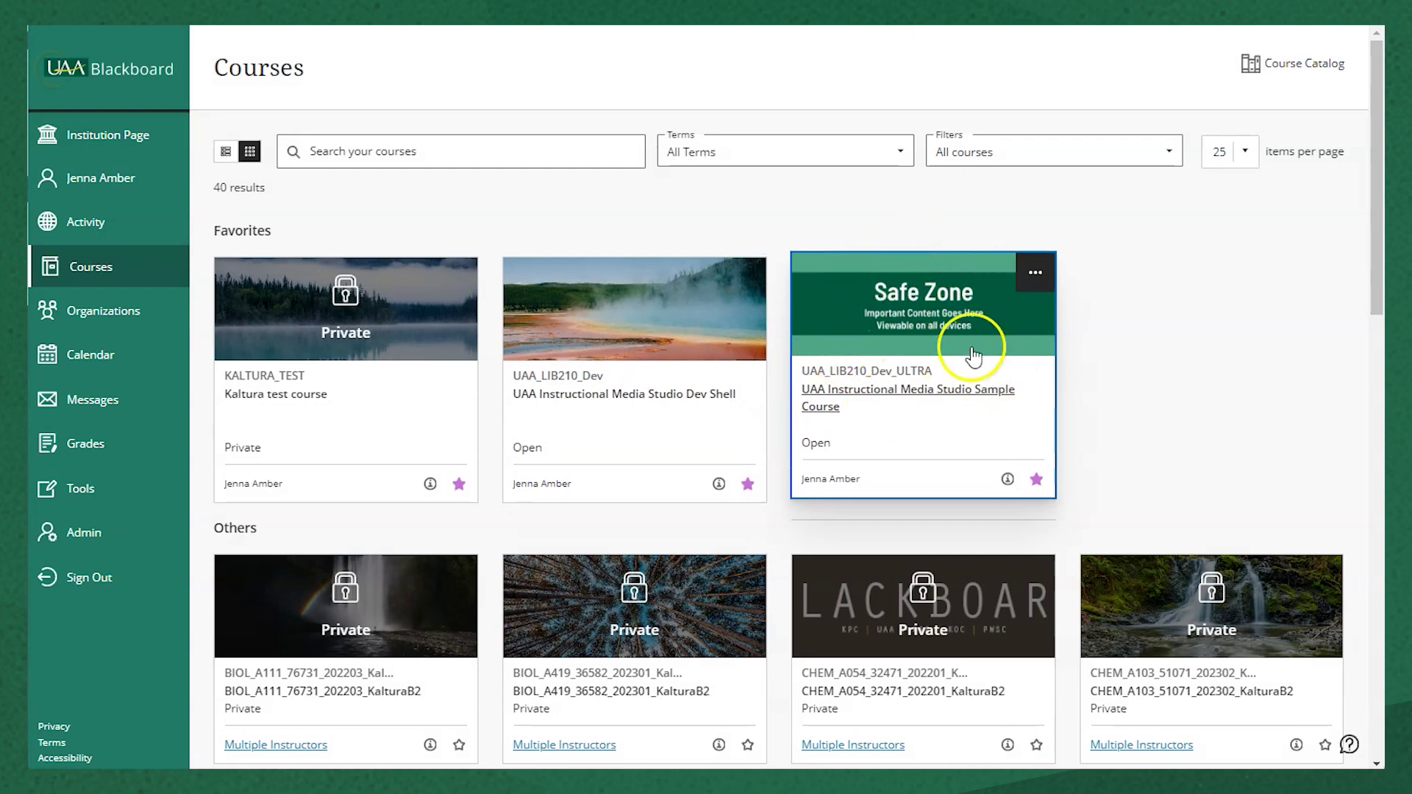
left_click(924, 400)
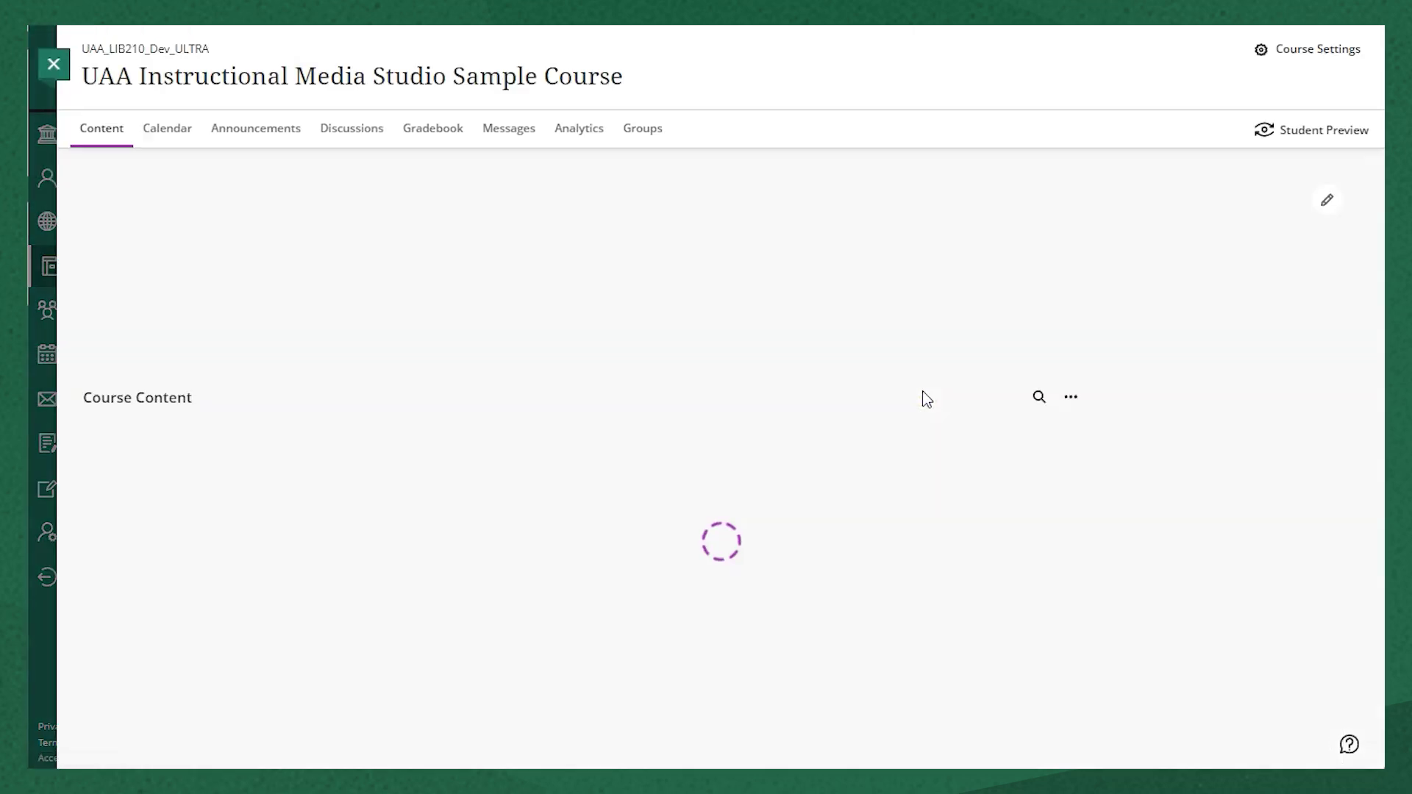
left_click(948, 392)
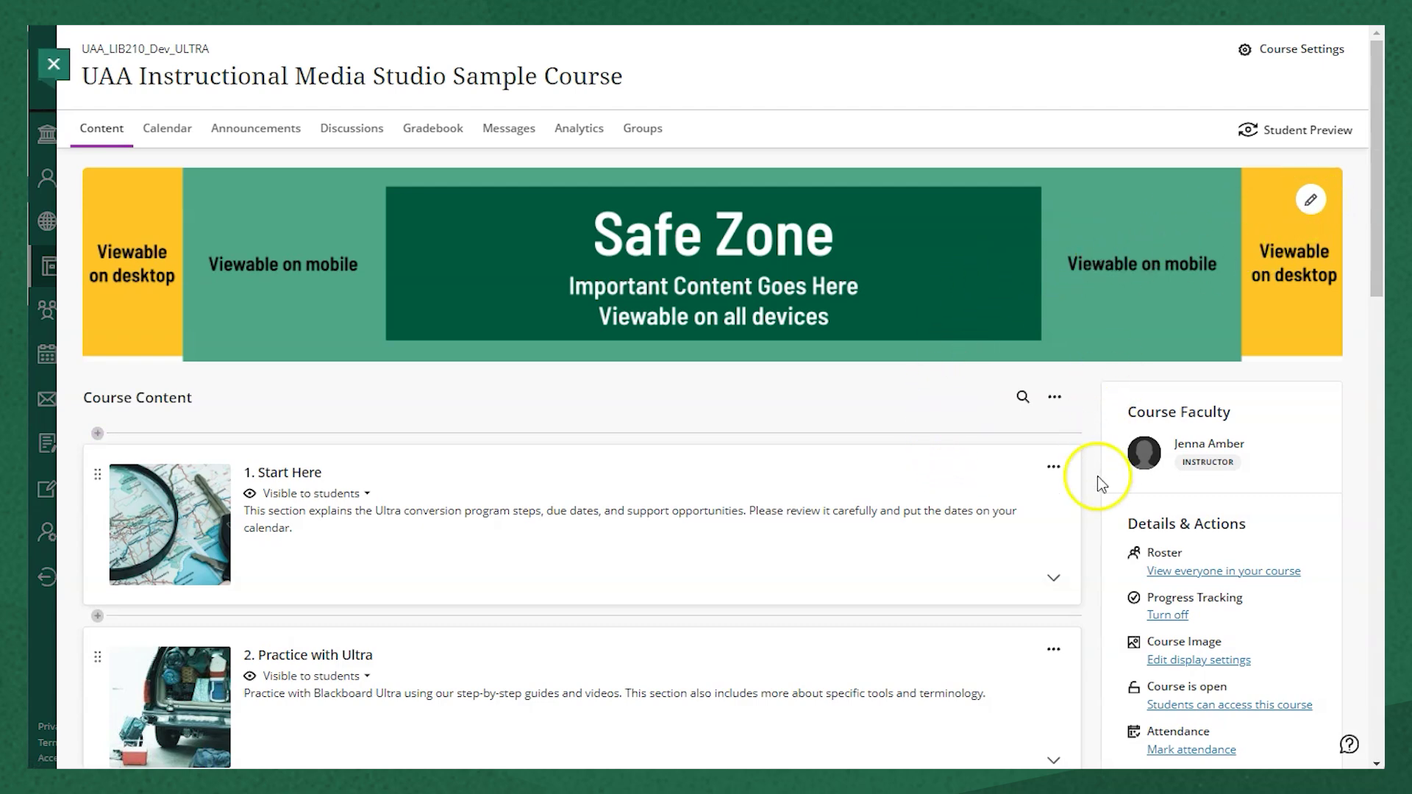
left_click(1177, 661)
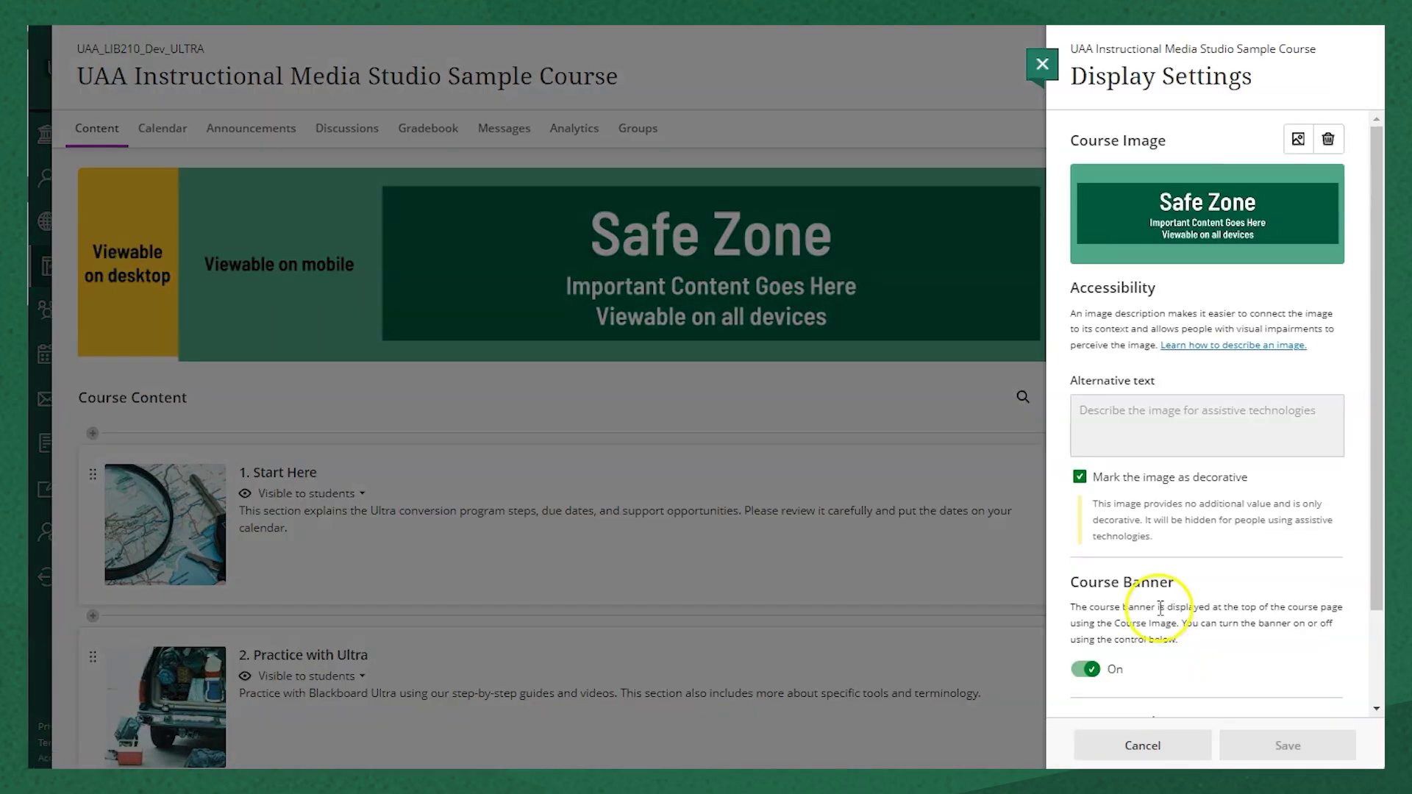
- Upload the snow-capped mountain photo as the course image, repositioning it in the banner crop
left_click(1298, 139)
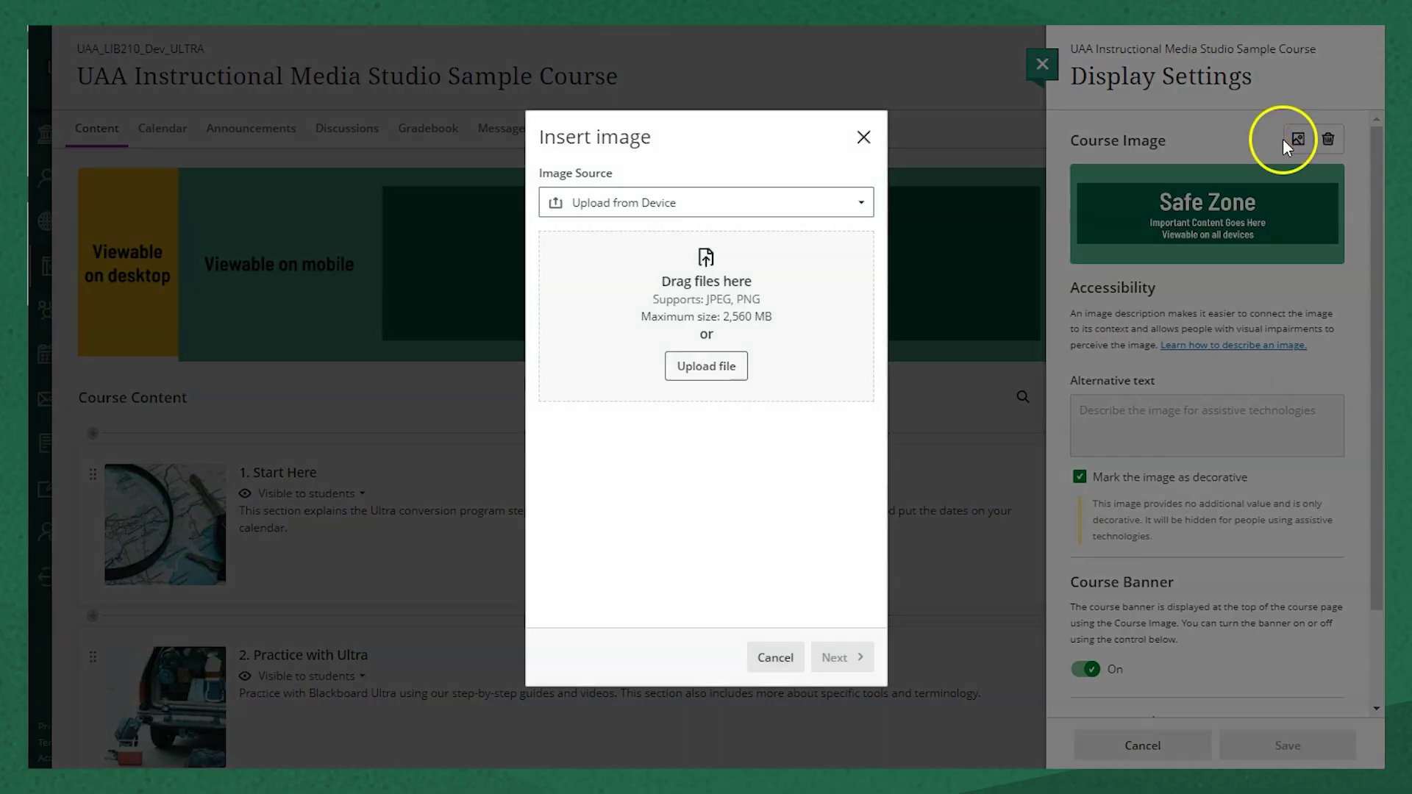
left_click(704, 366)
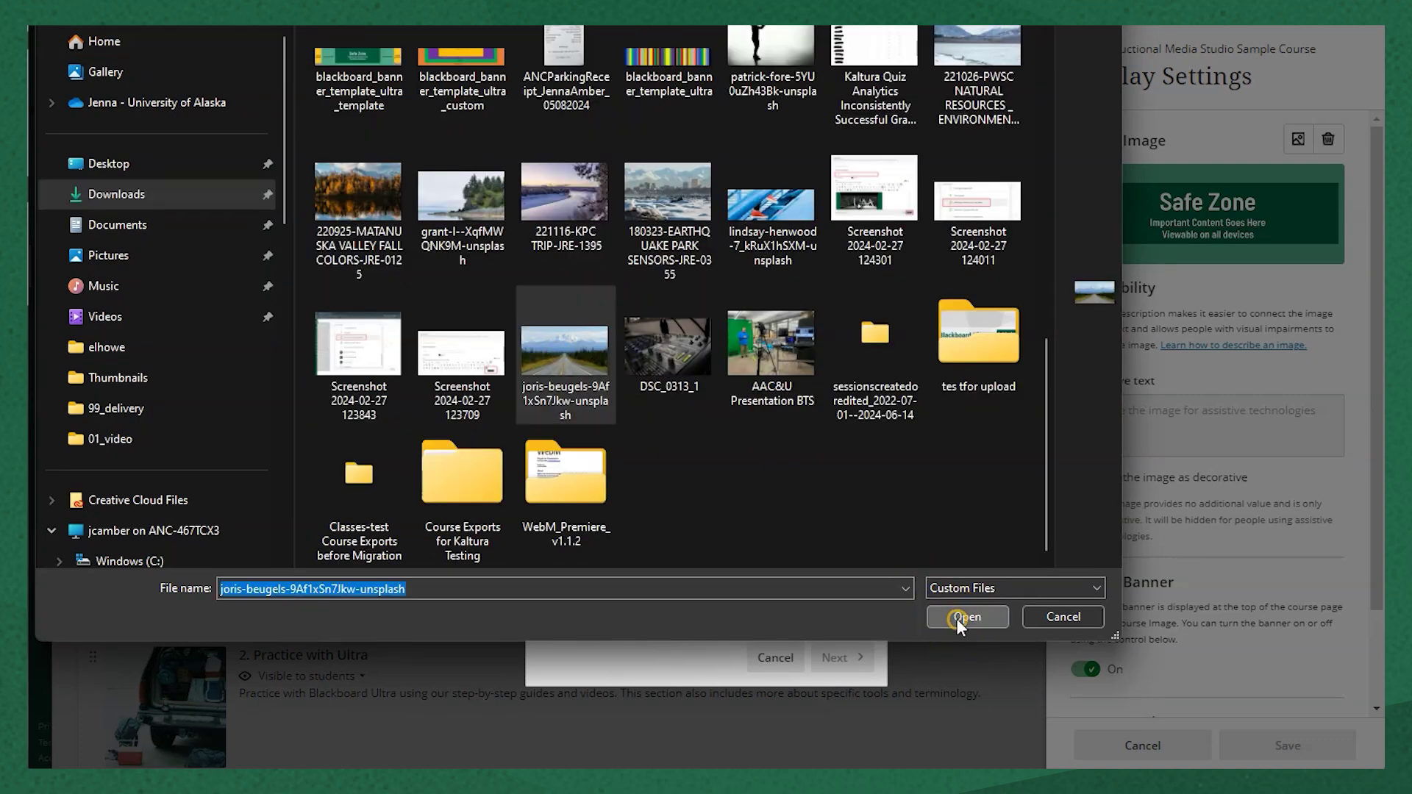
left_click(958, 618)
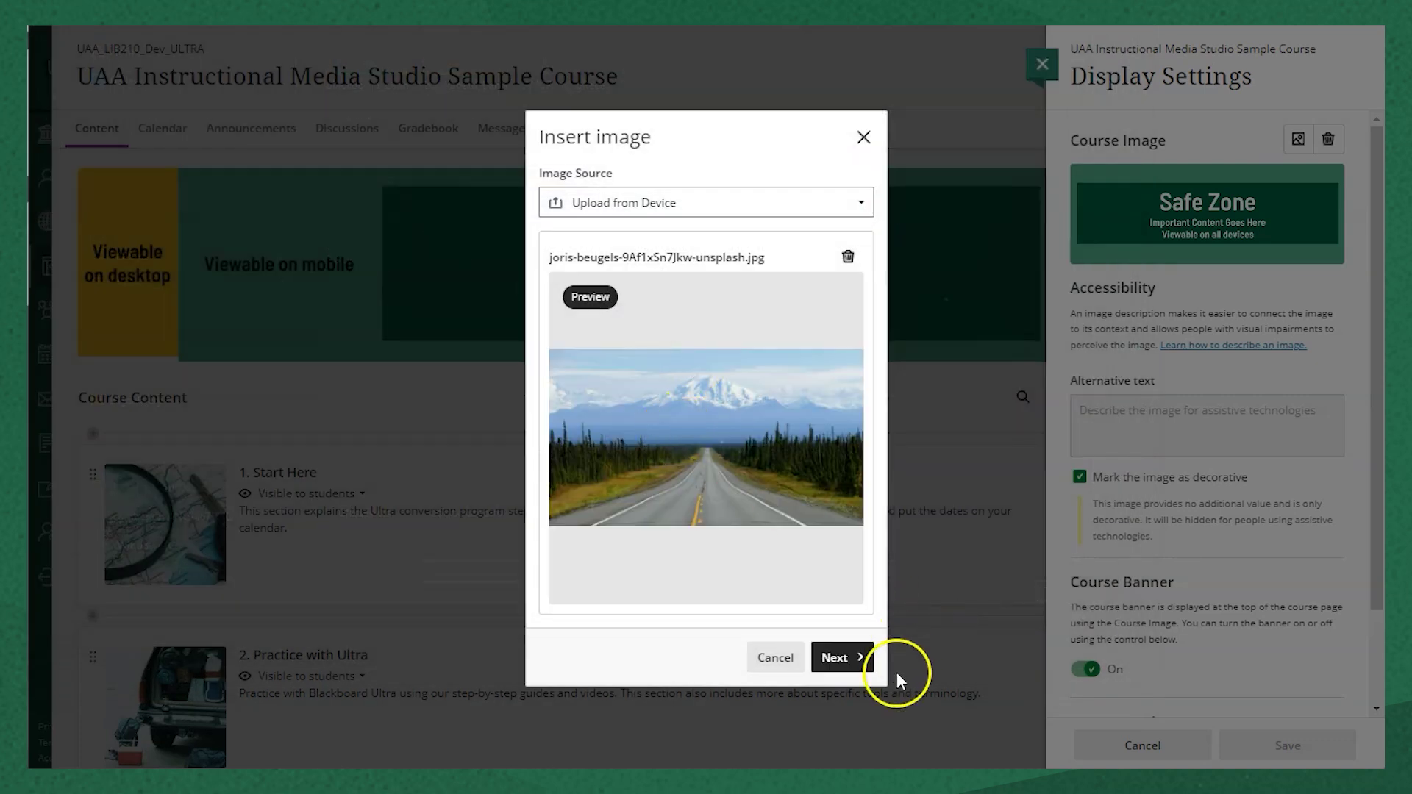
left_click(842, 656)
mouse_move(734, 407)
left_mouse_down()
mouse_move(718, 366)
mouse_move(728, 319)
mouse_move(718, 400)
left_mouse_up()
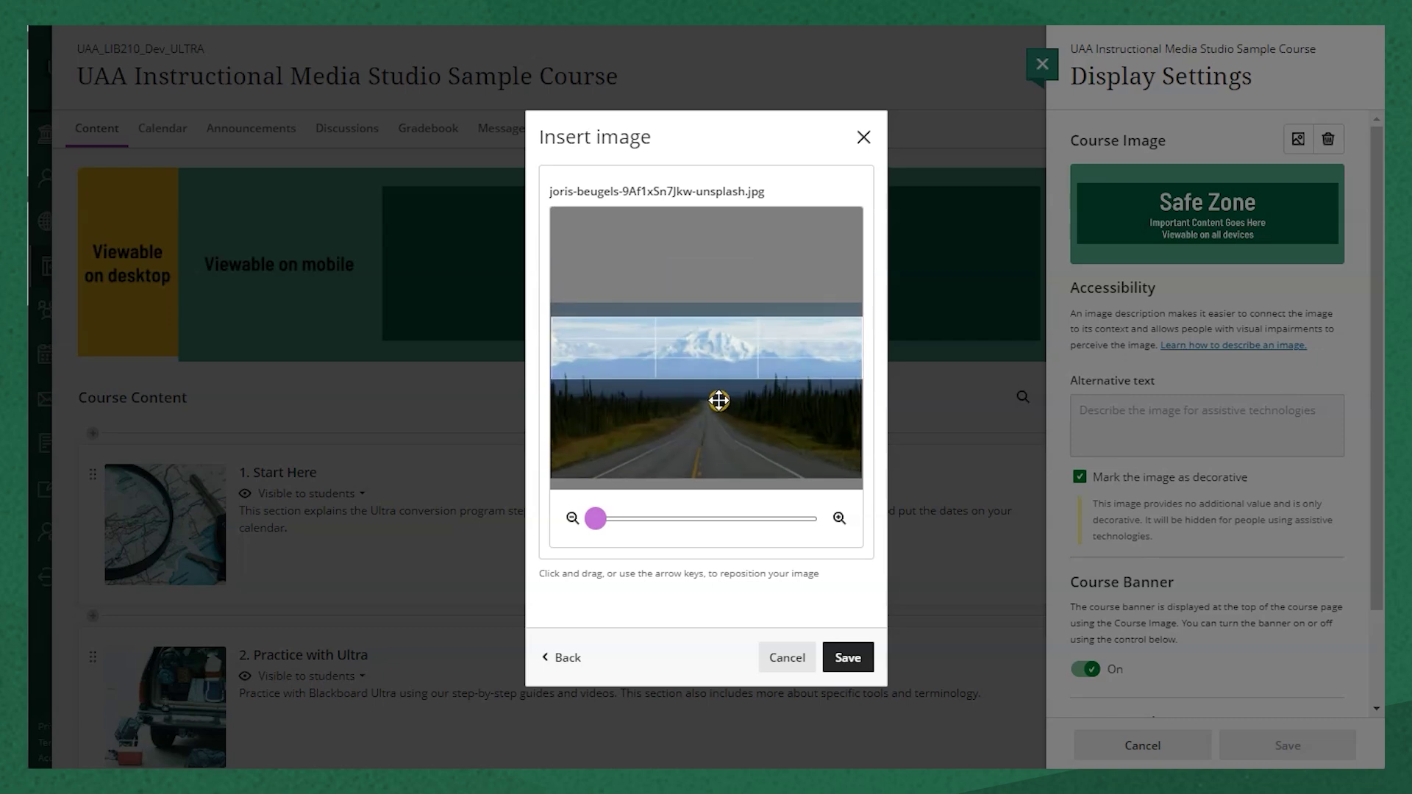
left_click(847, 656)
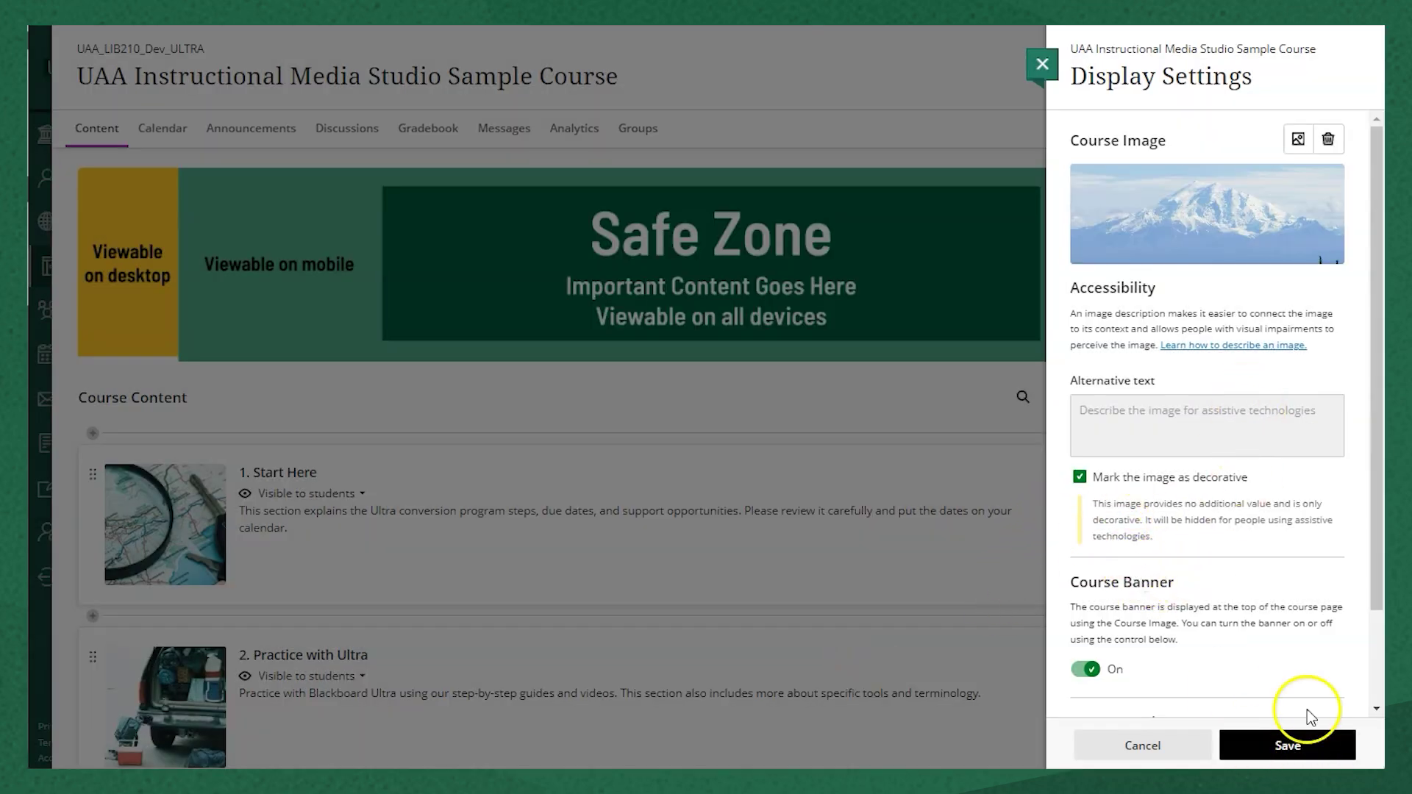
- Unmark the image as decorative, give it alt text 'Snow-capped Denali', and save
left_click(1079, 477)
left_click(1165, 416)
type("Snow-capped Denali")
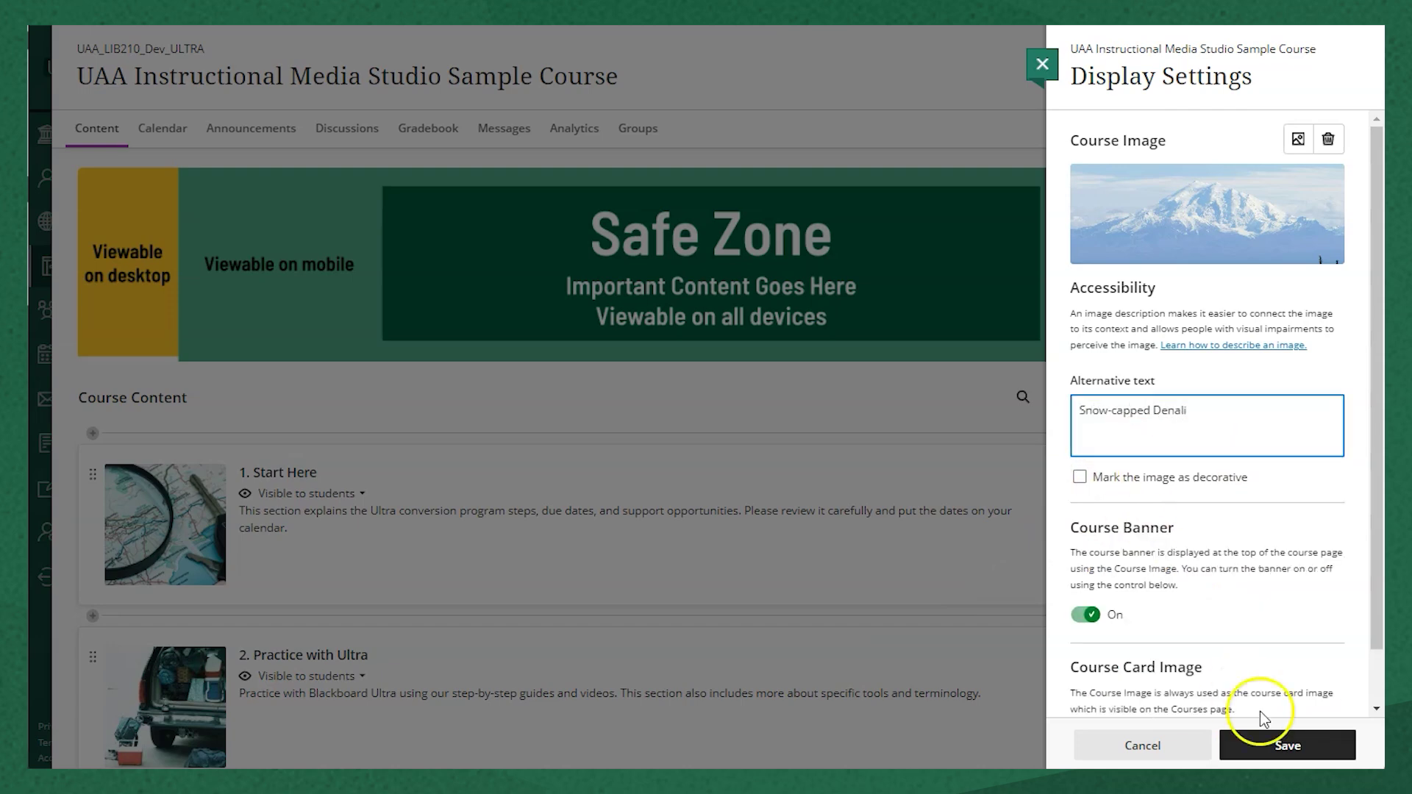
scroll(1280, 691, "down", 1)
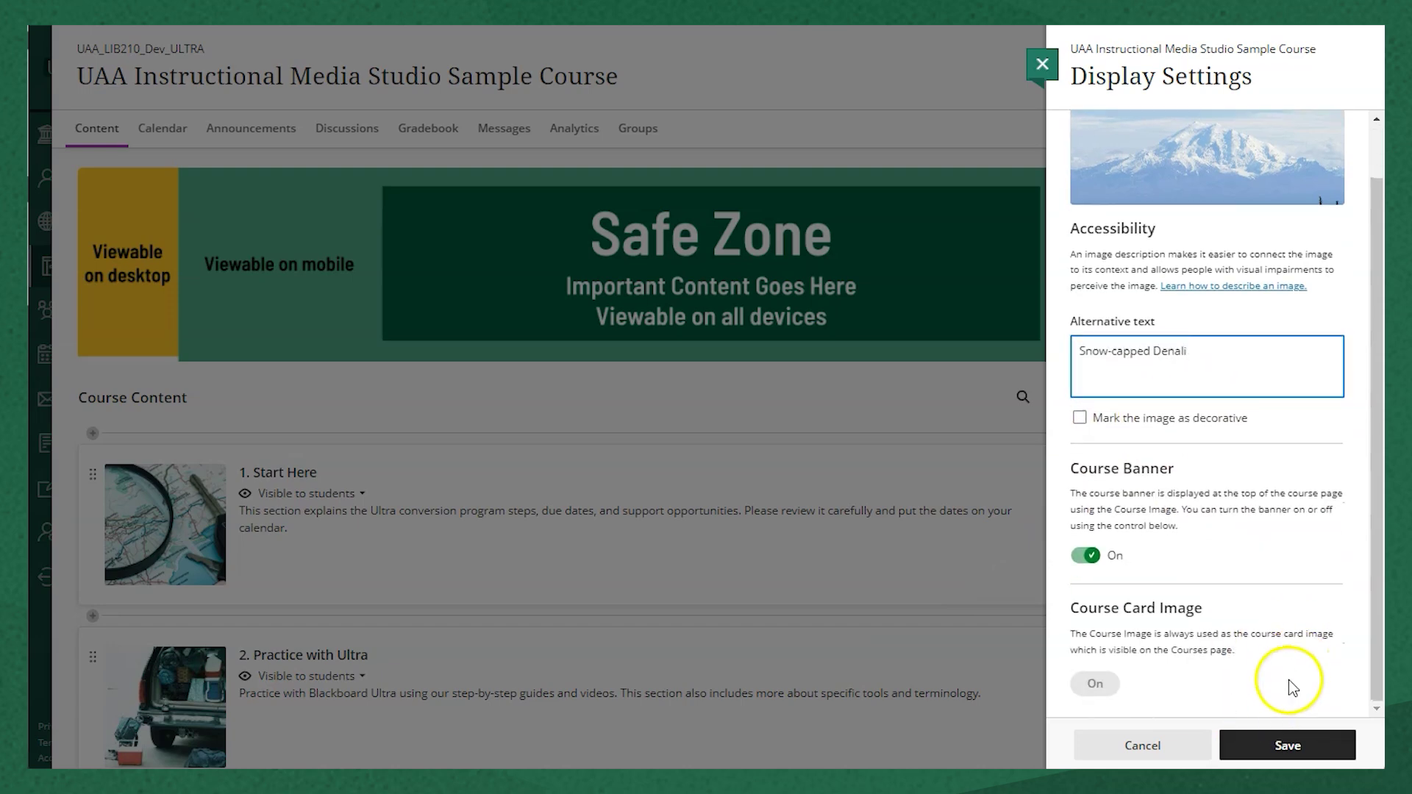
left_click(1298, 749)
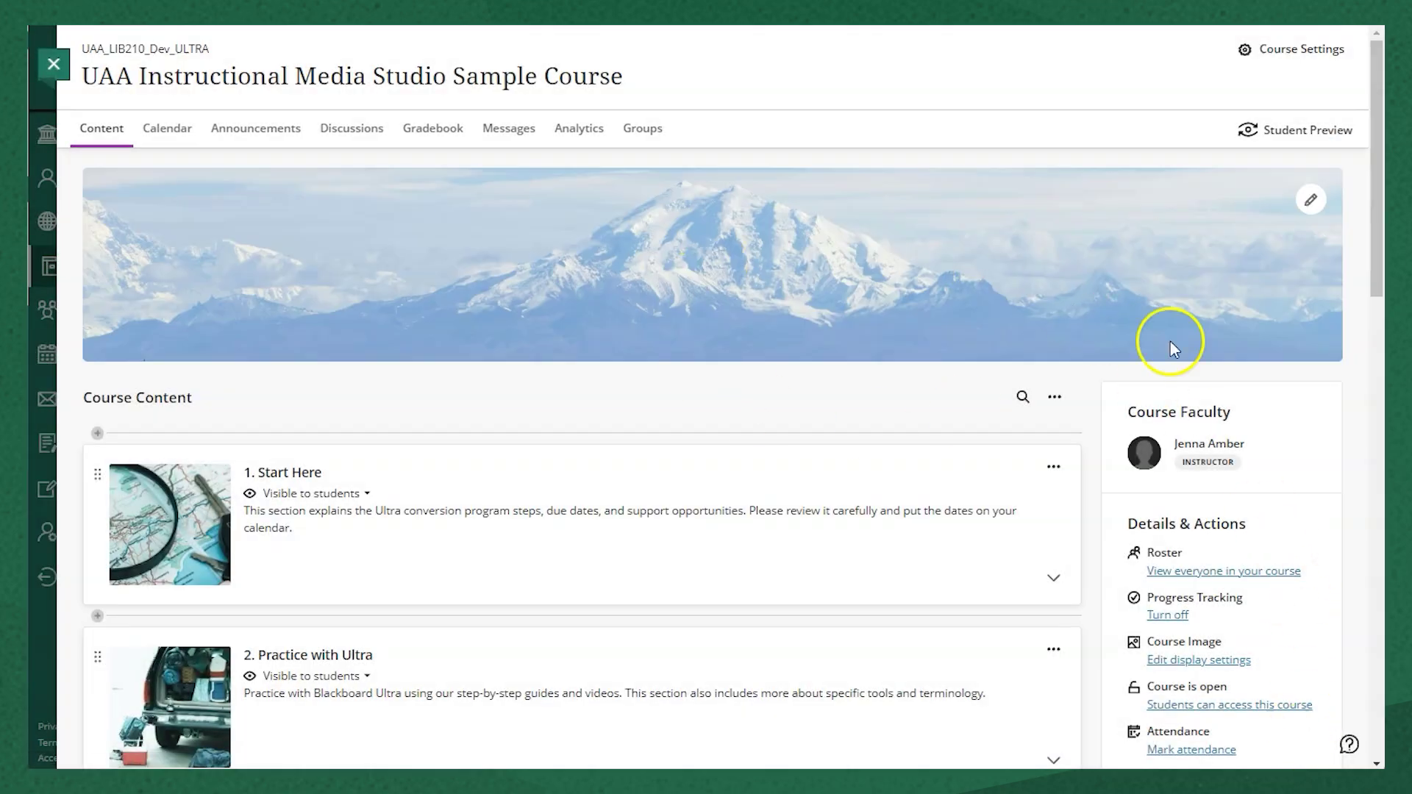
- Preview the mountain banner in a narrower window, then return to the Courses list to see its card
left_click_drag(1386, 367, 1385, 412)
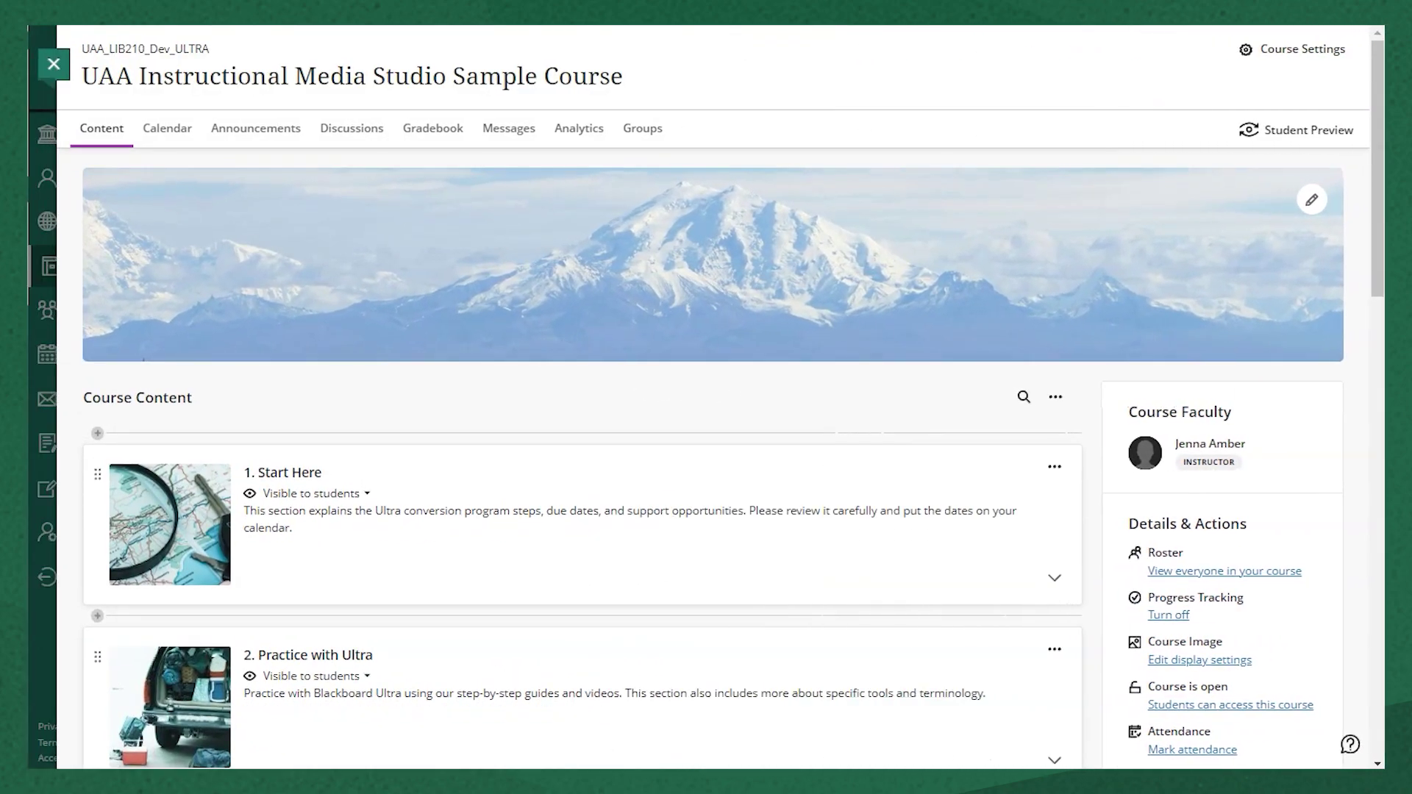
left_click(53, 66)
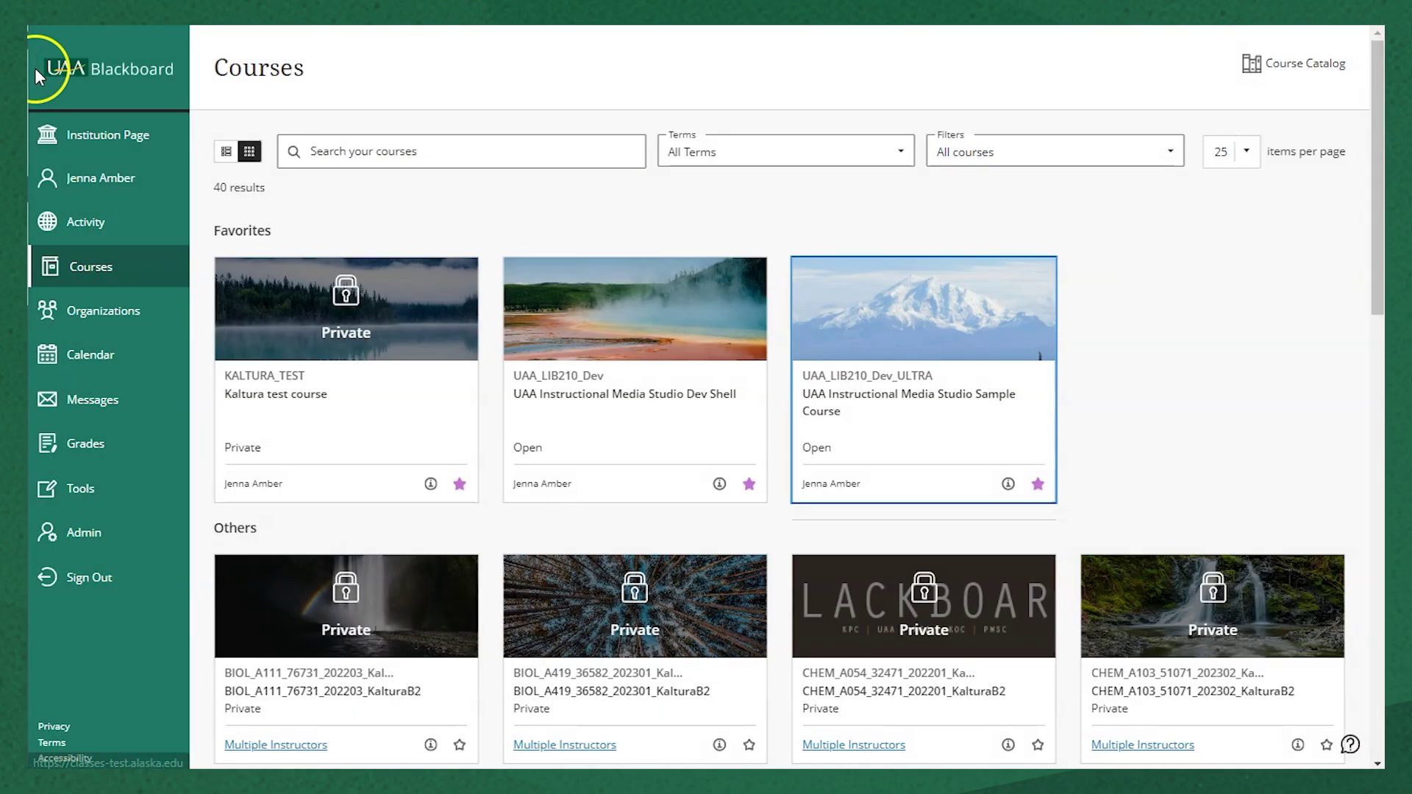
mouse_move(810, 324)
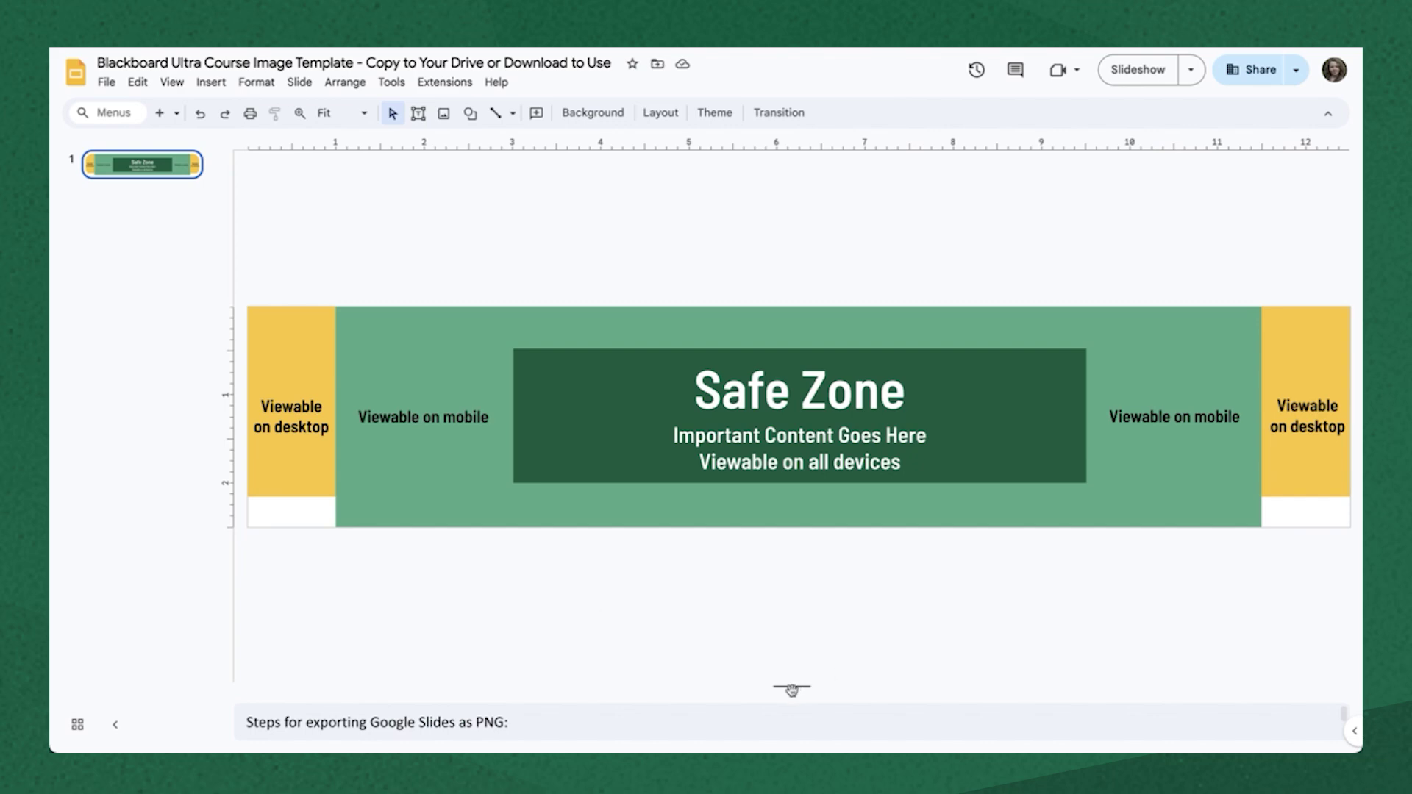
- Enlarge the speaker notes to show the template's PNG export and upload instructions
left_click_drag(791, 690, 820, 407)
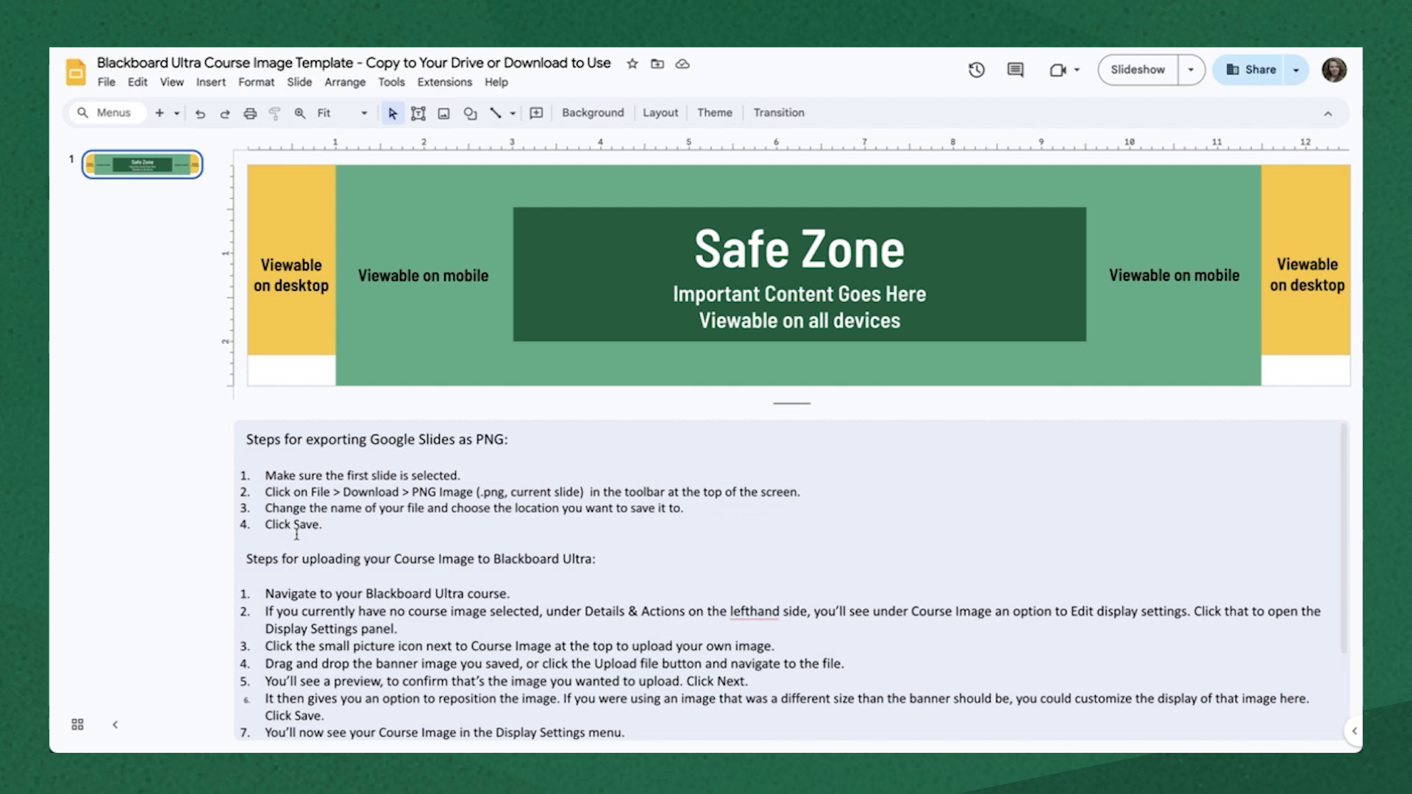
- Copy the entire template presentation into My Drive and expand the copy's notes showing export steps
left_click(106, 87)
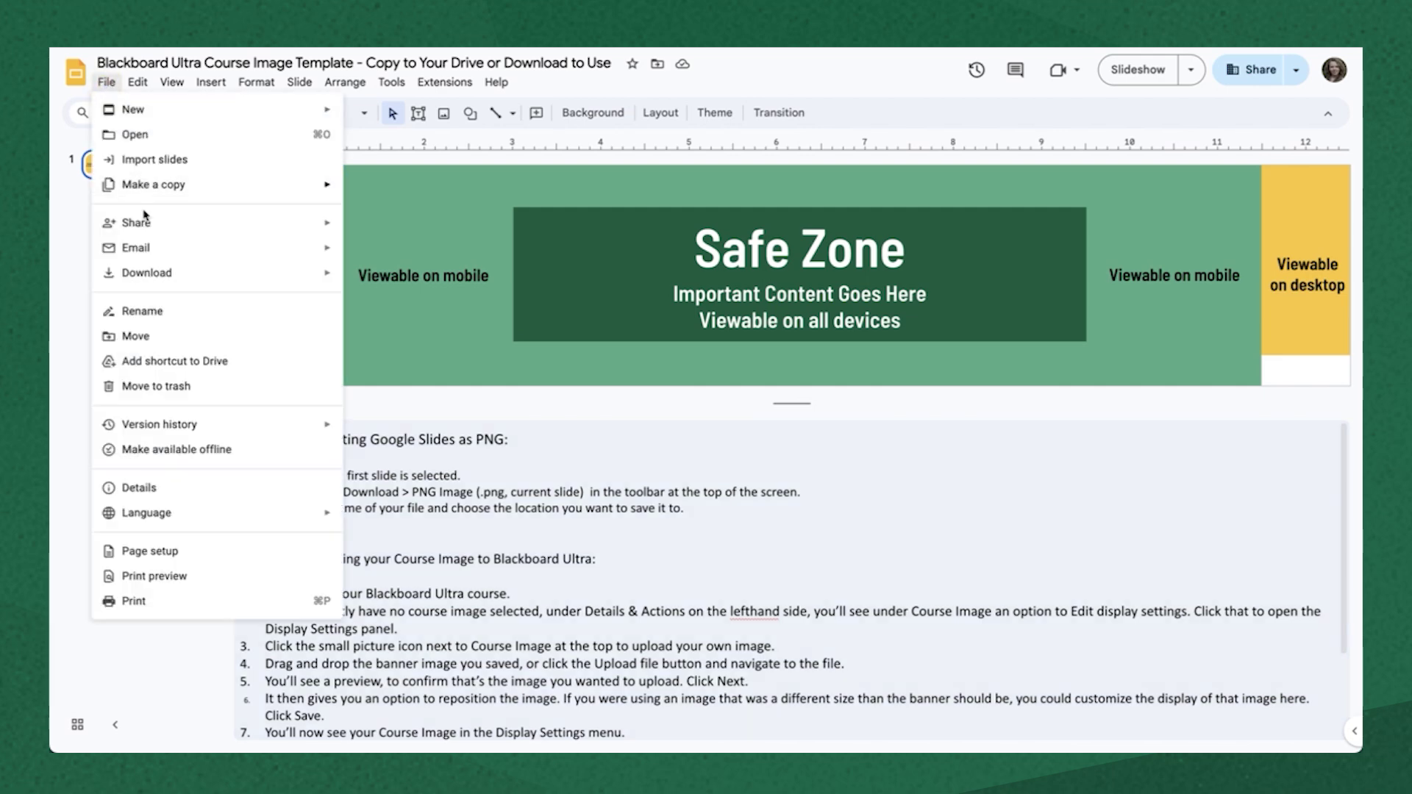
mouse_move(142, 194)
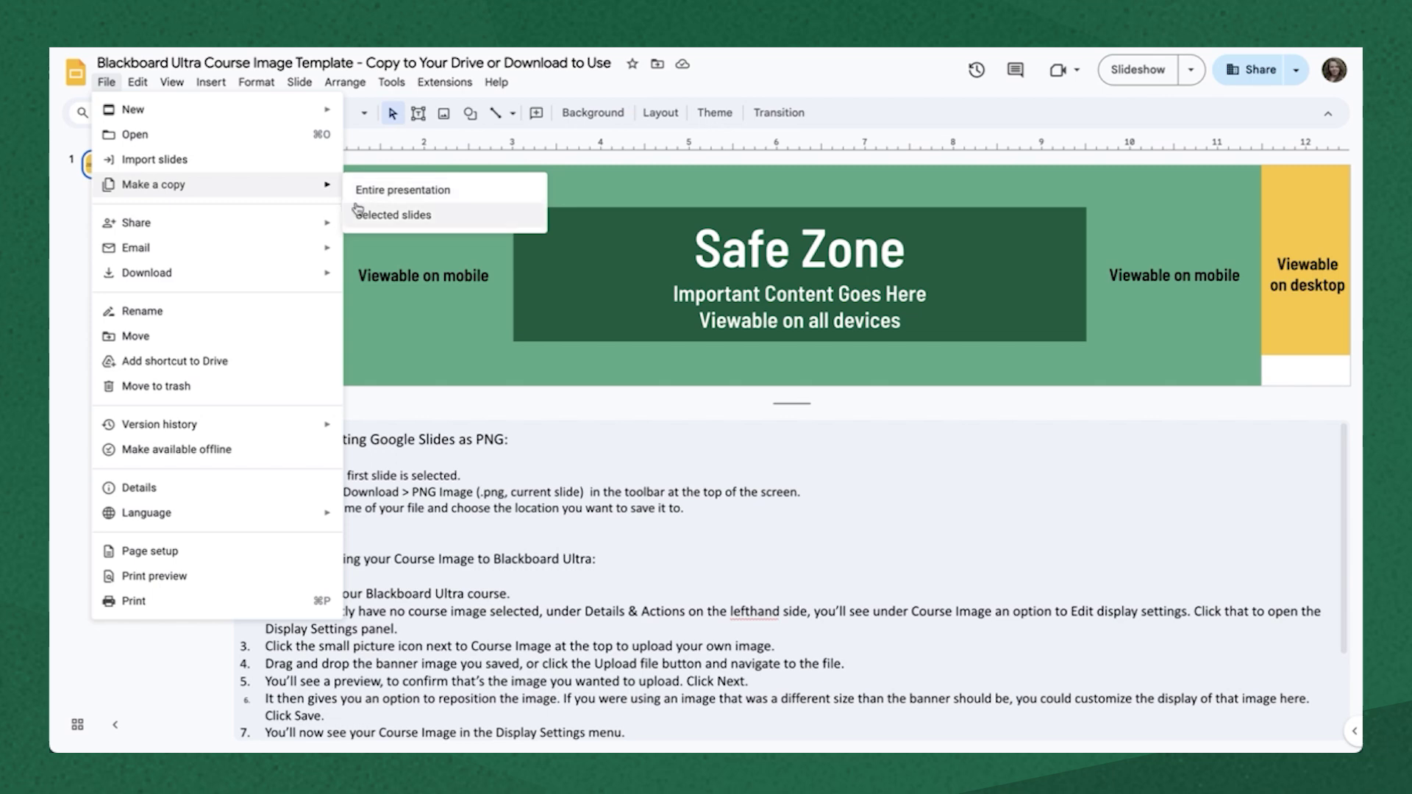
left_click(407, 195)
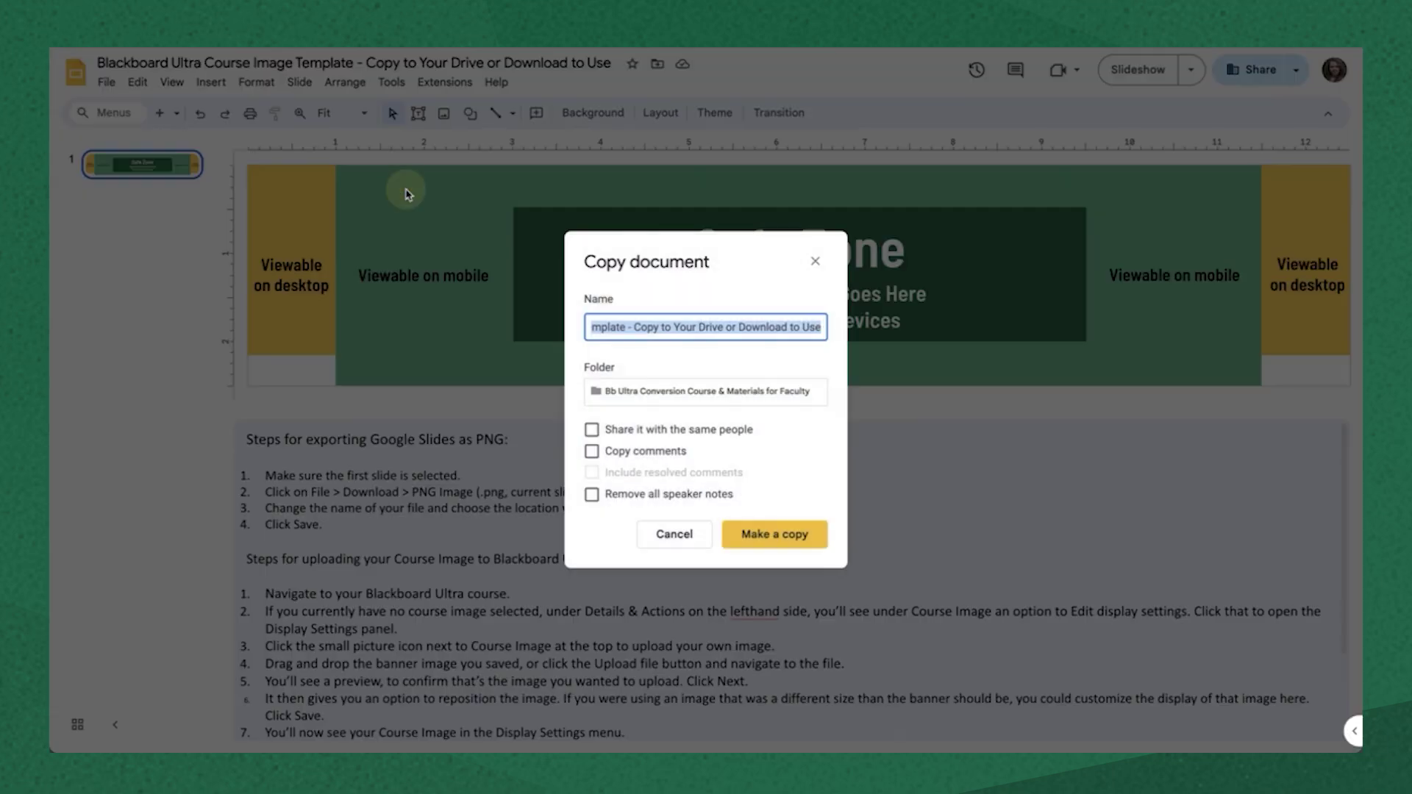
left_click(637, 394)
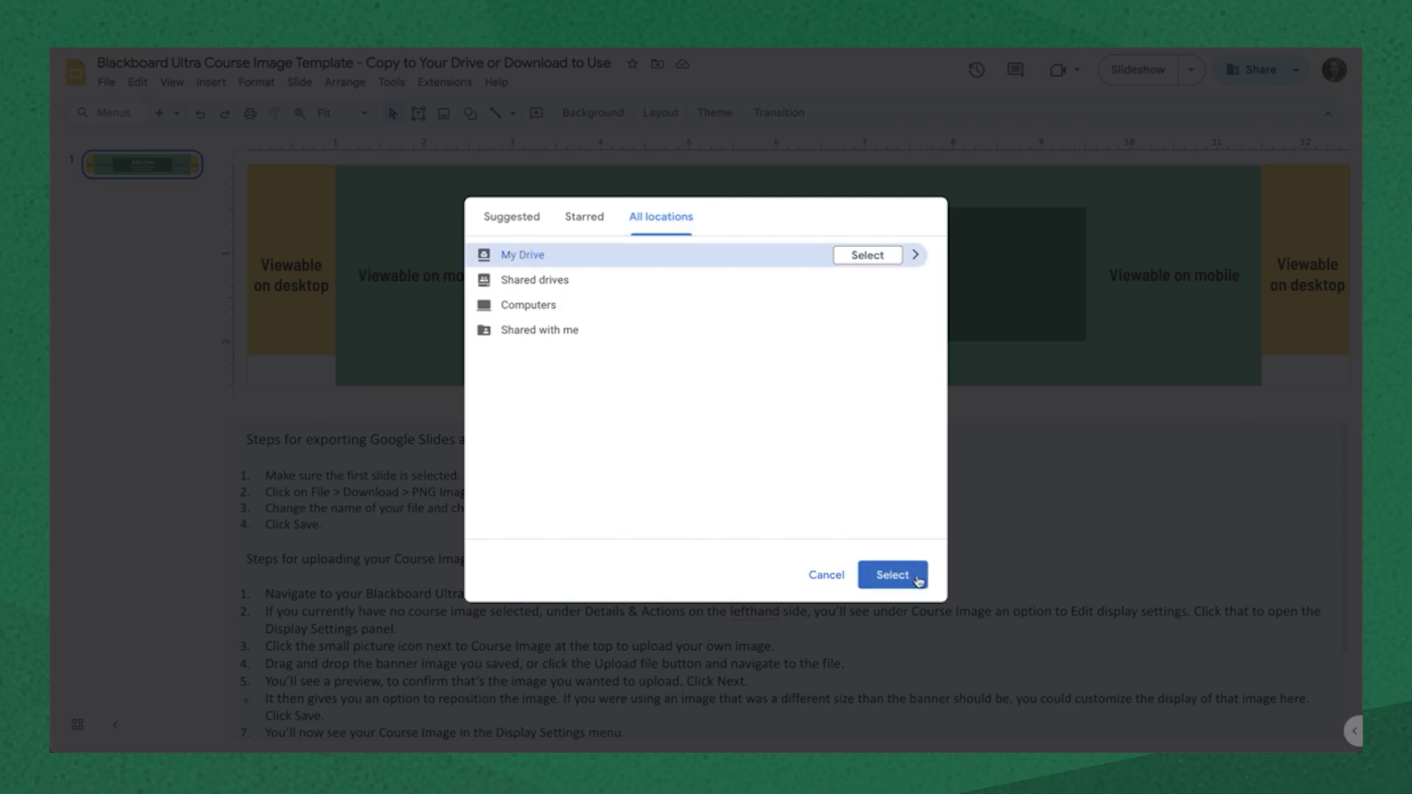
left_click(893, 575)
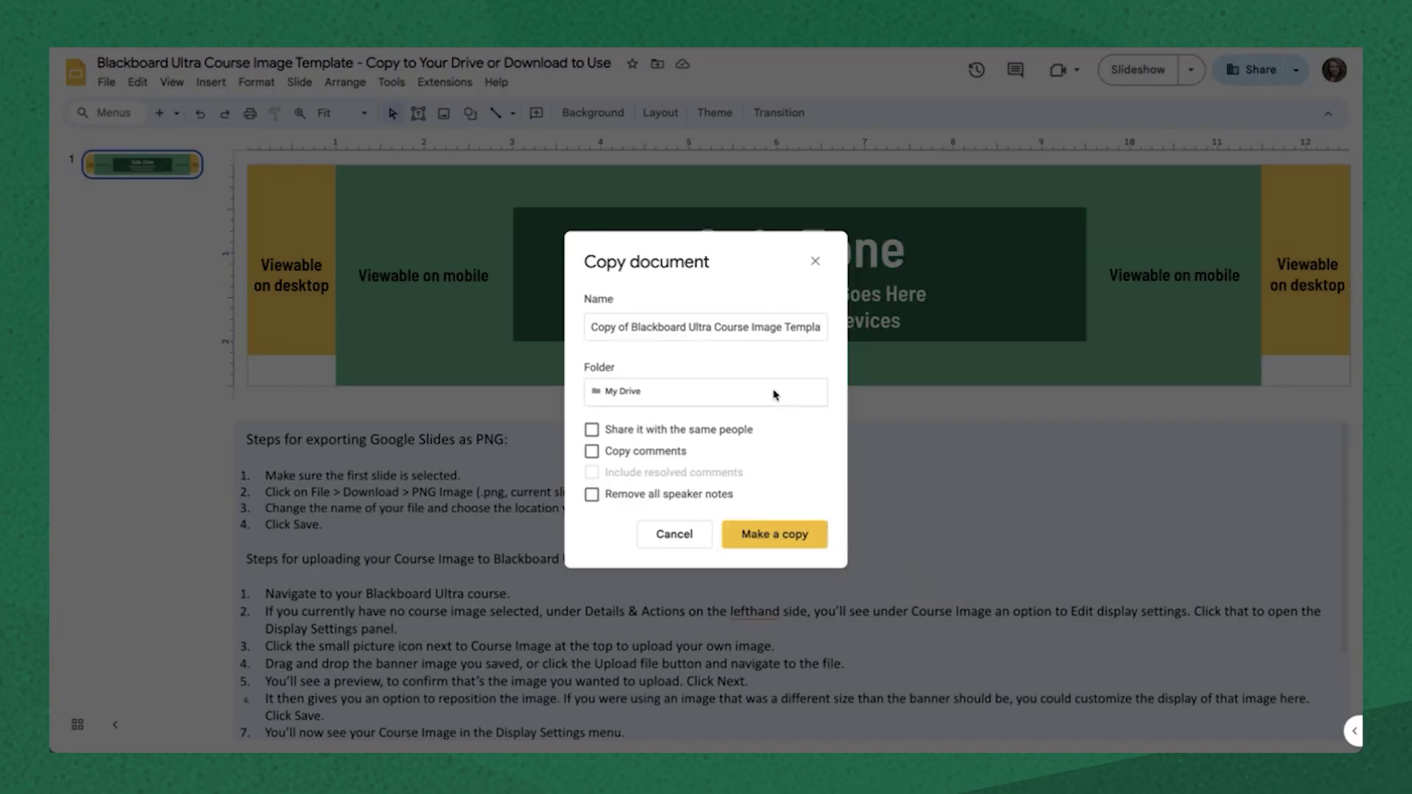
left_click(771, 553)
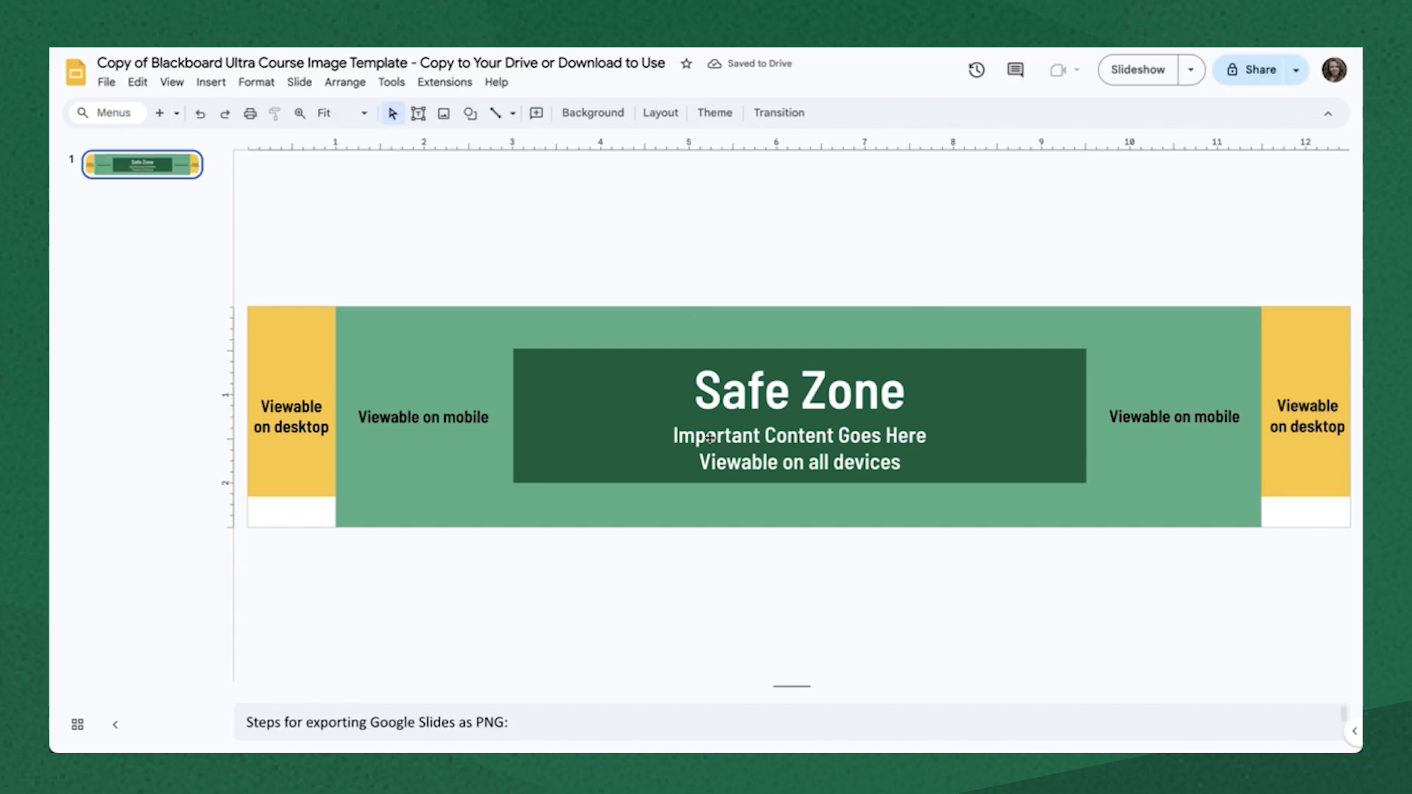
left_click_drag(794, 687, 793, 588)
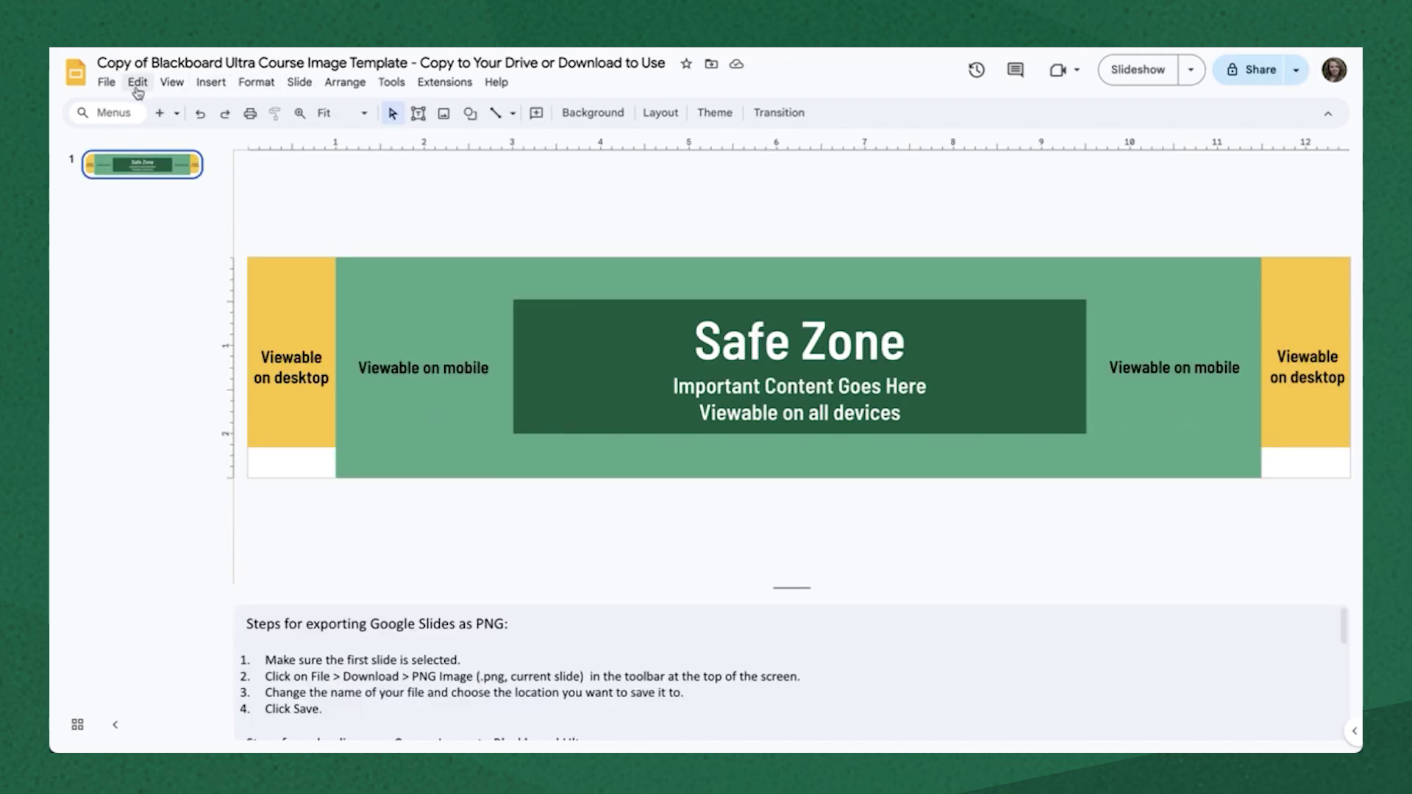
left_click(211, 83)
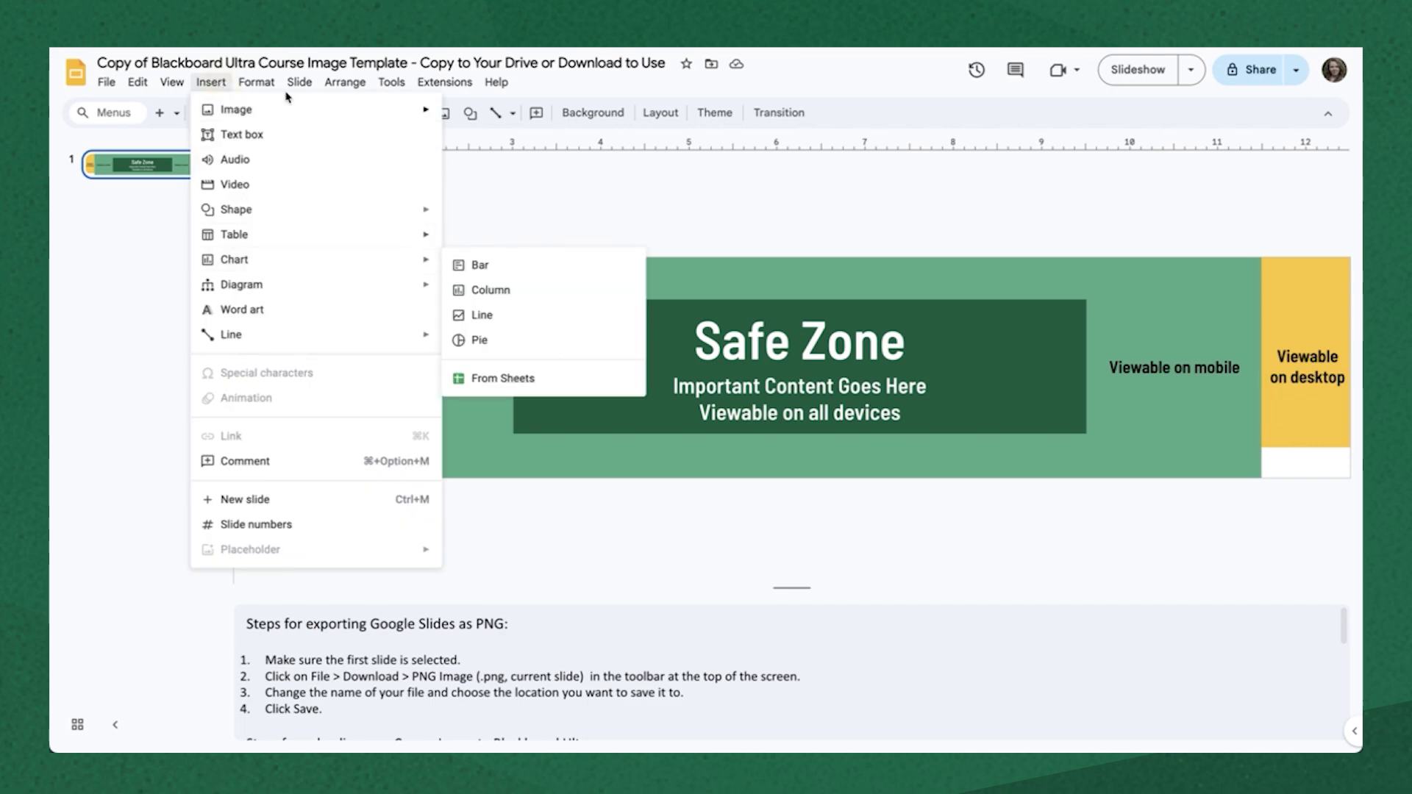
- Upload the mixer photo from the computer into the banner slide
mouse_move(284, 115)
left_click(526, 119)
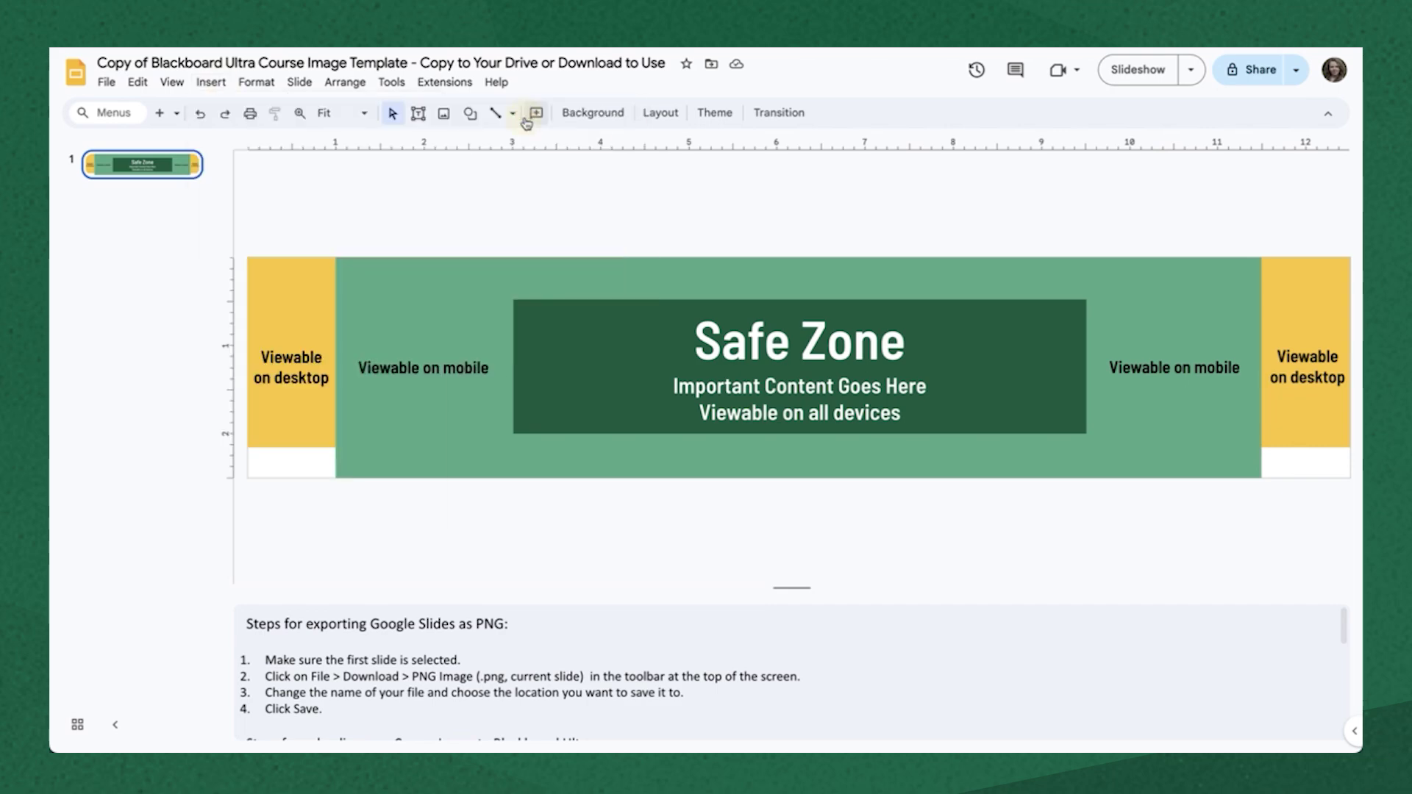
left_click(493, 274)
left_click(1145, 503)
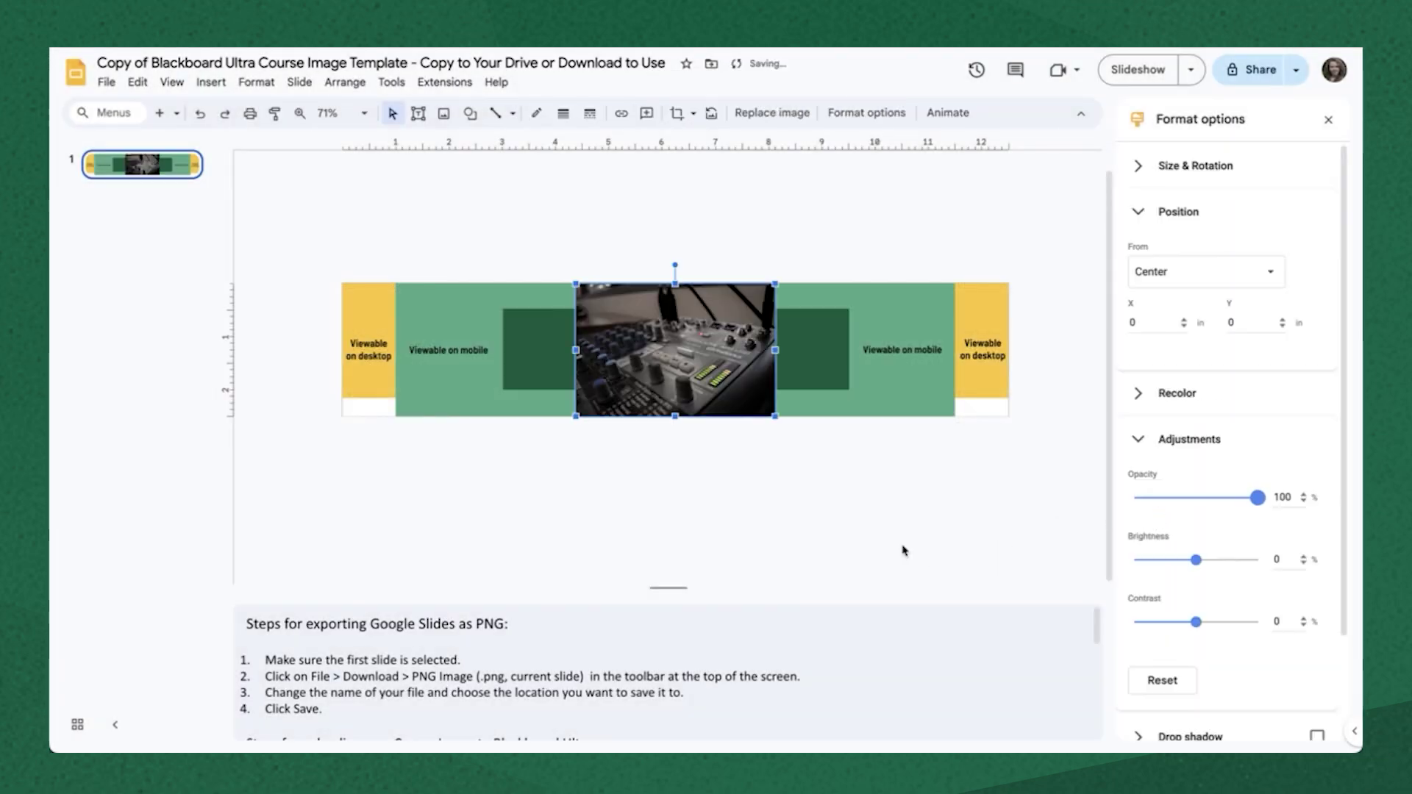
- Crop the mixer photo to the slide's full width, enlarge it across the banner, and fade it to 40% opacity
double_click(587, 352)
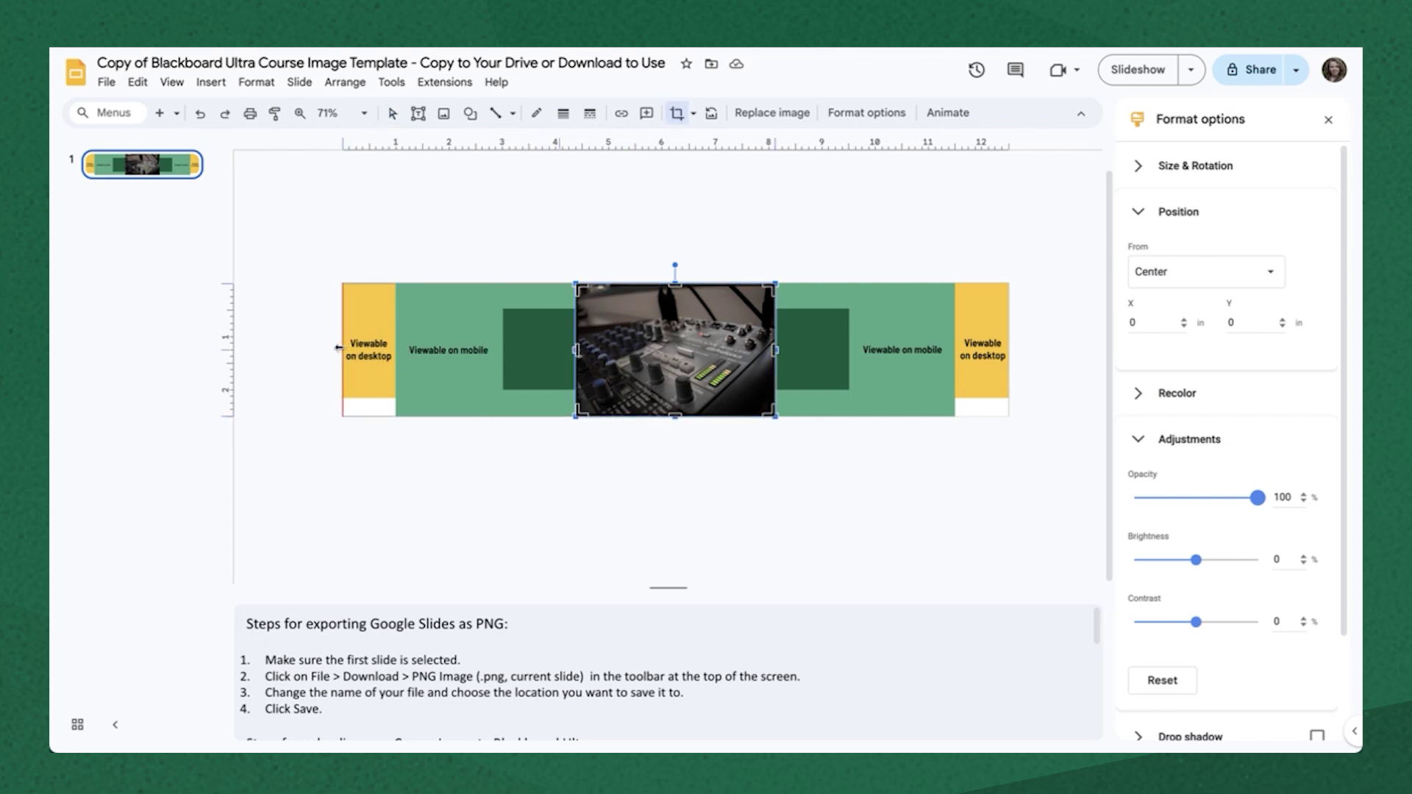
left_click_drag(341, 347, 342, 351)
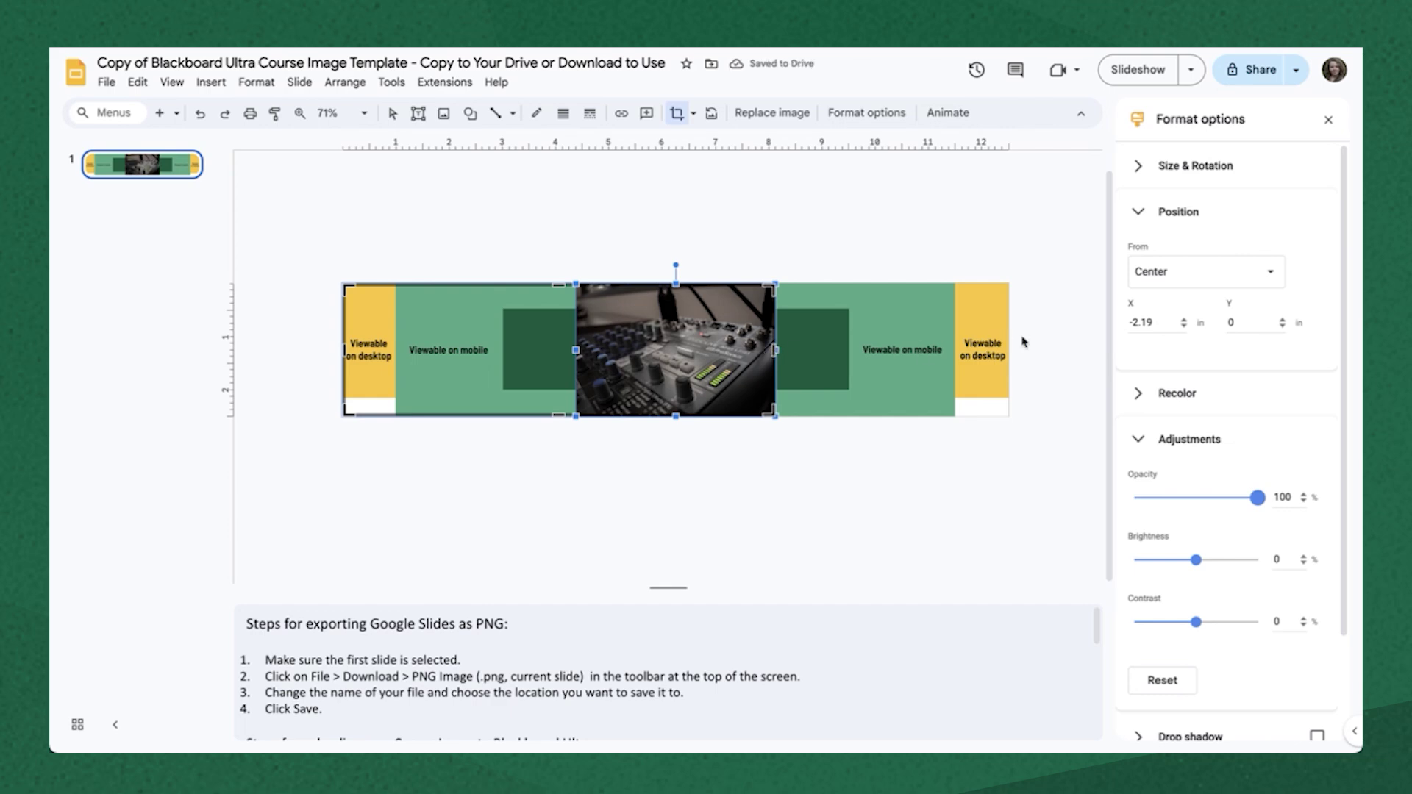
left_click_drag(773, 350, 793, 347)
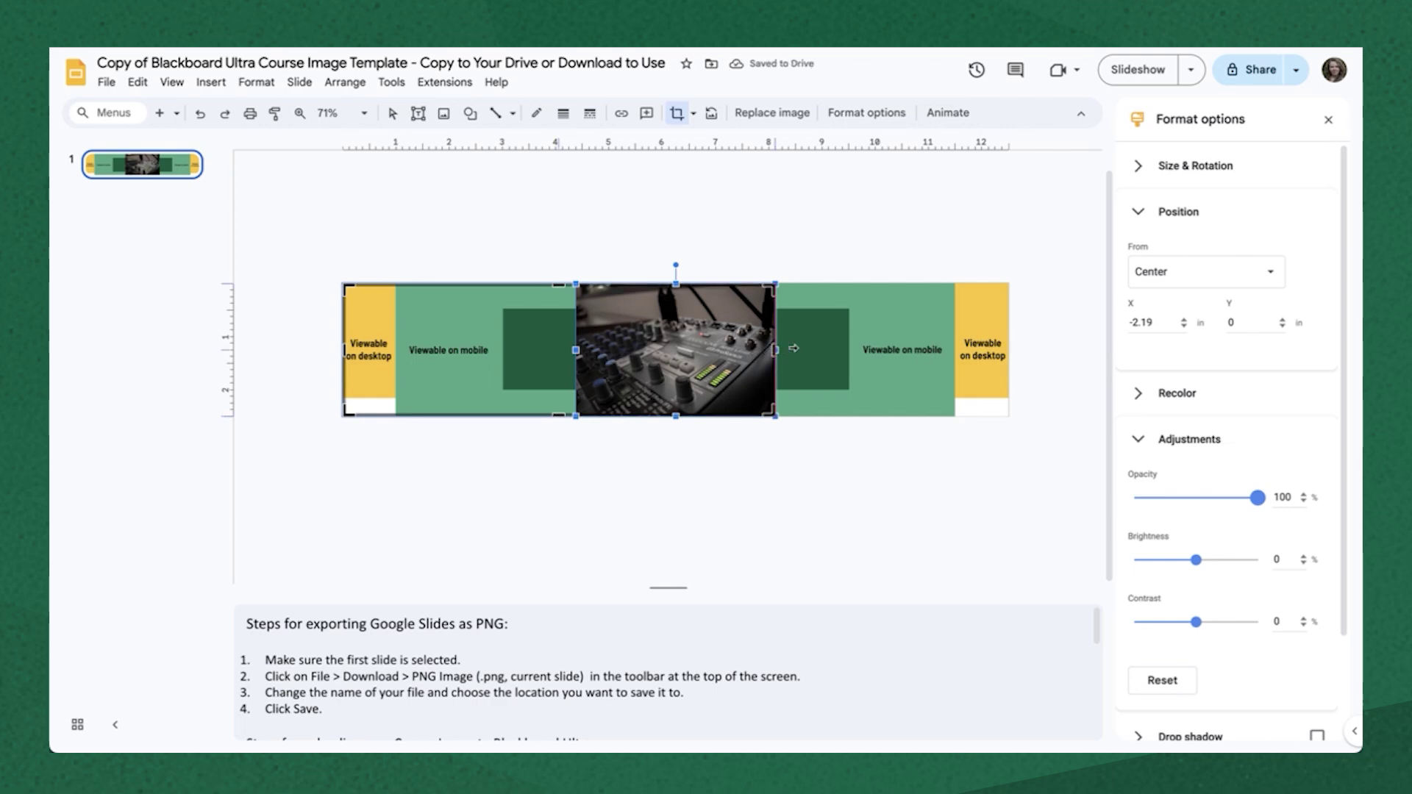
left_click_drag(998, 344, 1009, 346)
left_click_drag(575, 415, 357, 571)
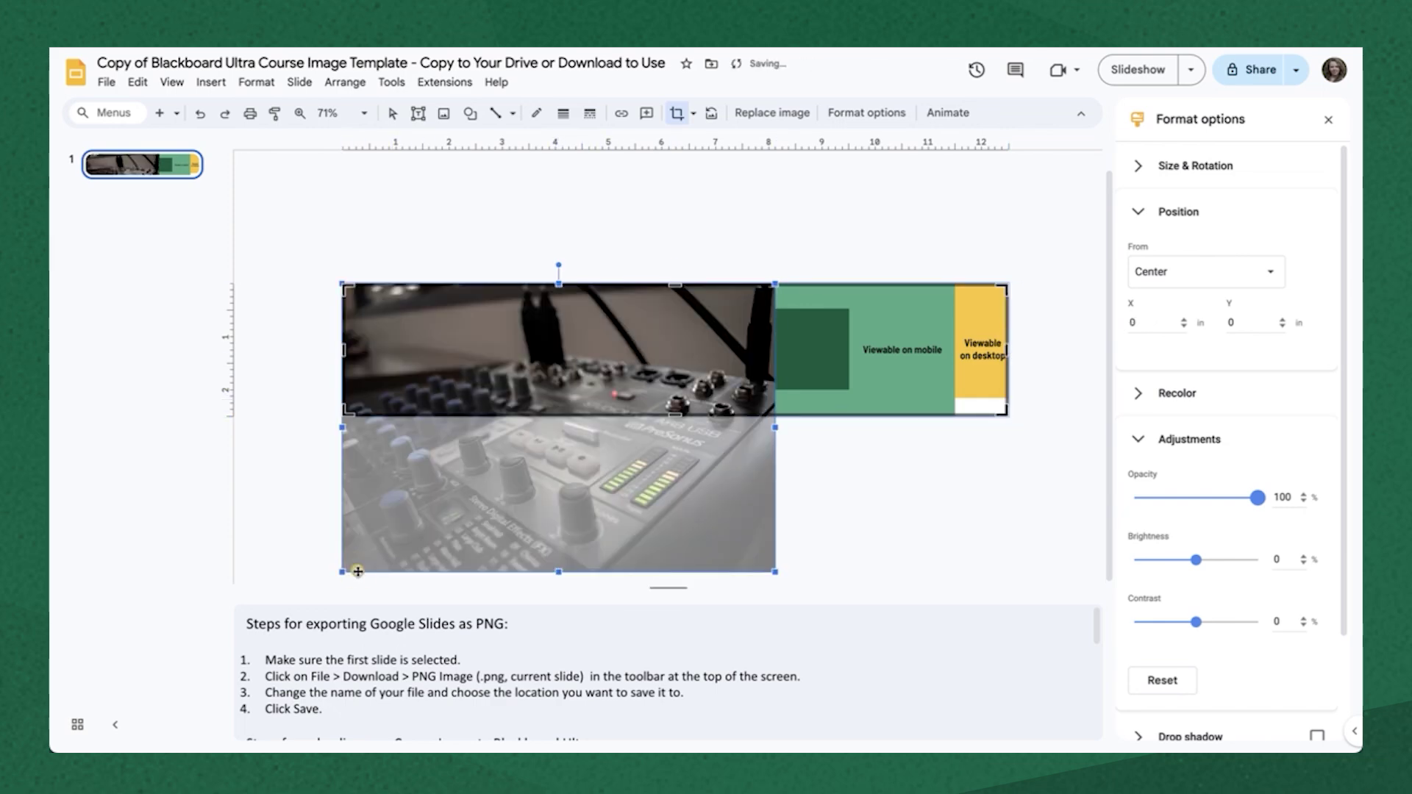
left_click_drag(776, 280, 1009, 177)
left_click_drag(737, 510, 749, 463)
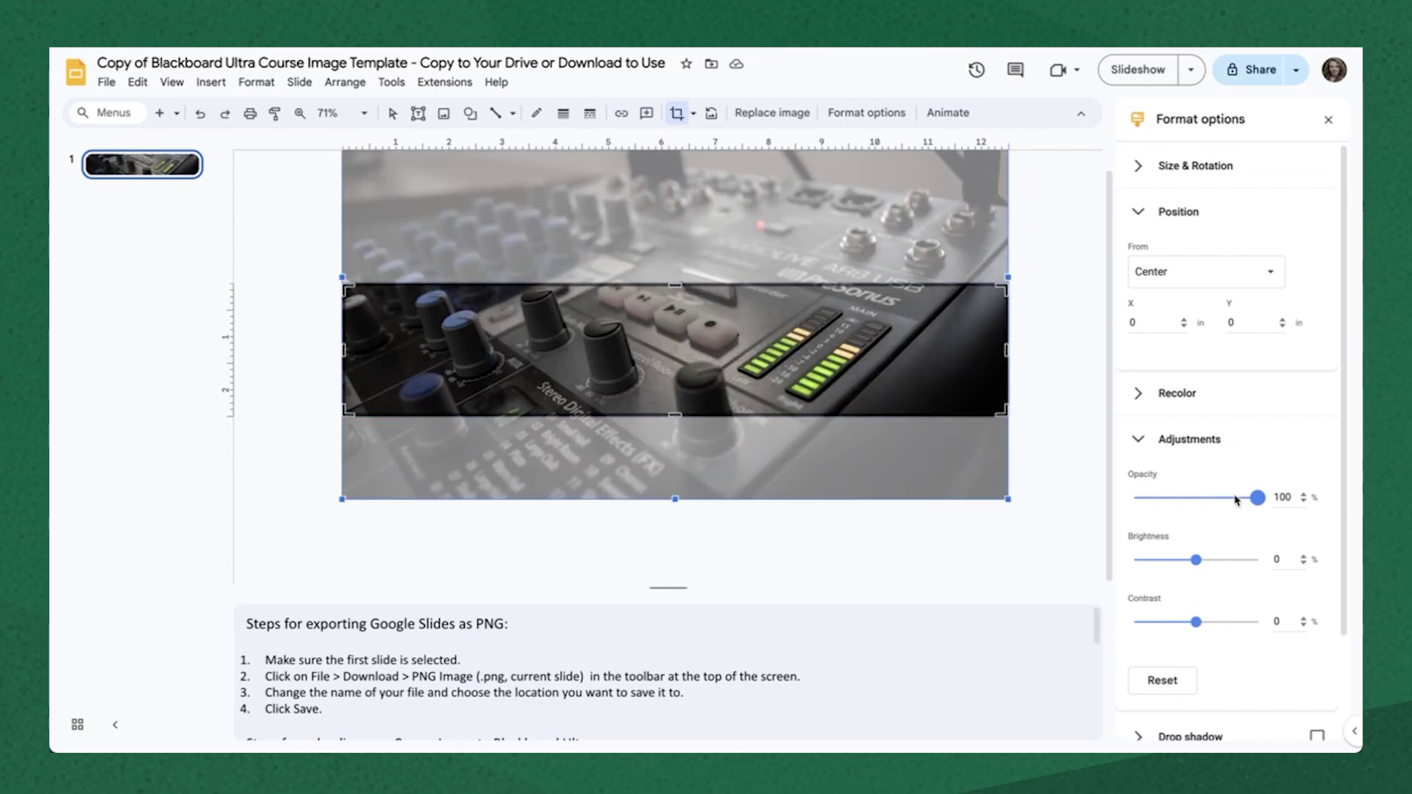
left_click_drag(1258, 497, 1183, 501)
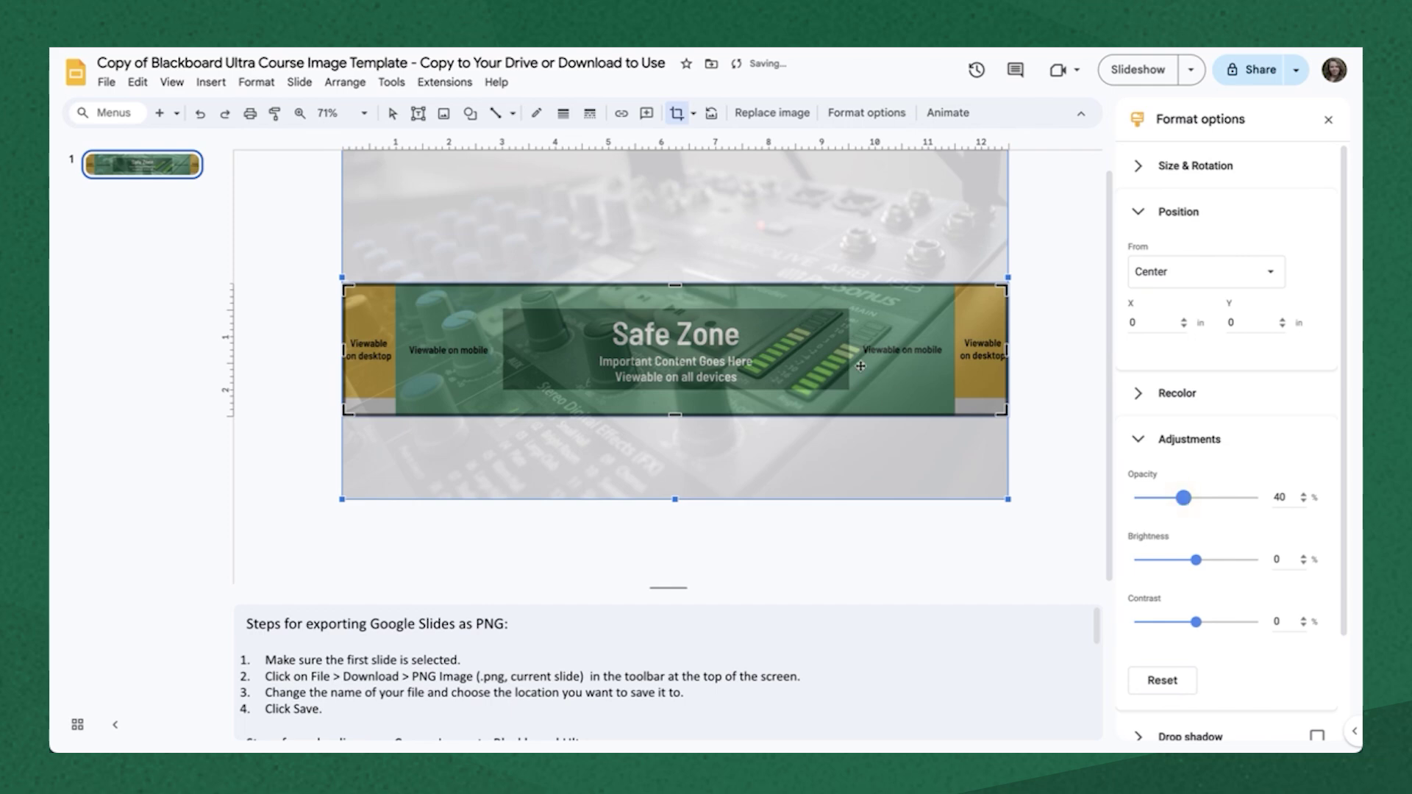
- Align the mixer photo against the Safe Zone within the crop, then restore 100% opacity and finish cropping
left_click_drag(860, 366, 828, 379)
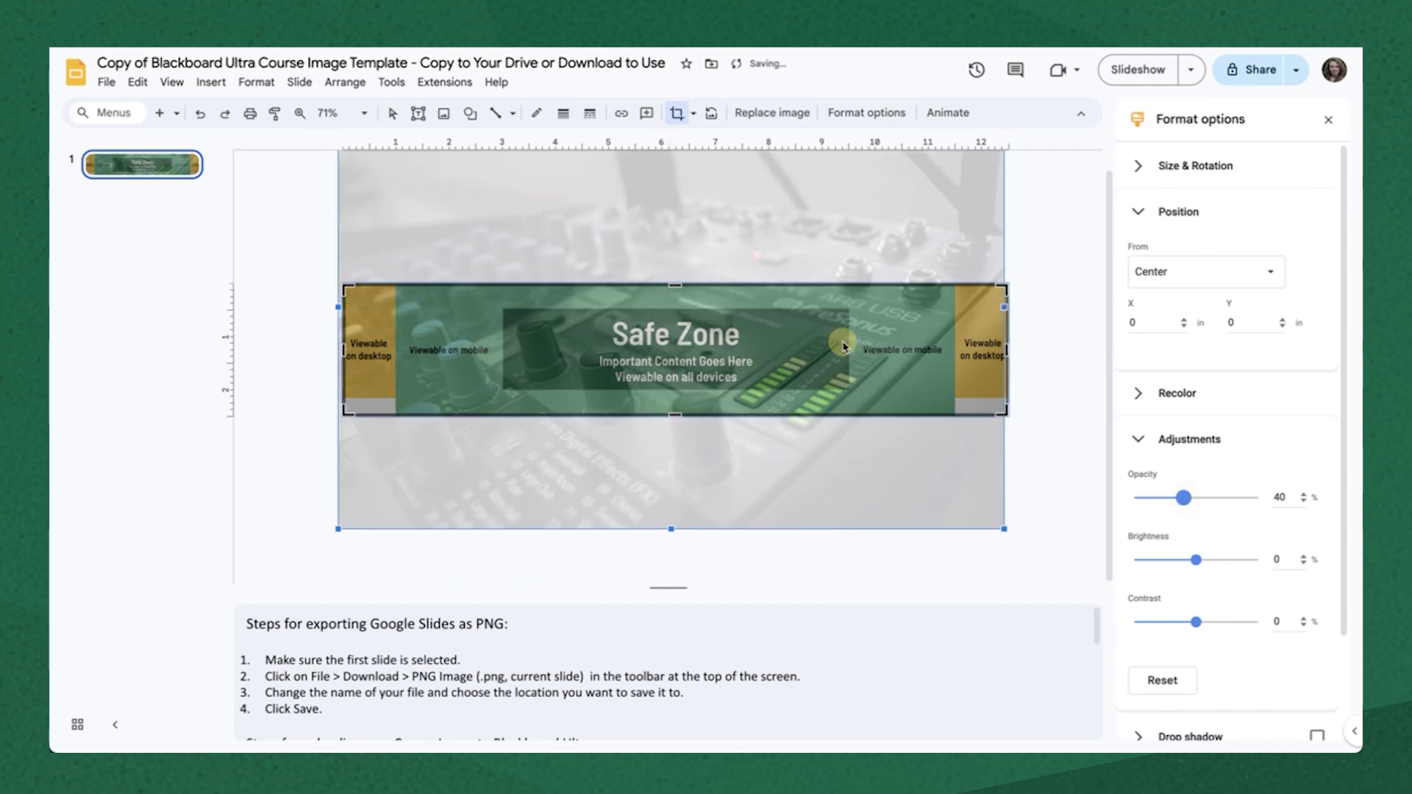
left_click_drag(843, 346, 842, 340)
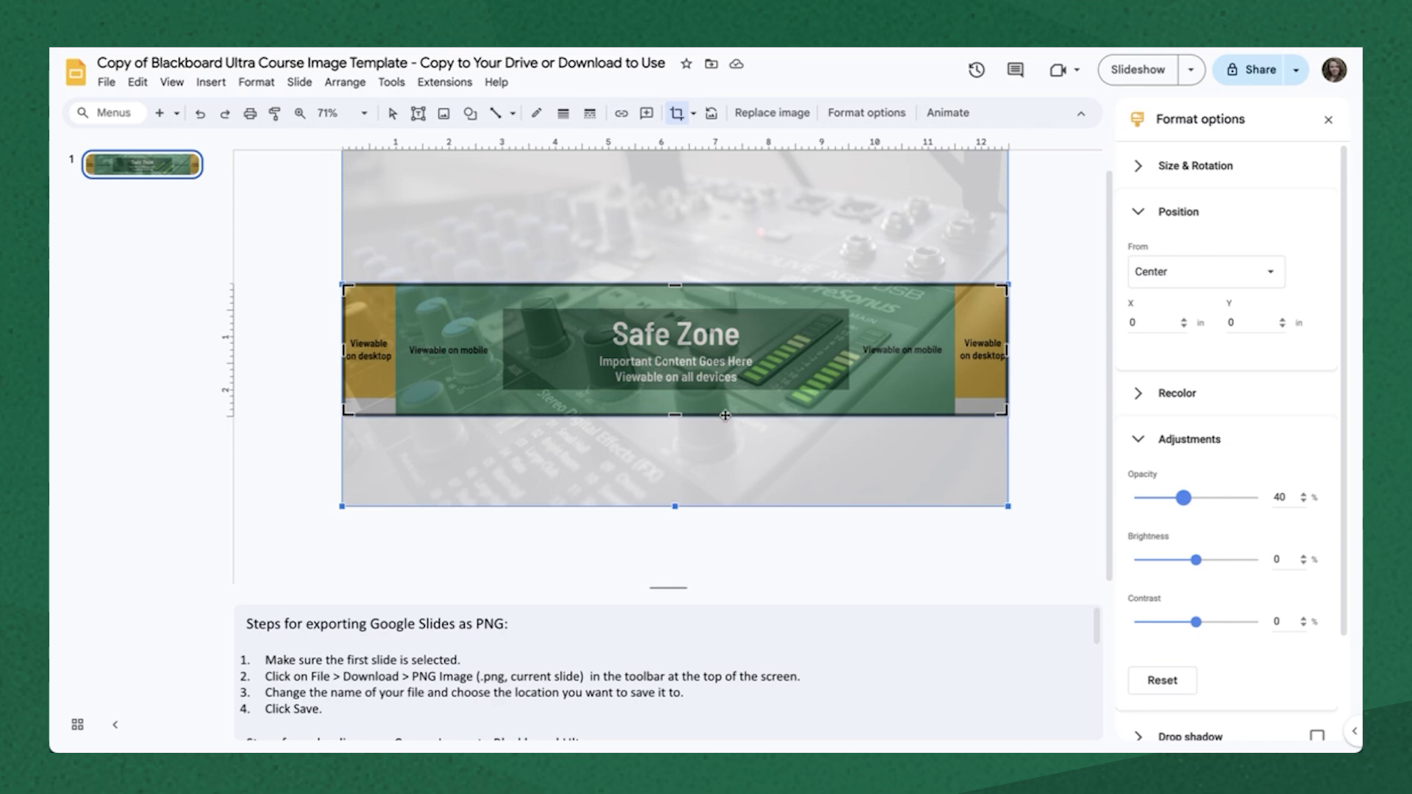
left_click_drag(1183, 500, 1259, 498)
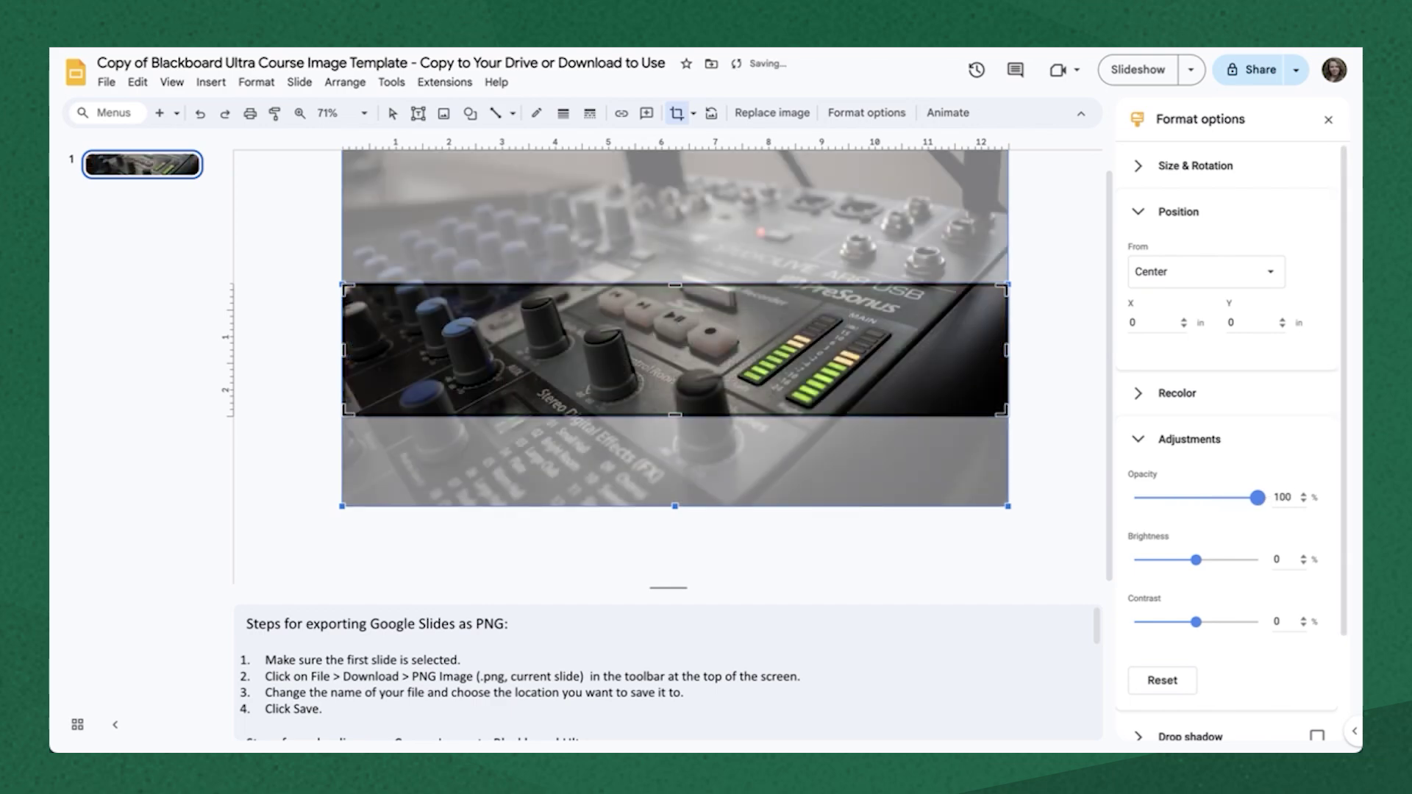
left_click(926, 485)
left_click(849, 475)
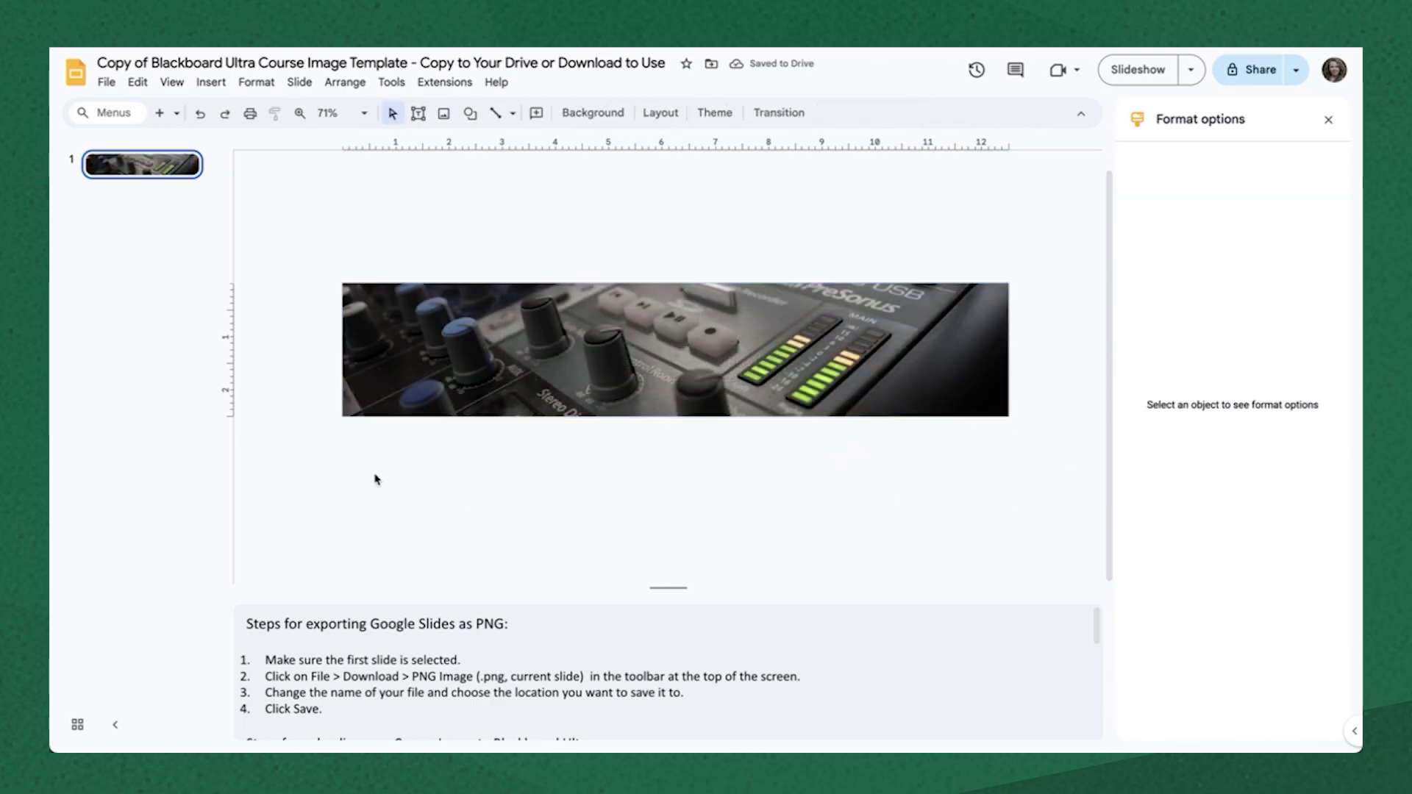
- Download the current slide as a PNG named 'Course Banner Image' into Downloads
left_click(106, 82)
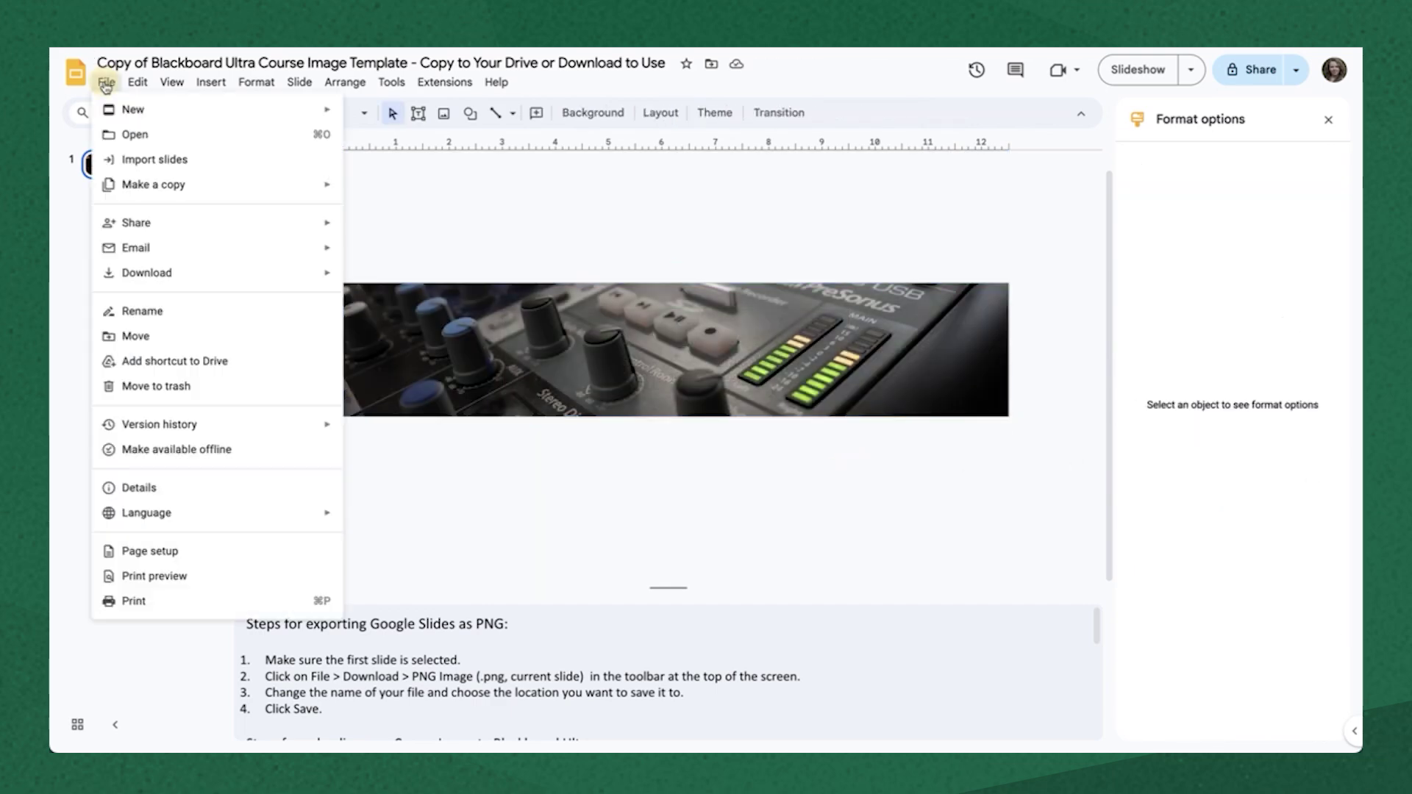
mouse_move(151, 273)
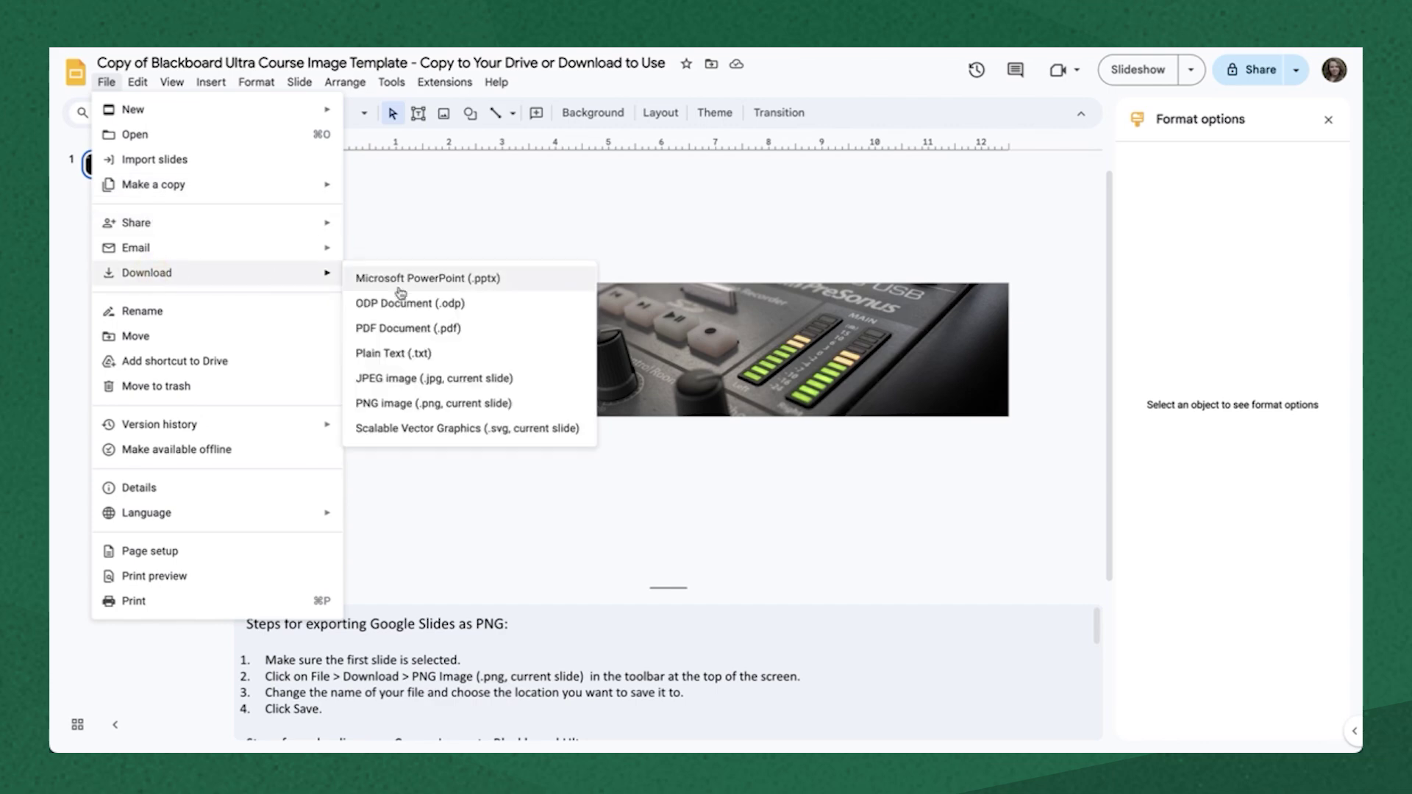
left_click(533, 410)
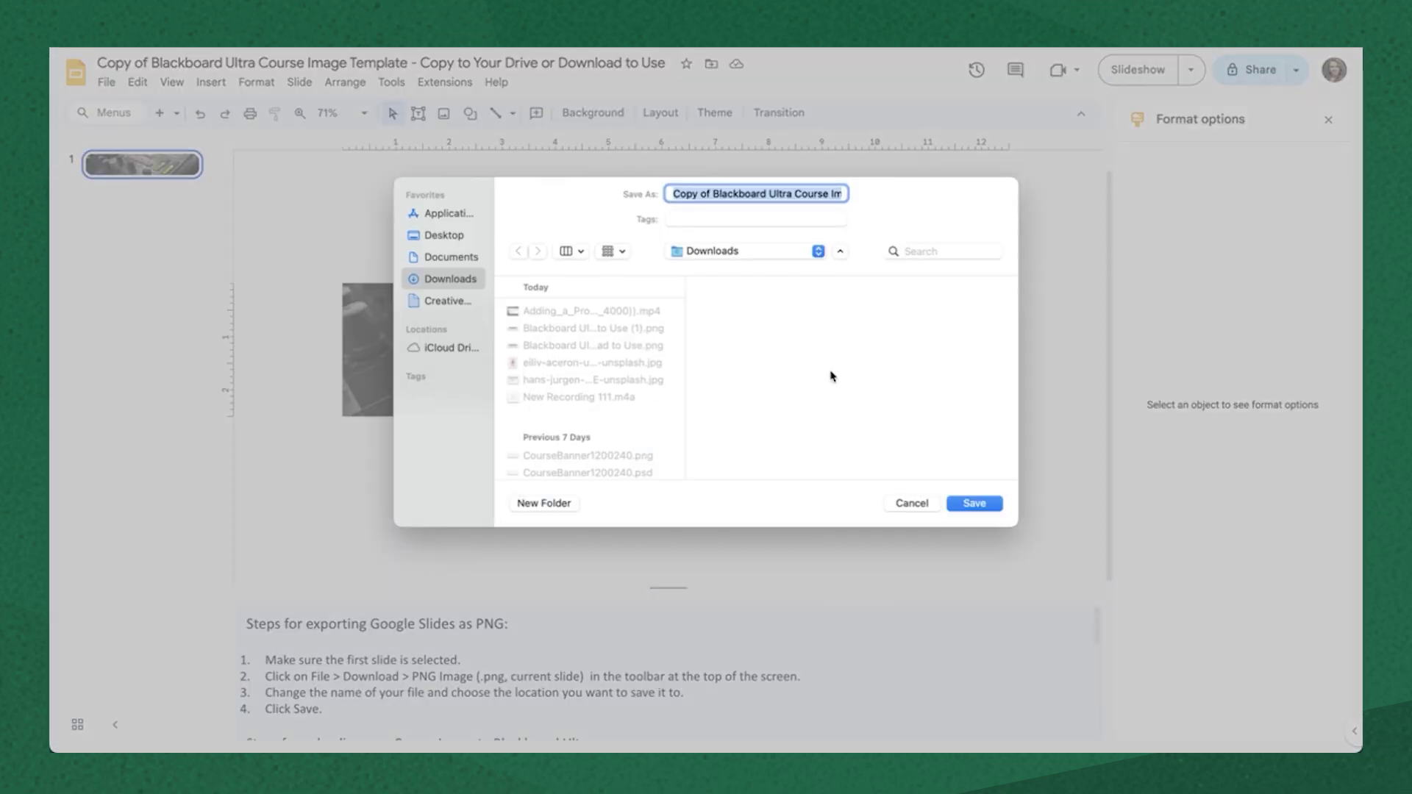
type("Course Banner Image")
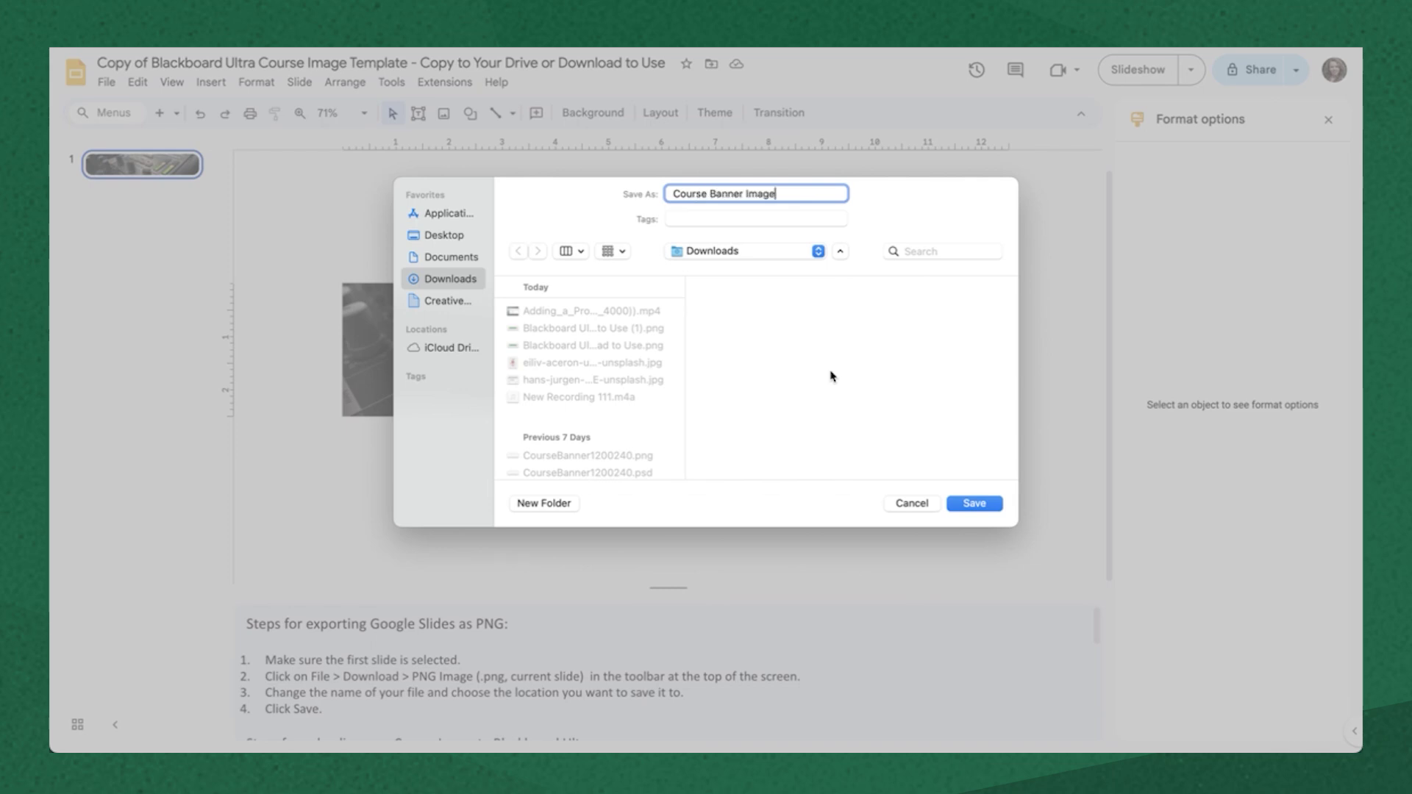
left_click(983, 506)
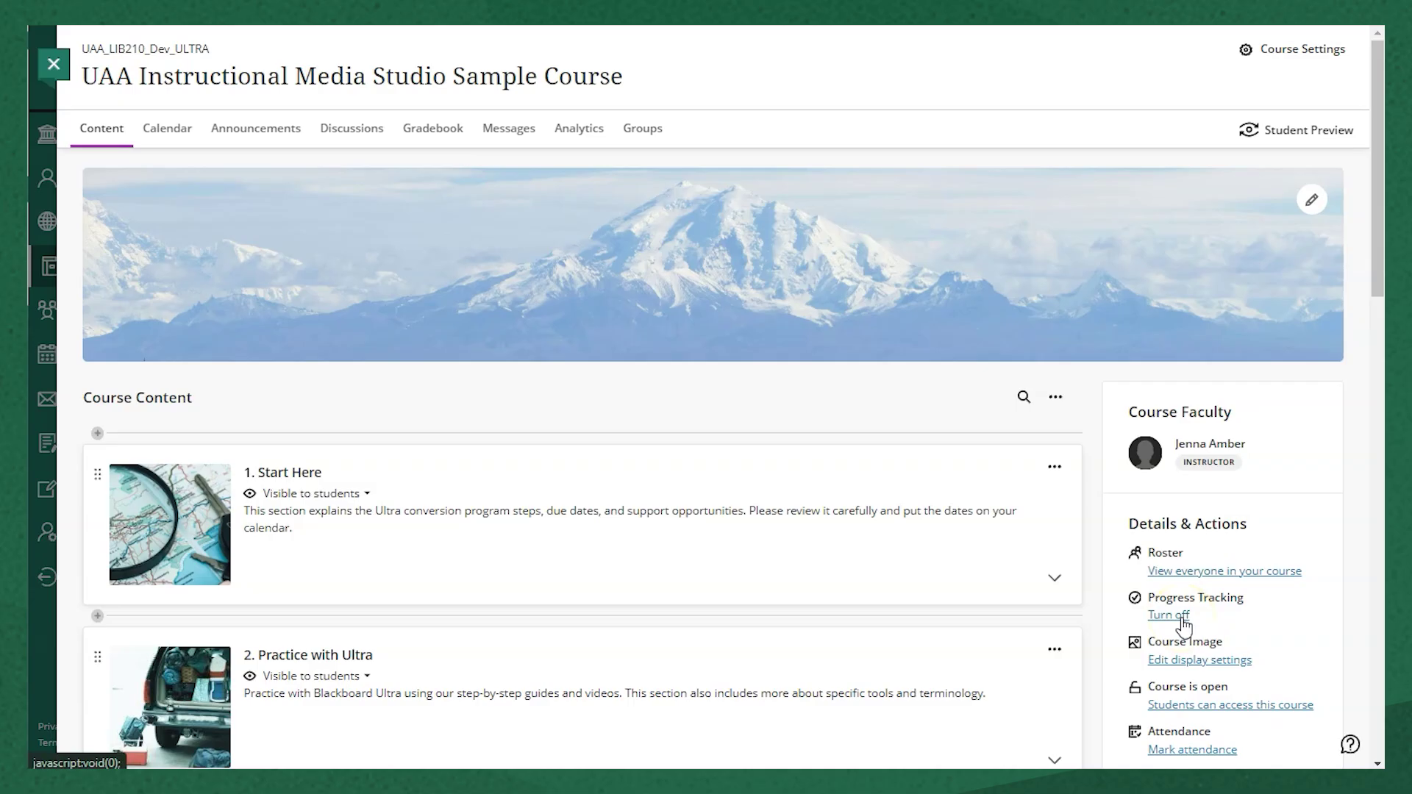
- Replace the course banner with the uploaded Course Banner Image.png and save the display settings
left_click(1312, 199)
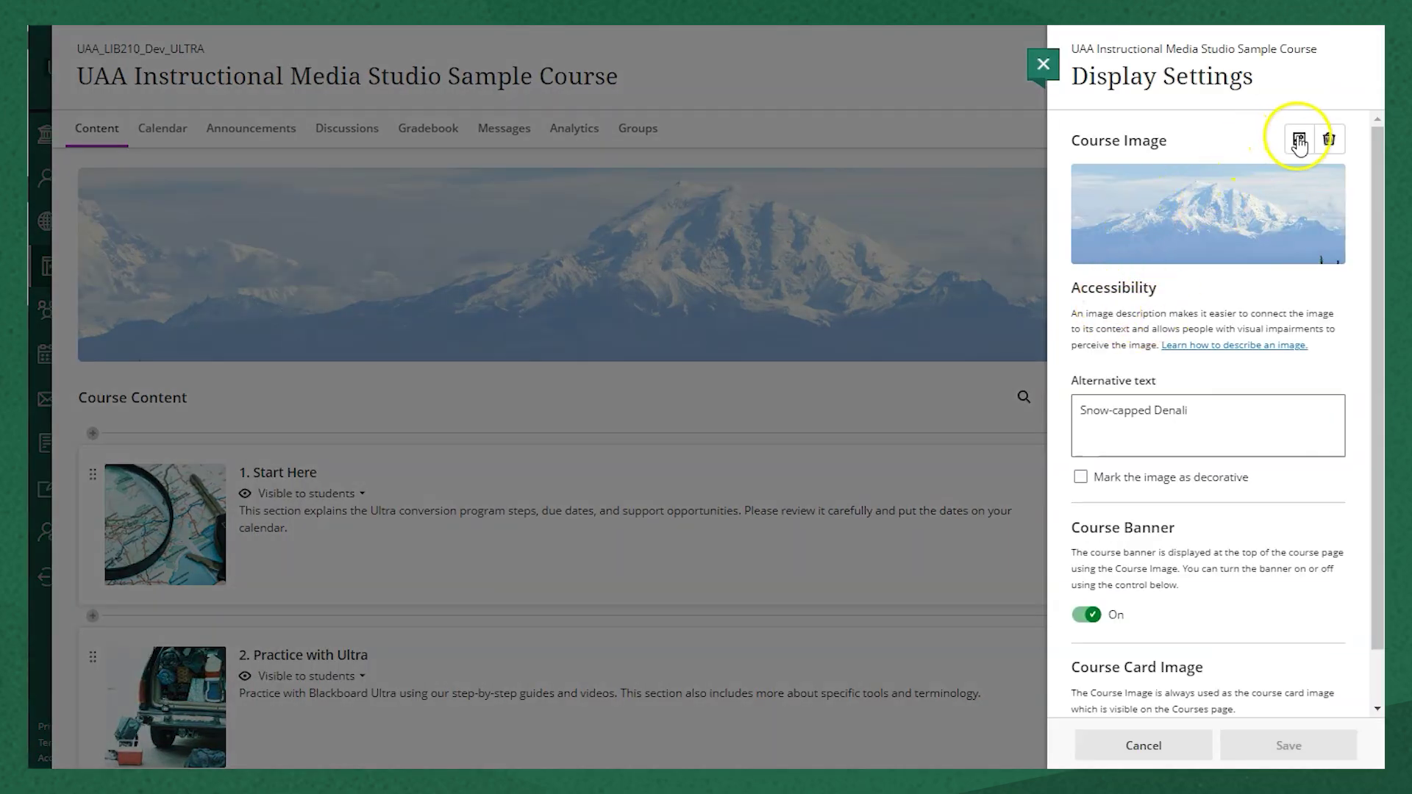
left_click(1298, 139)
left_click(706, 366)
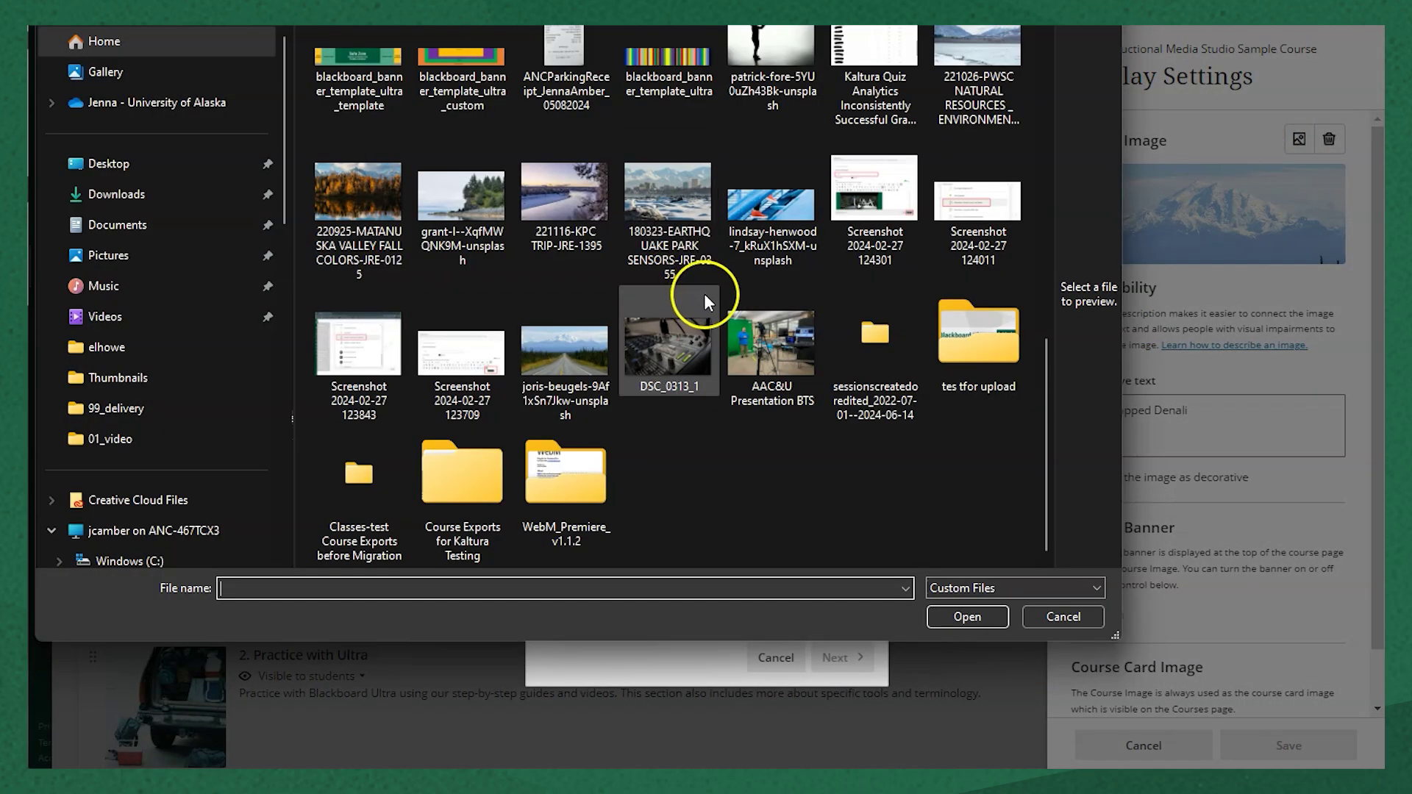
left_click(677, 353)
left_click(965, 616)
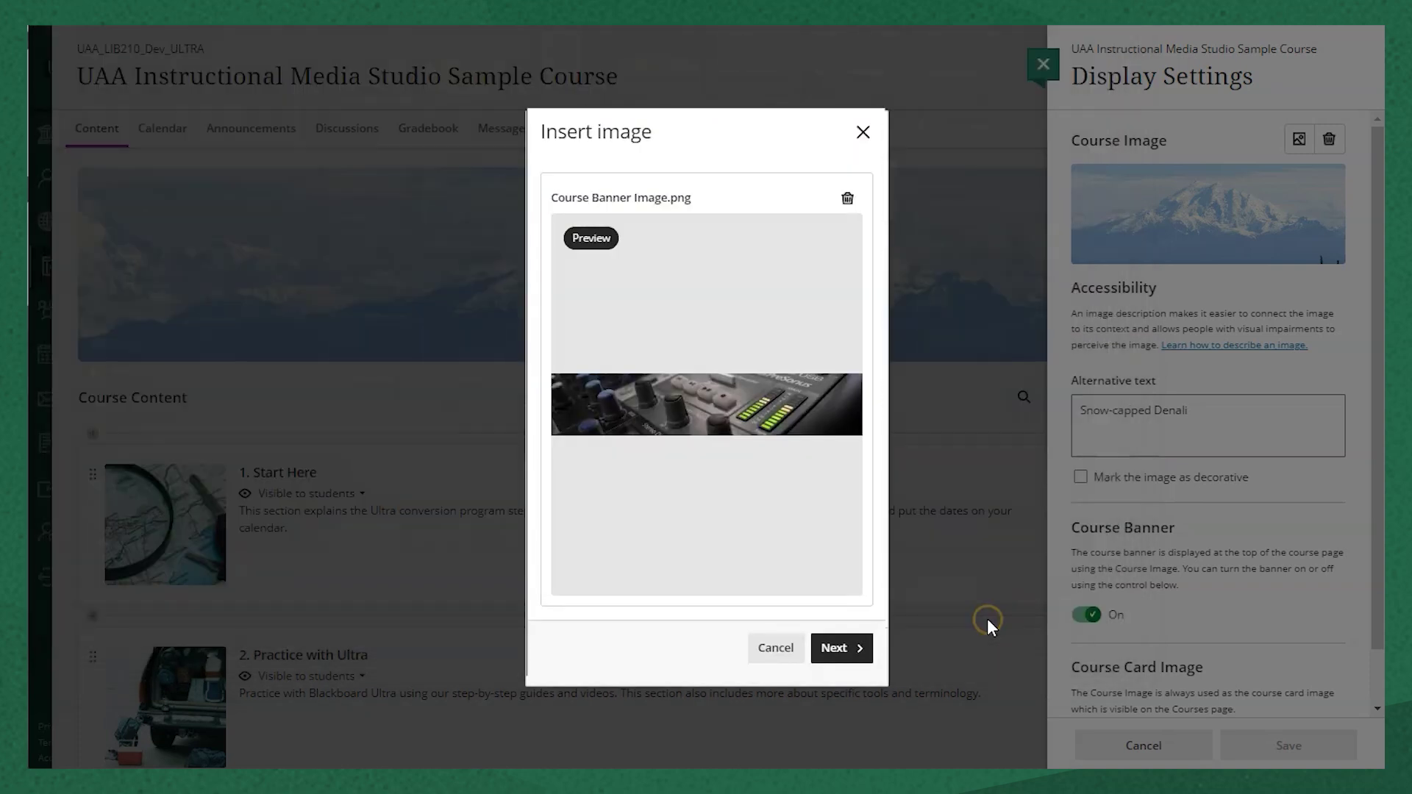
left_click(840, 656)
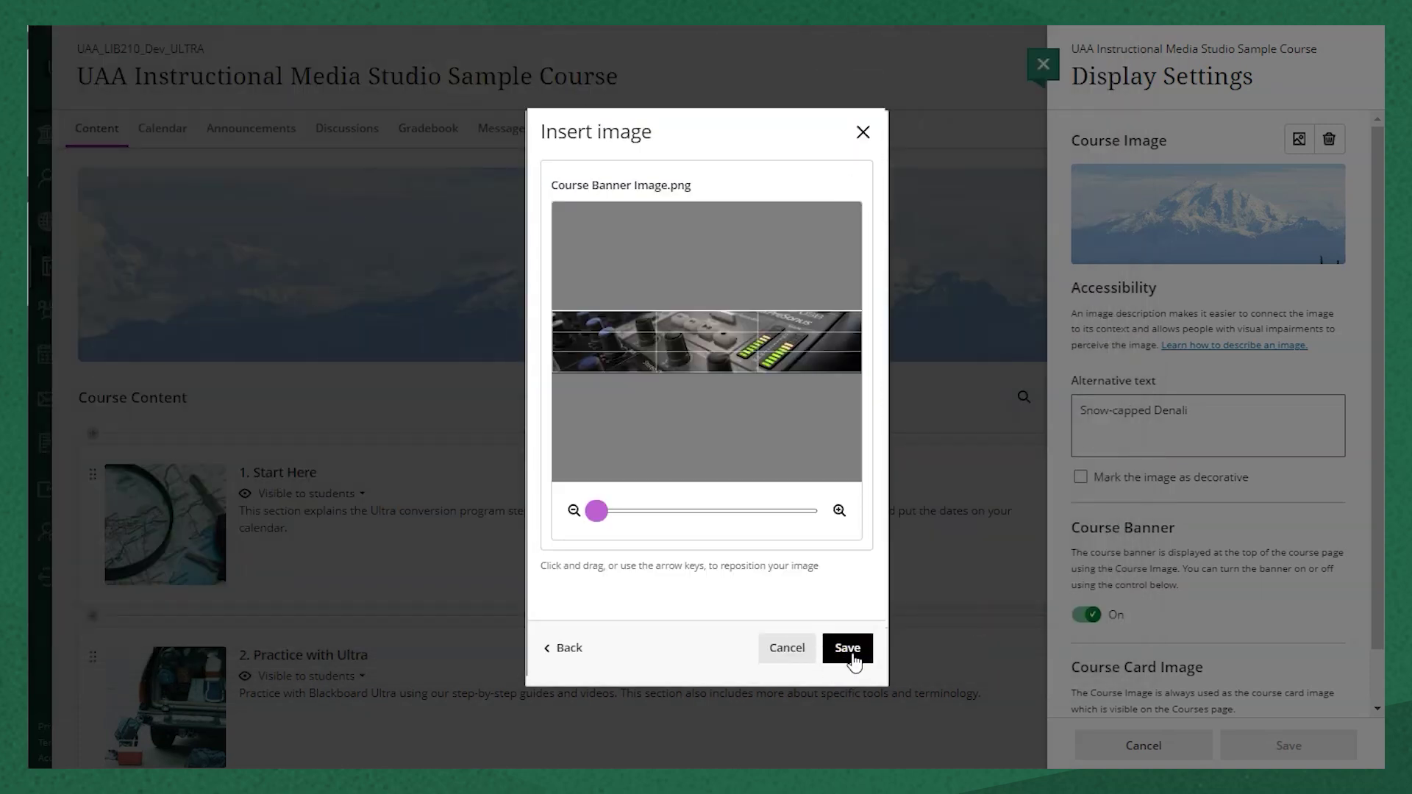
left_click(847, 648)
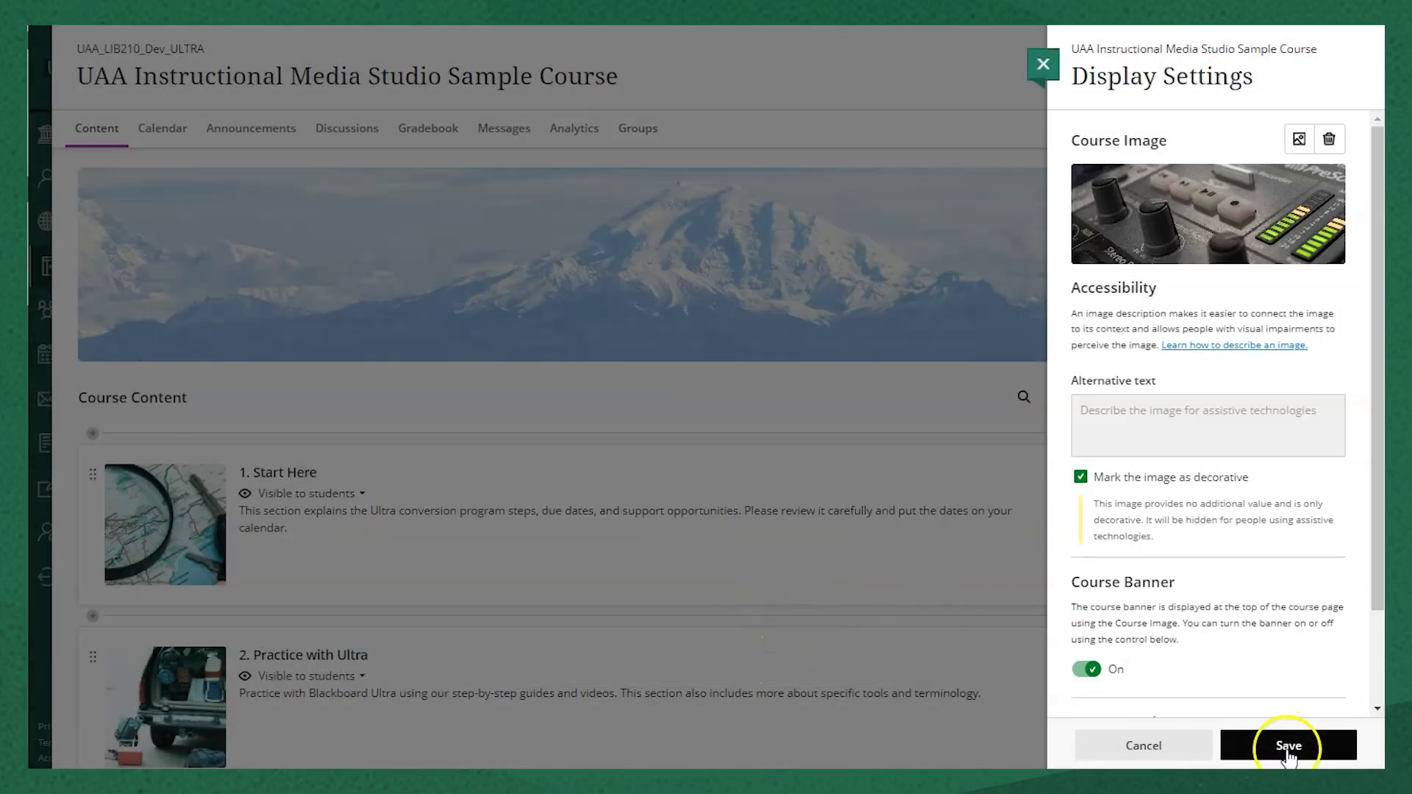
left_click(1288, 743)
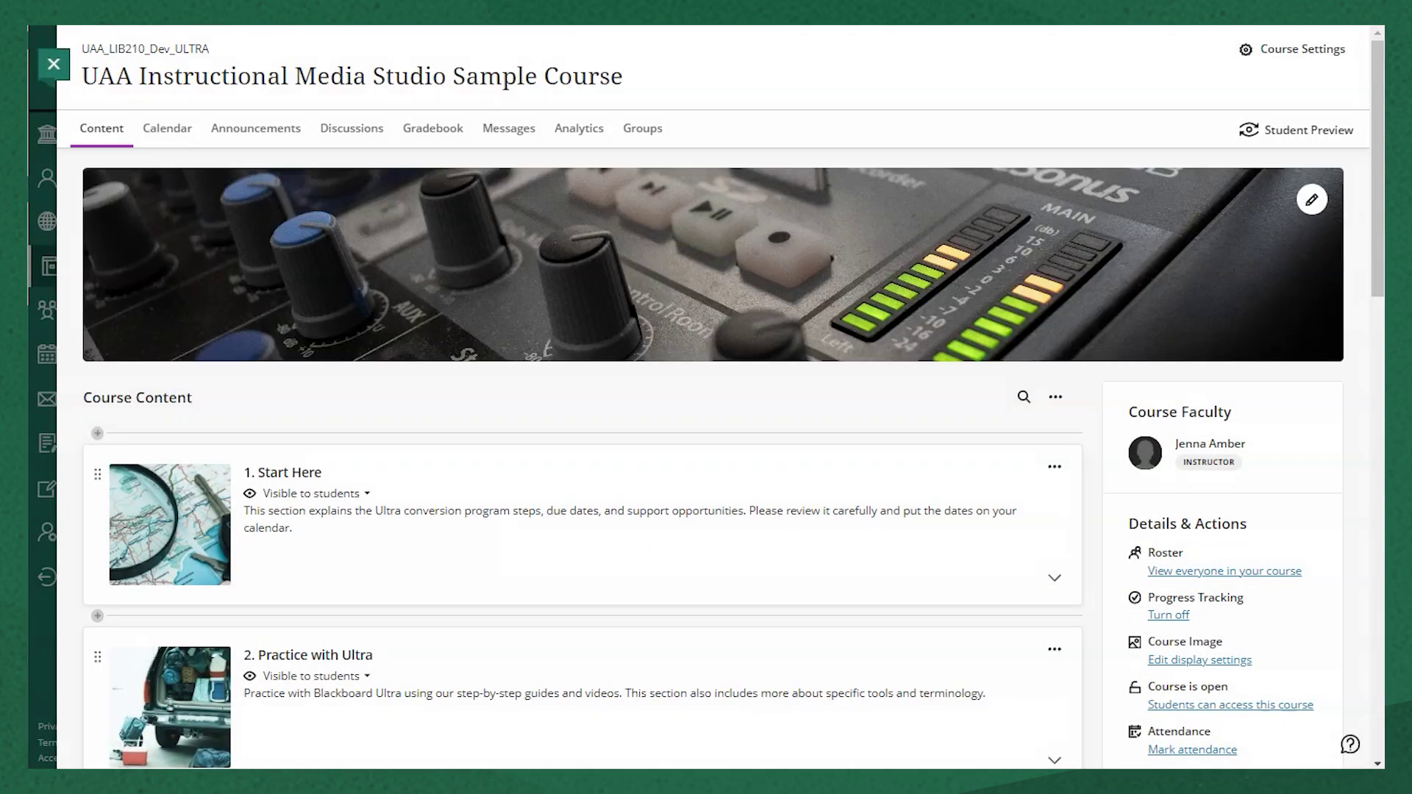
left_click_drag(1355, 393, 1386, 405)
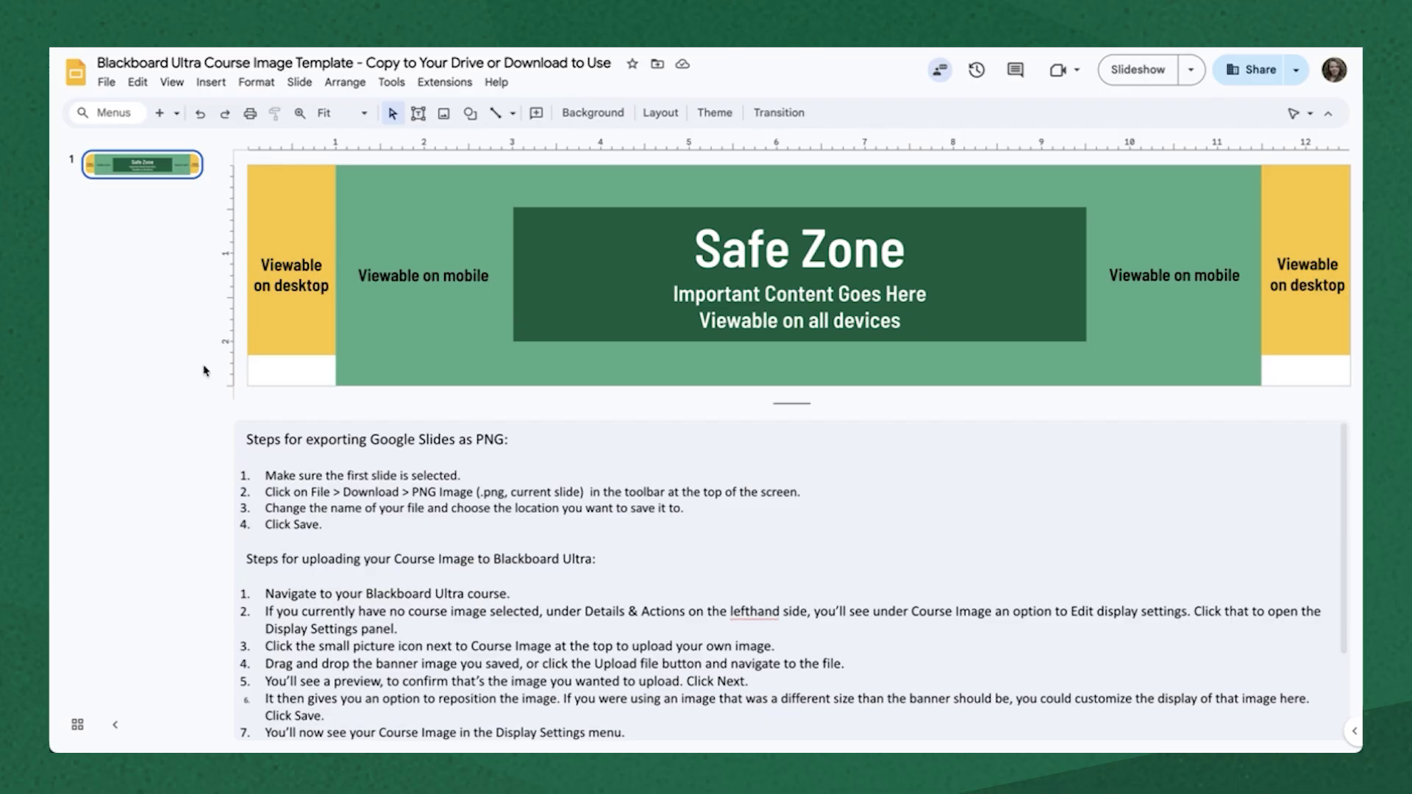
- Download the current Safe Zone template slide as a PNG image into Downloads
left_click(108, 82)
mouse_move(317, 273)
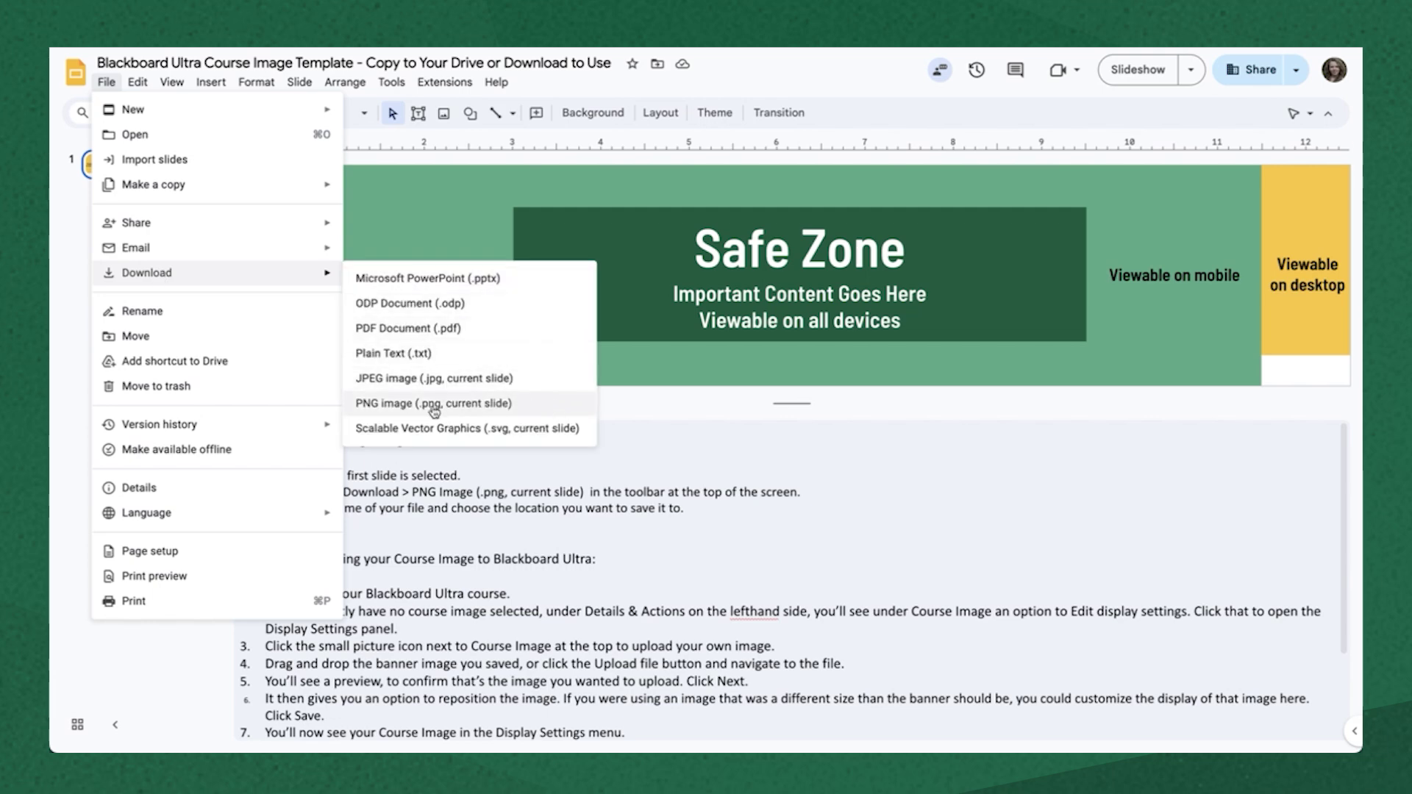
left_click(504, 406)
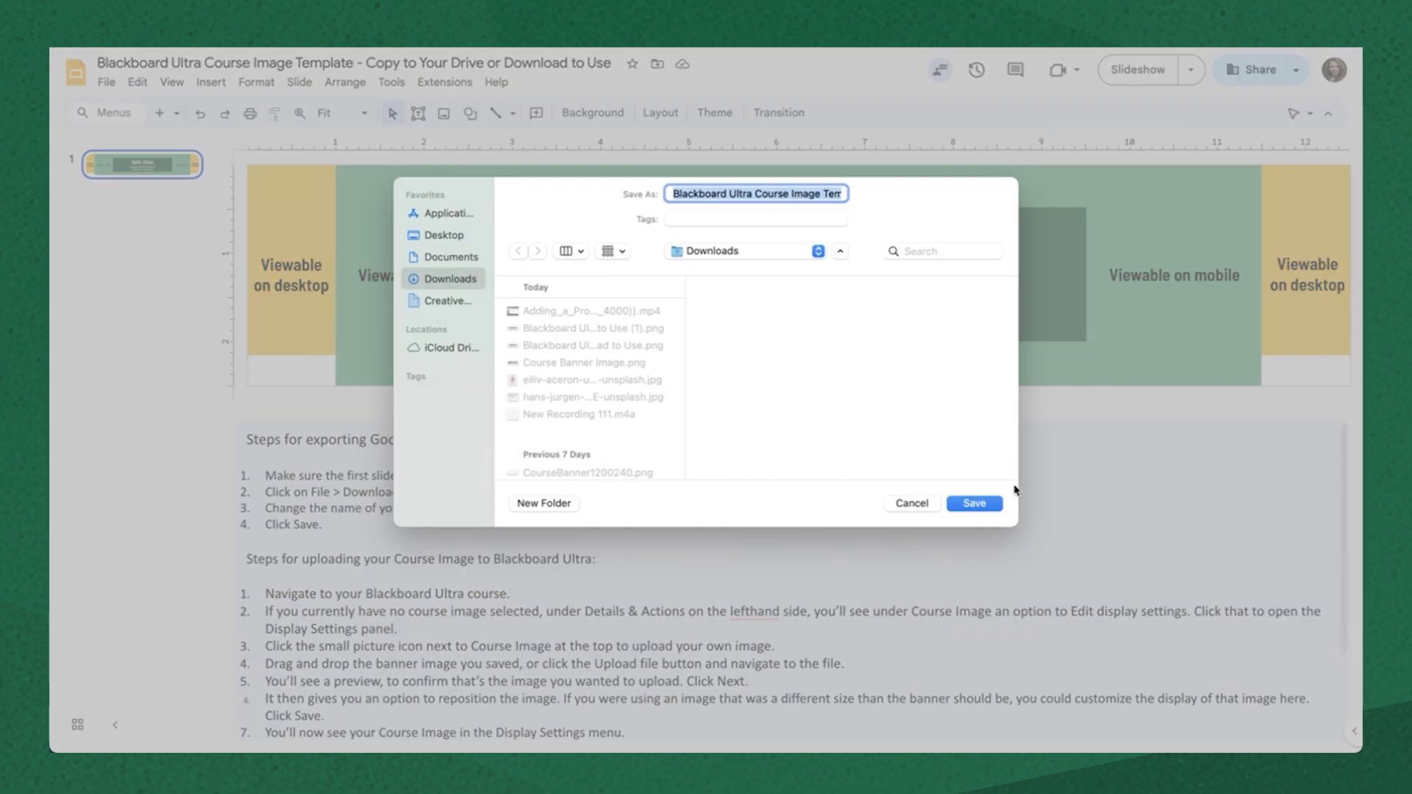
left_click(975, 504)
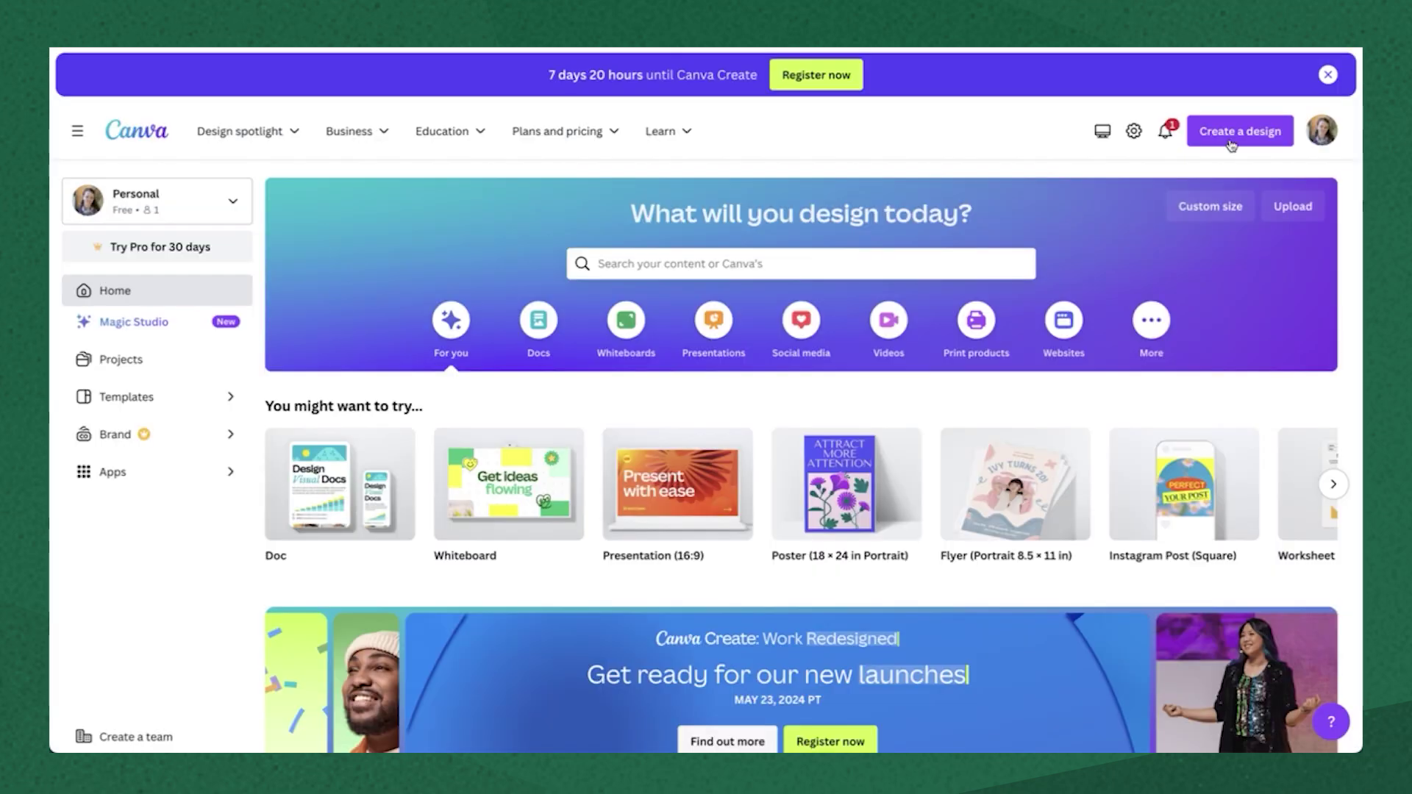
left_click(1235, 132)
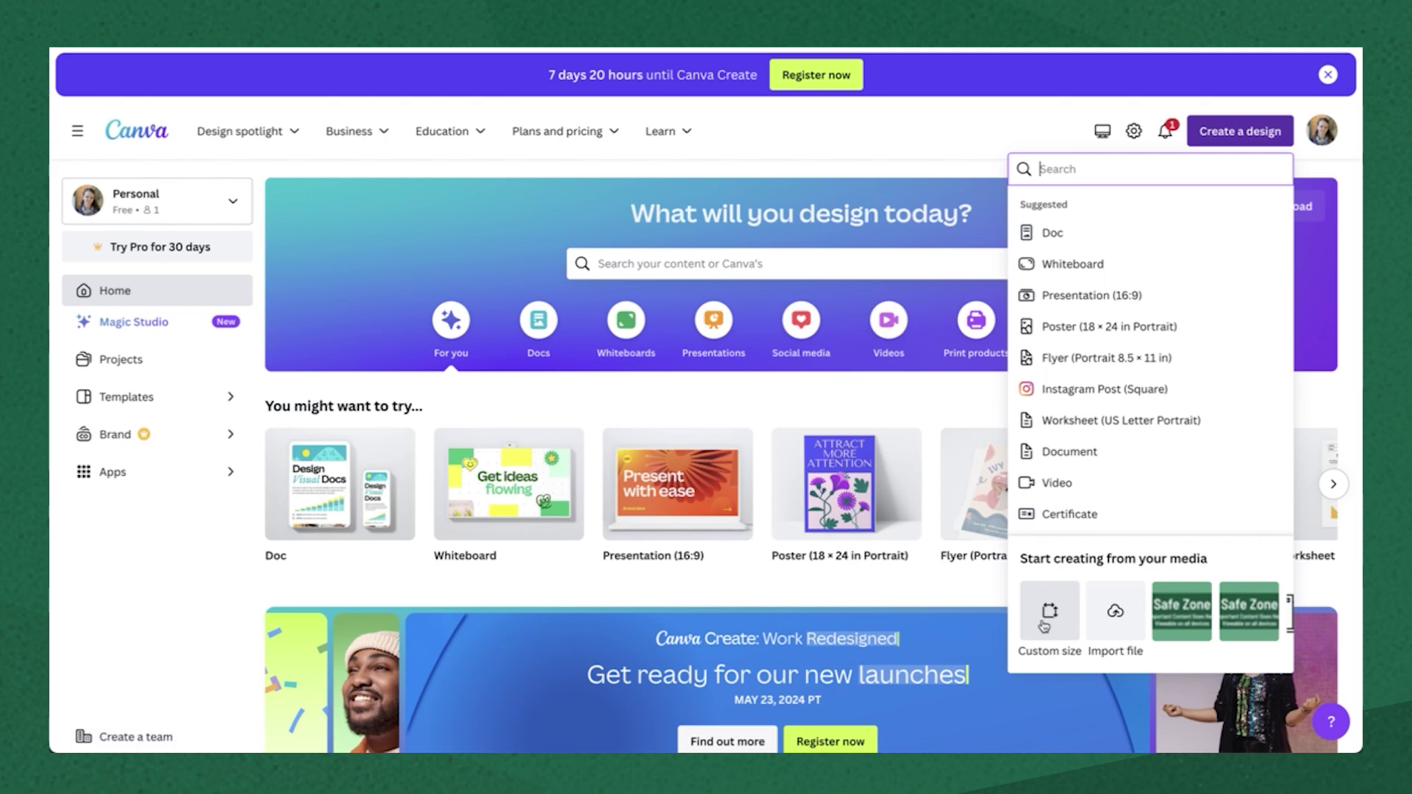
- Create a new blank Canva design with a custom size of 1200 × 240 px
left_click(1048, 614)
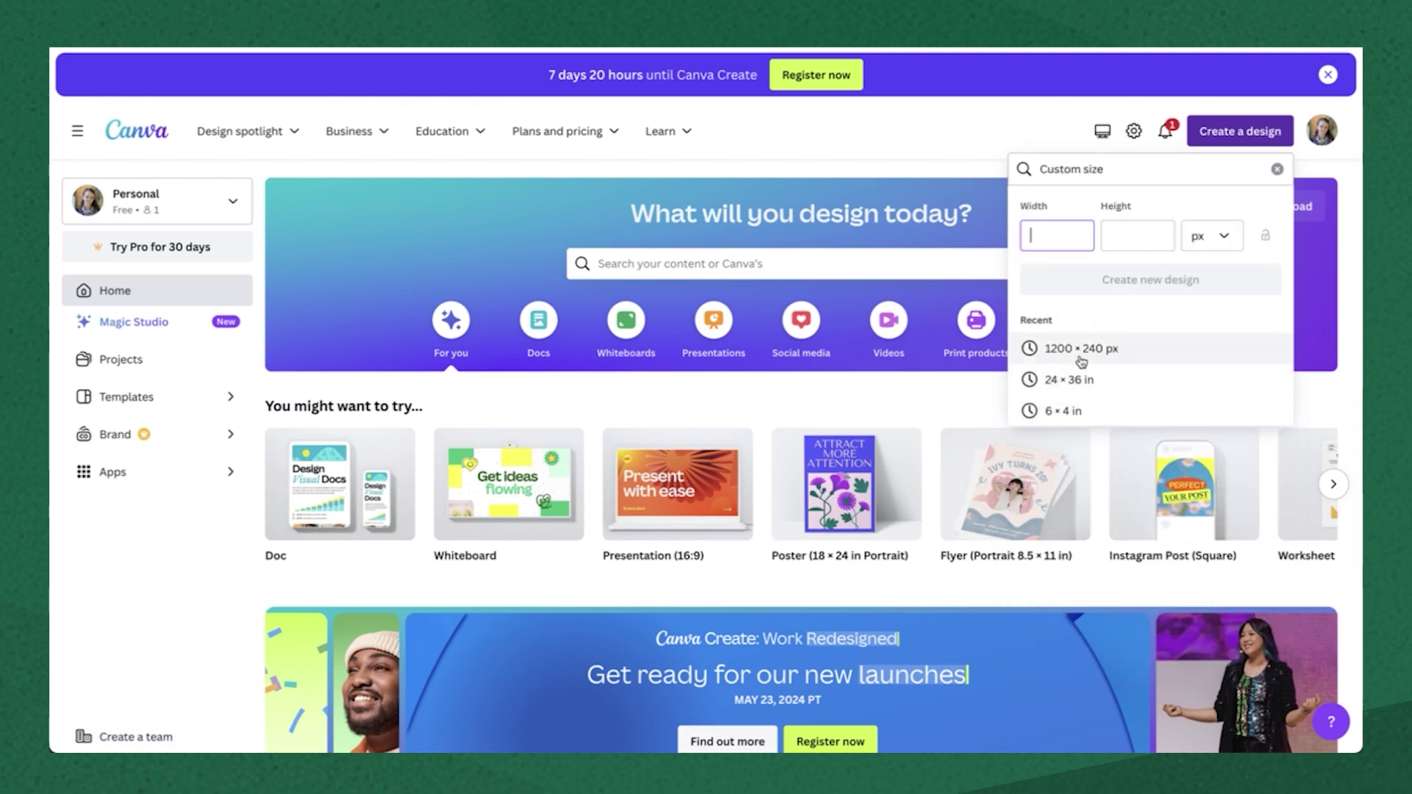
key("Tab")
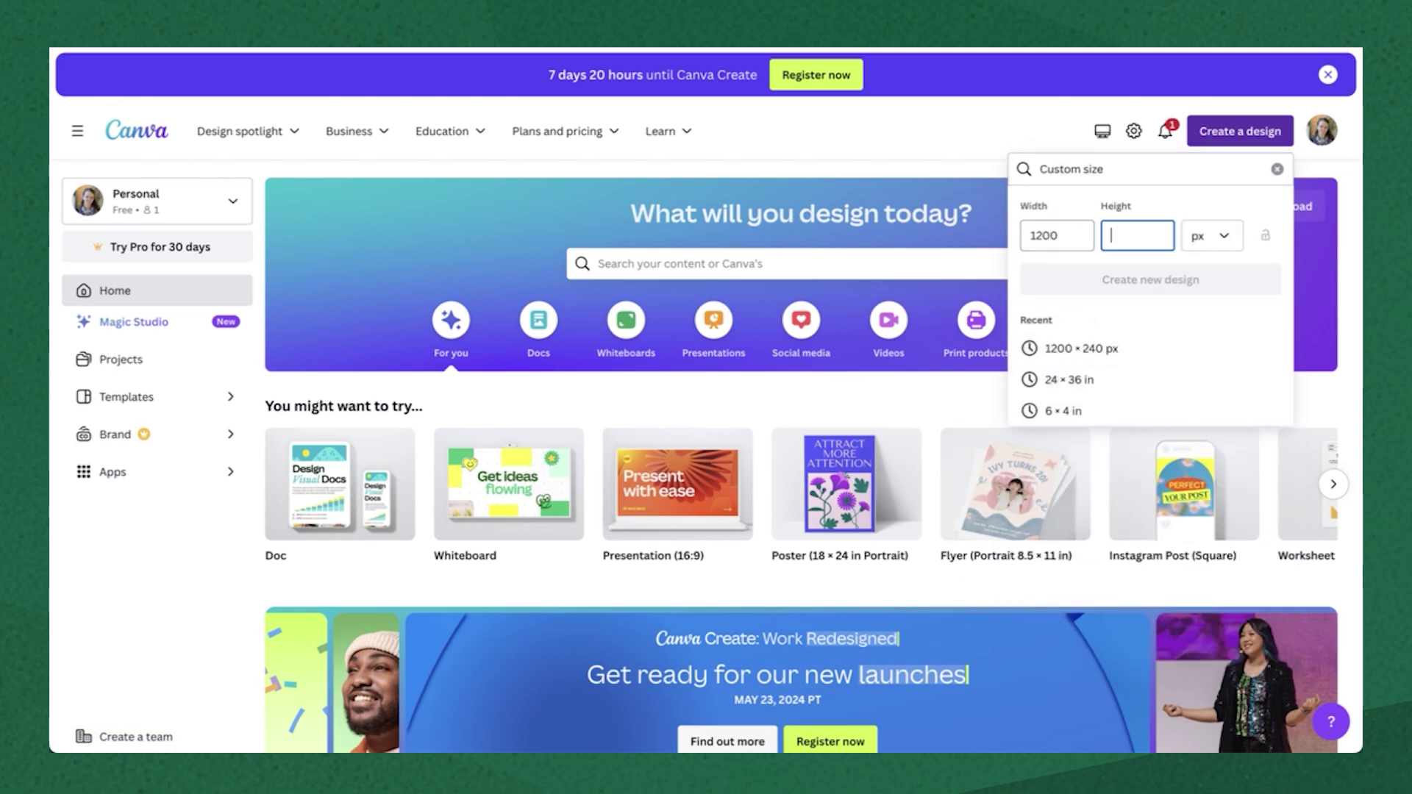
type("240")
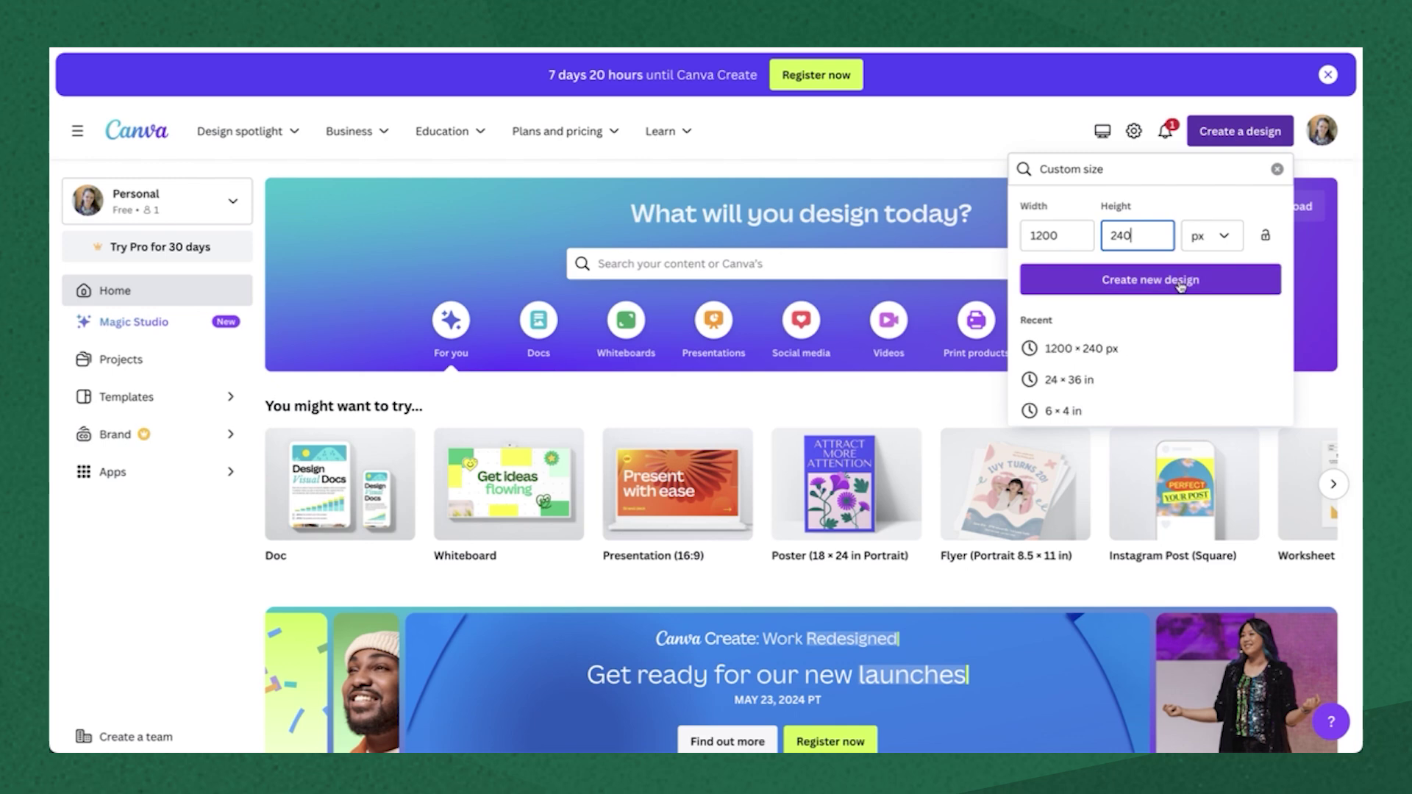
left_click(1168, 280)
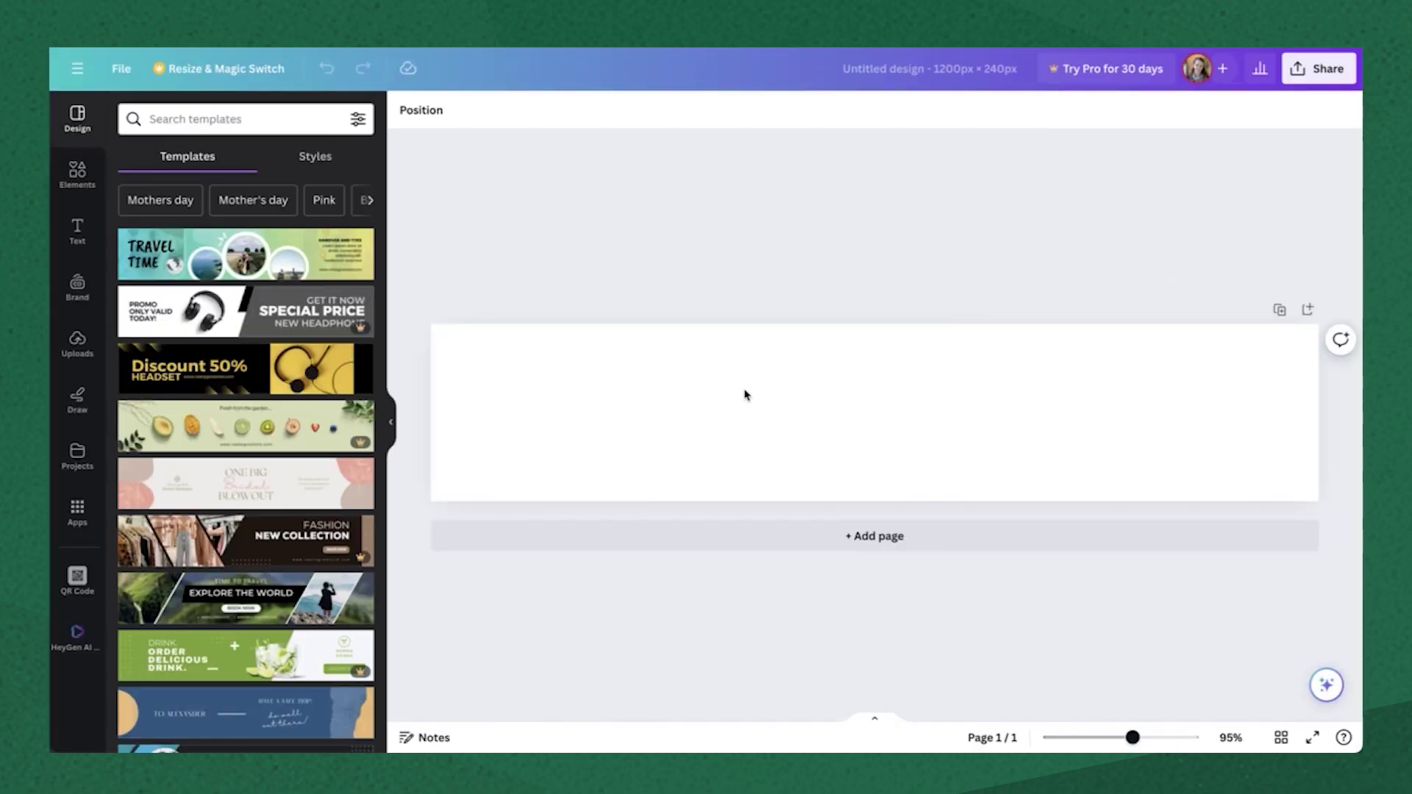
- Upload the Safe Zone PNG and stretch it to fill the whole page
left_click(78, 345)
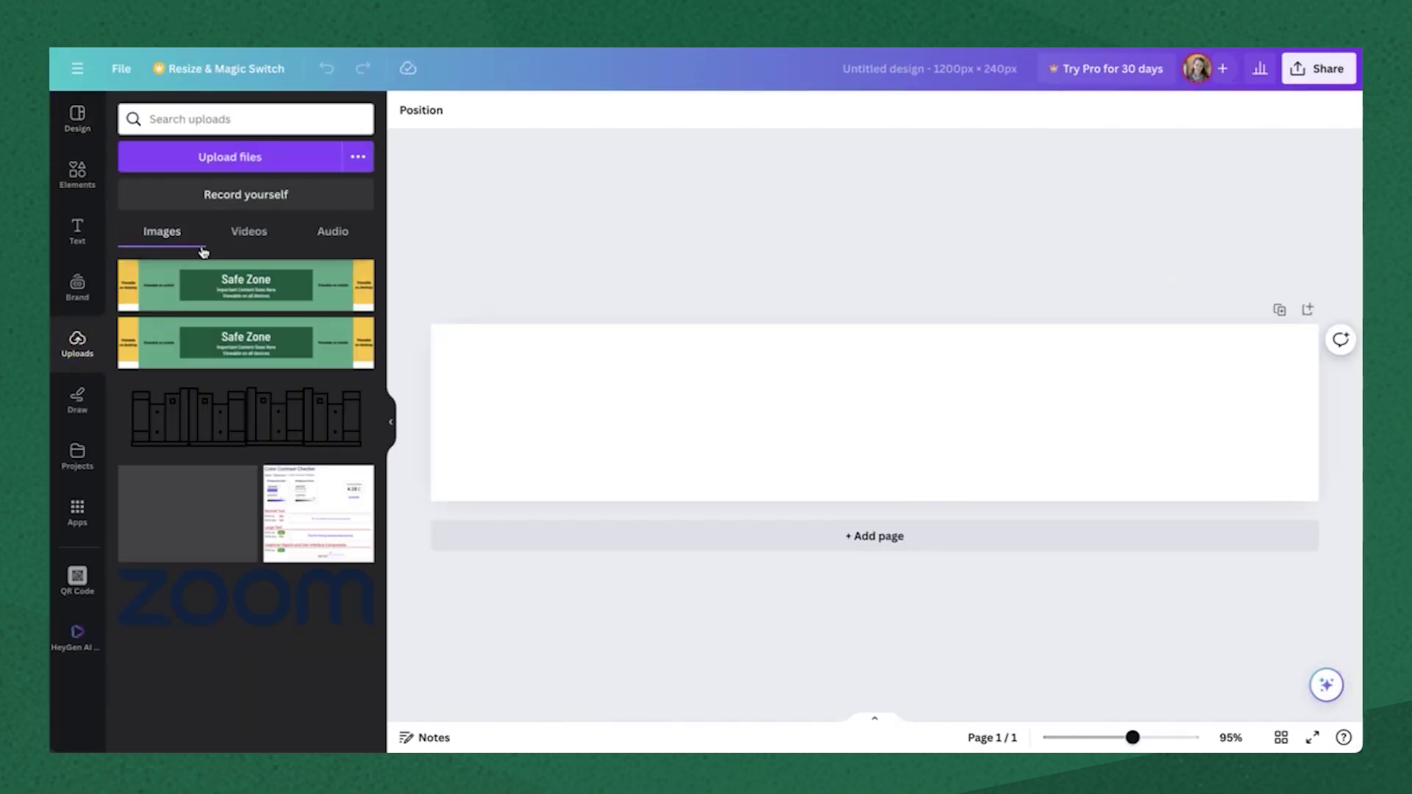
left_click(247, 158)
left_click(588, 263)
left_click(1229, 503)
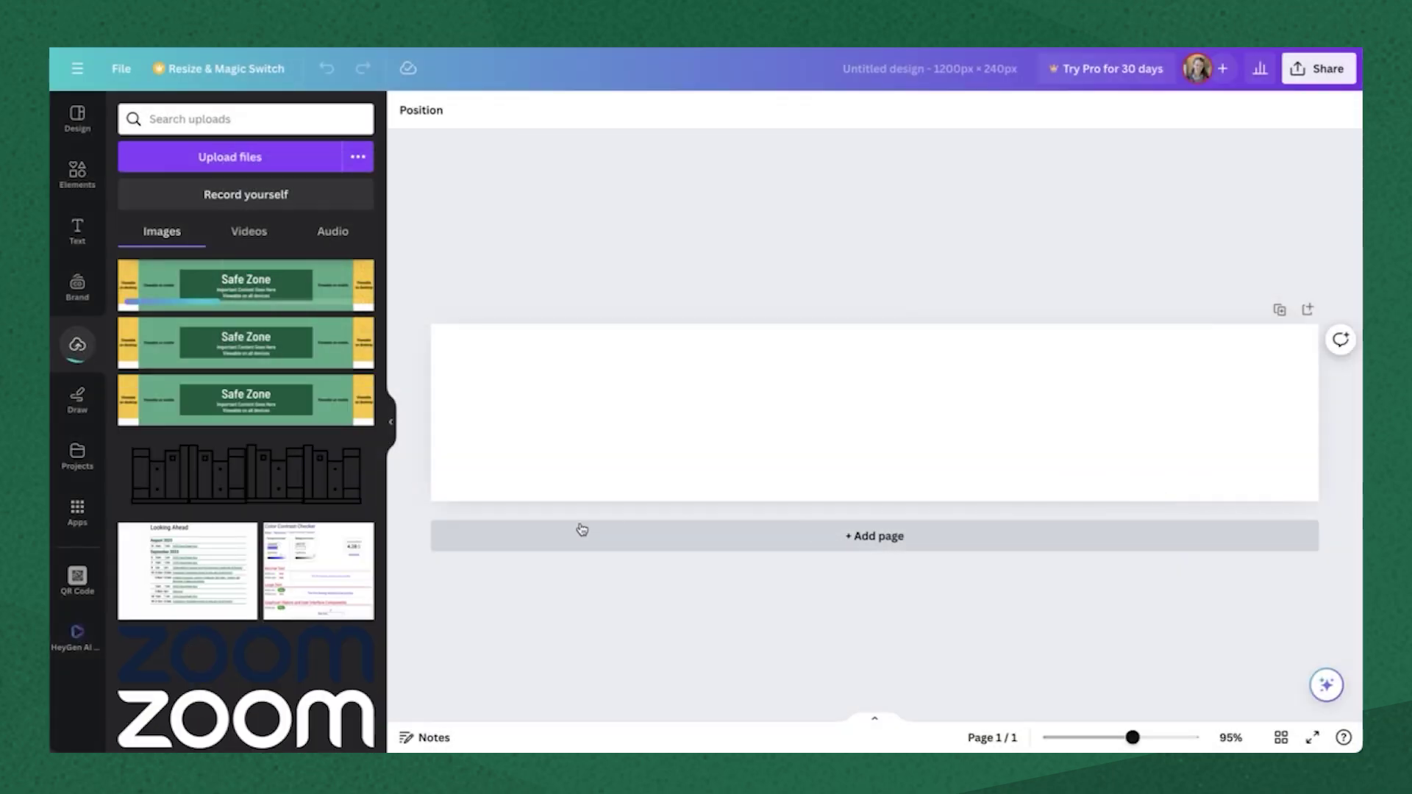
left_click(262, 272)
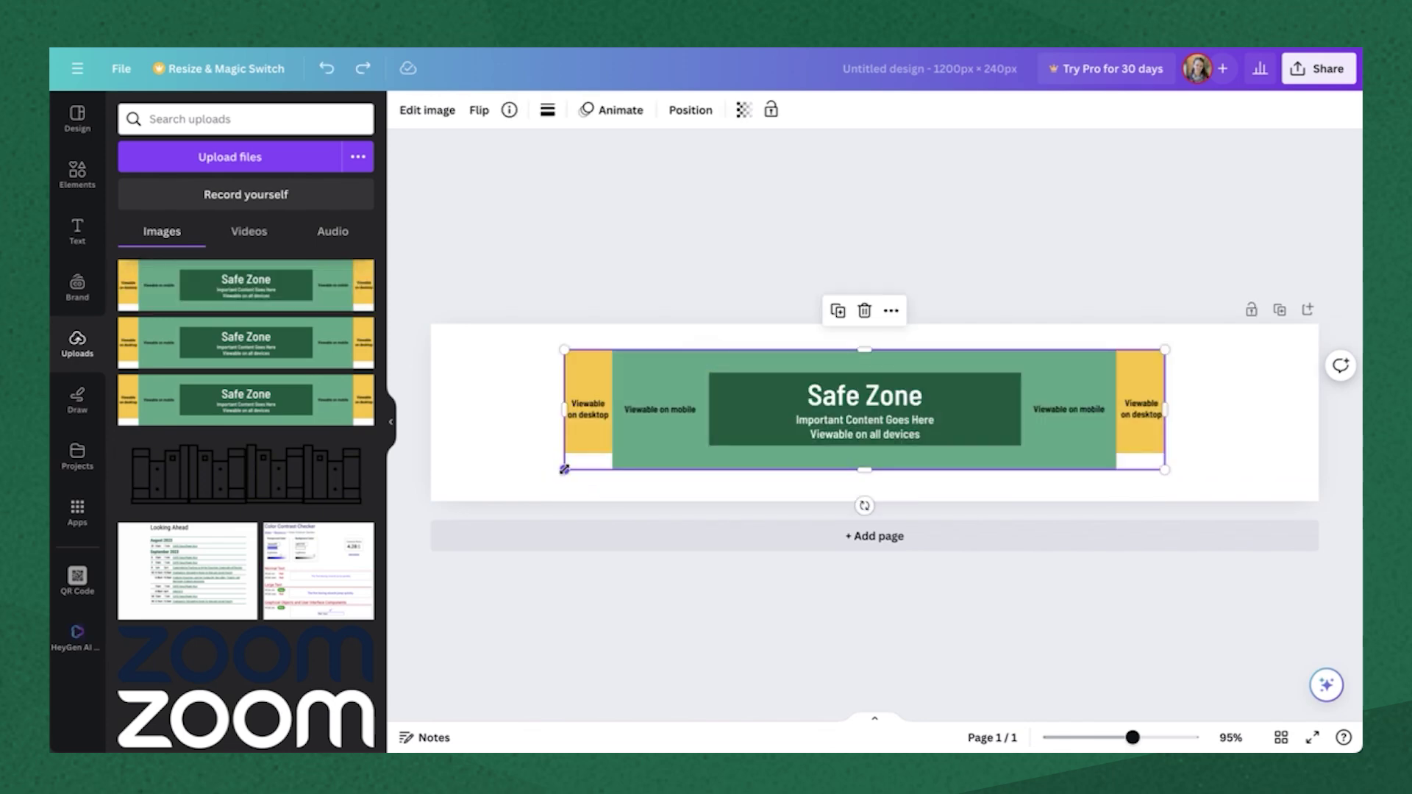
left_click_drag(564, 469, 431, 497)
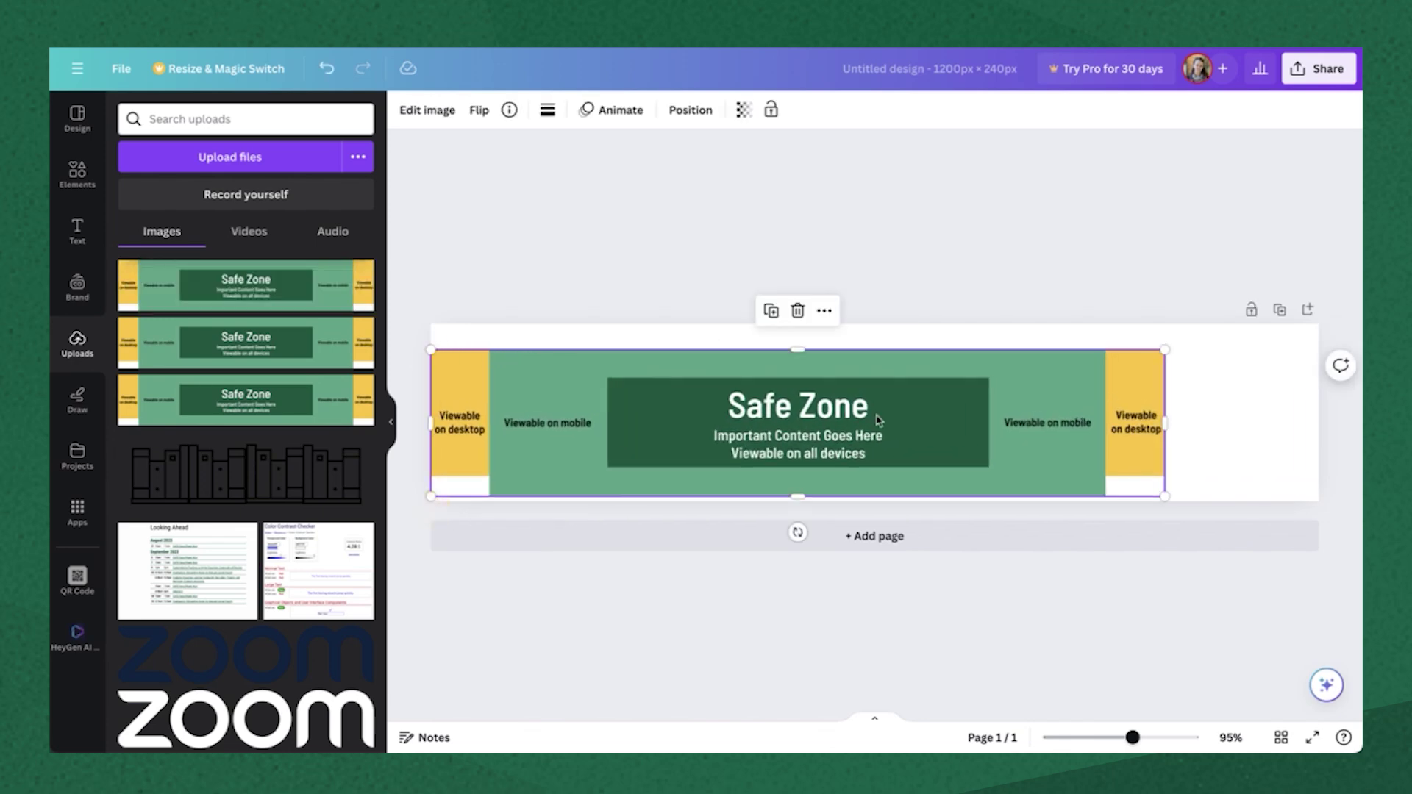
left_click_drag(1210, 340, 1320, 312)
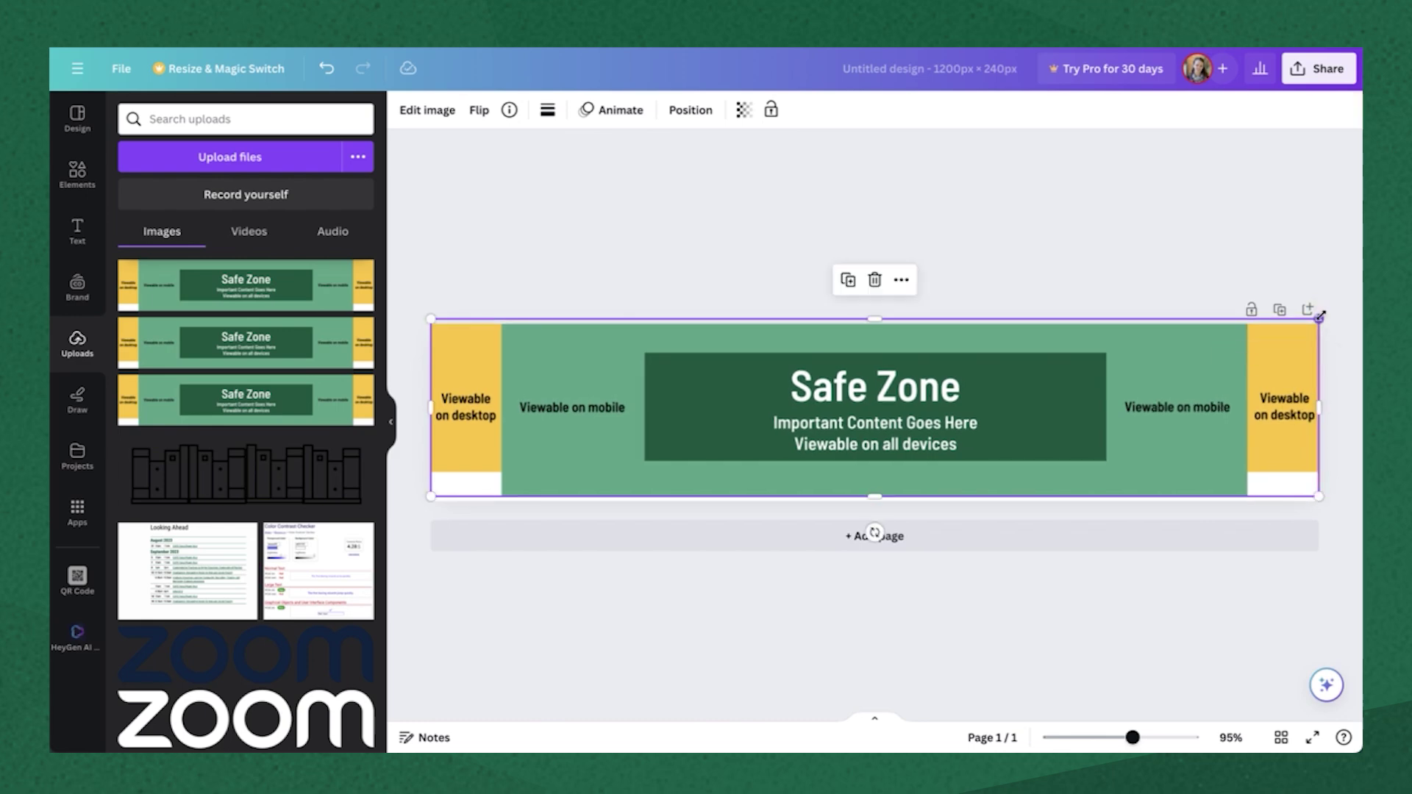
left_click_drag(1038, 389, 1039, 390)
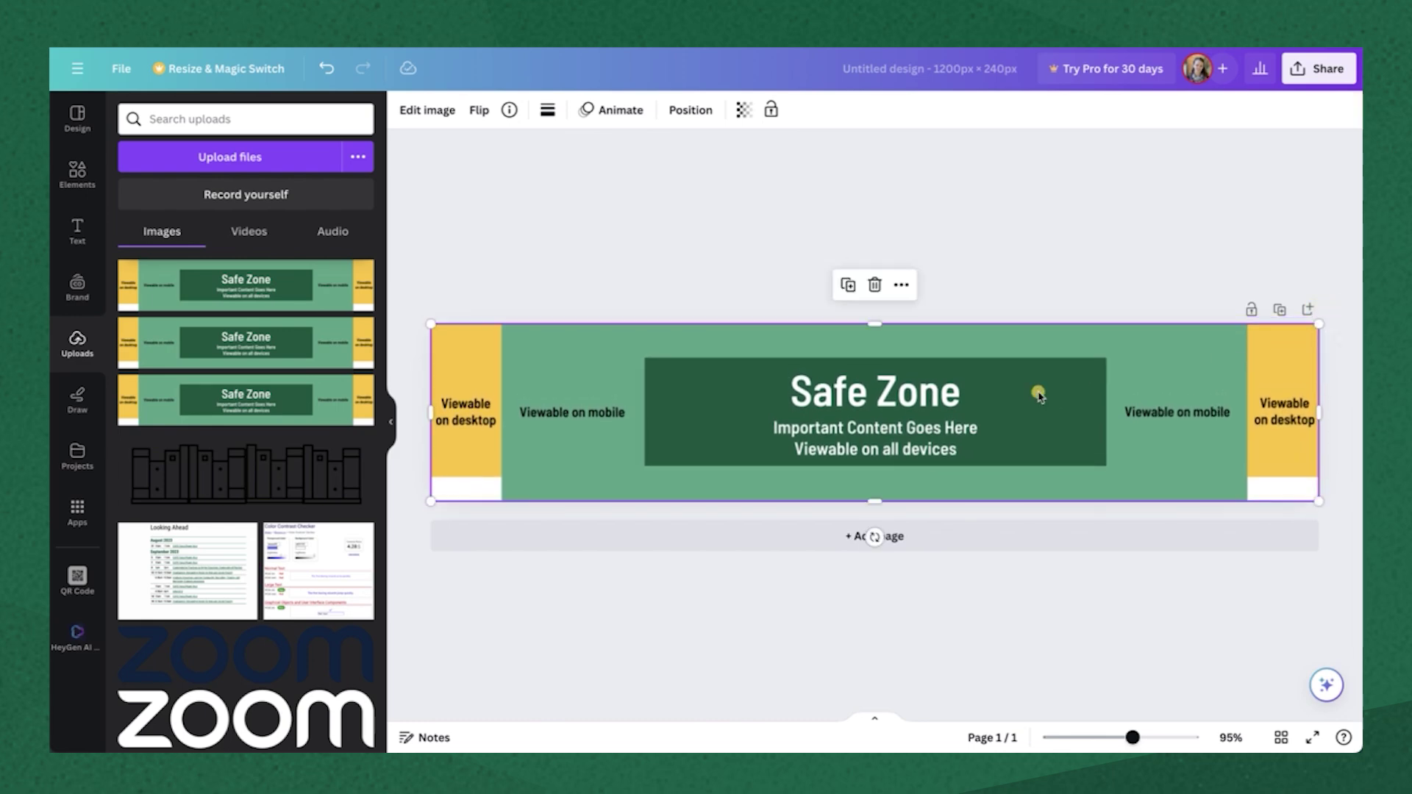
- Search Elements photos for 'education' and add the notebook and stationery photo
left_click(1019, 237)
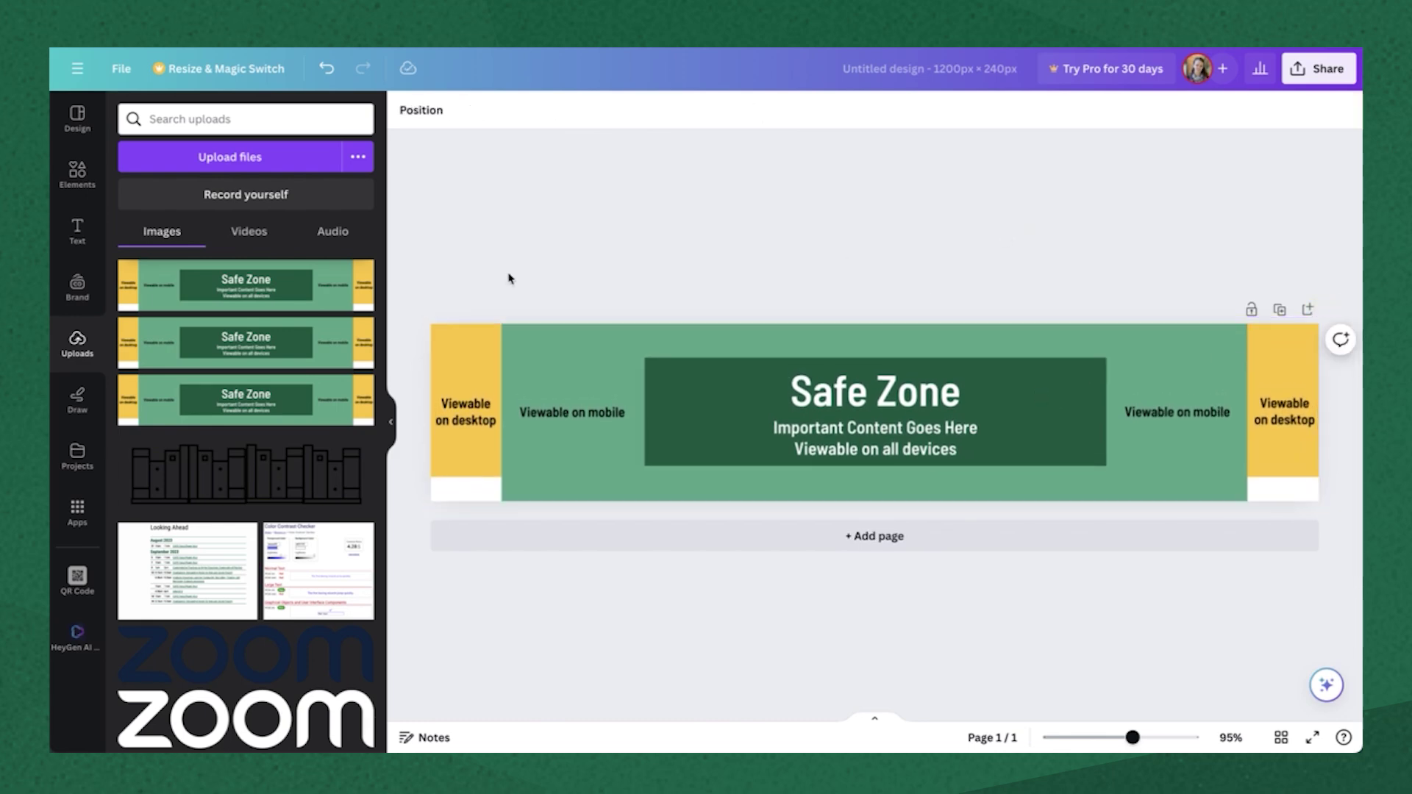
left_click(78, 177)
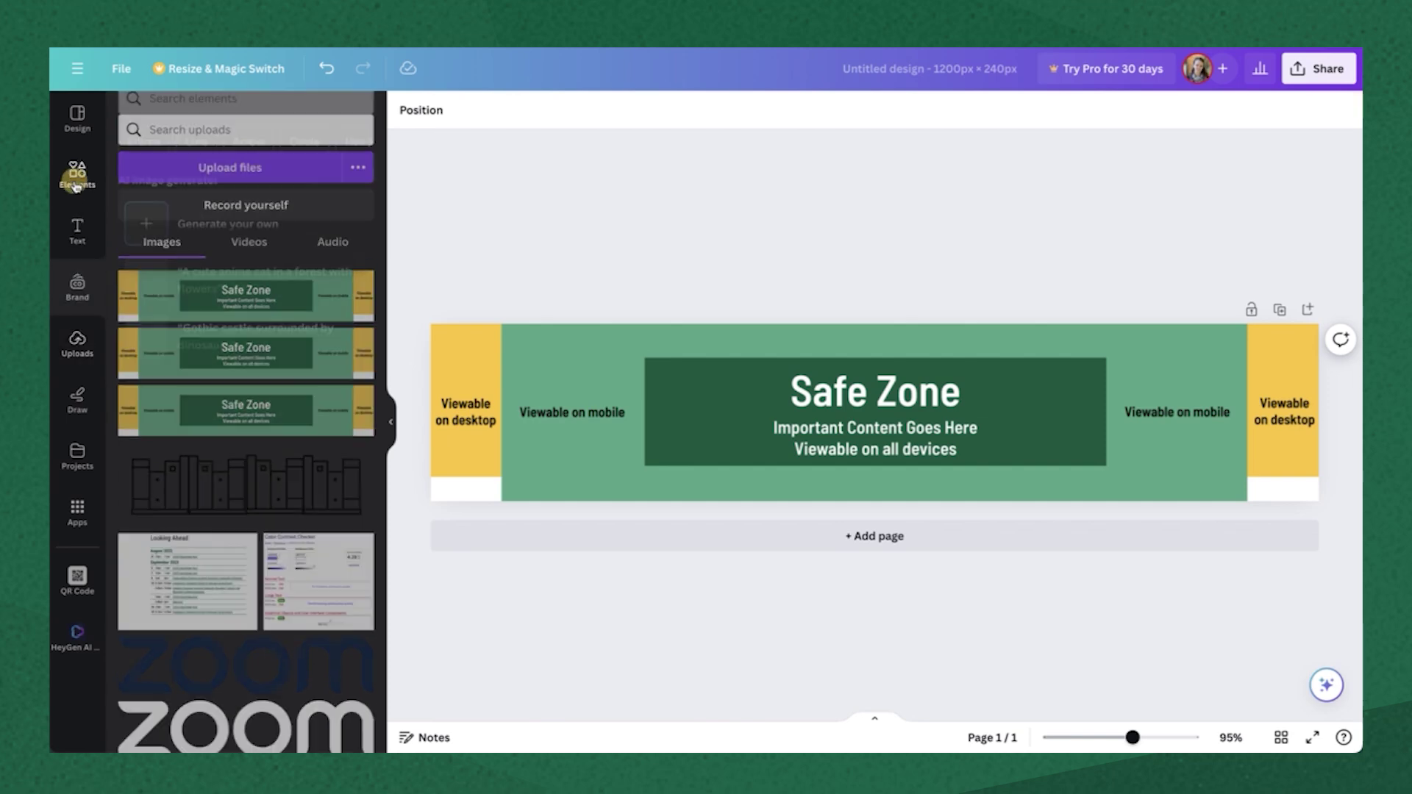
type("education")
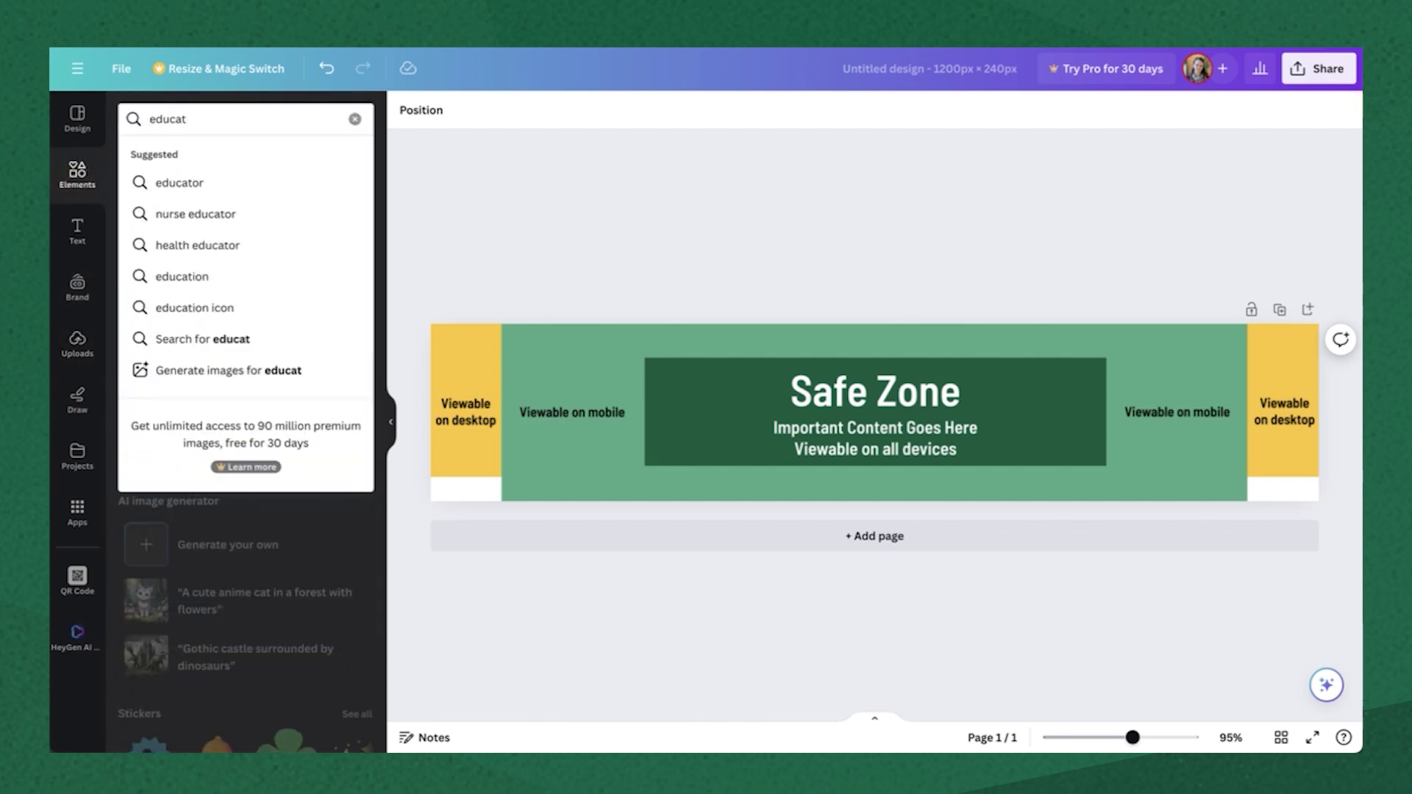
key("Return")
left_click(230, 156)
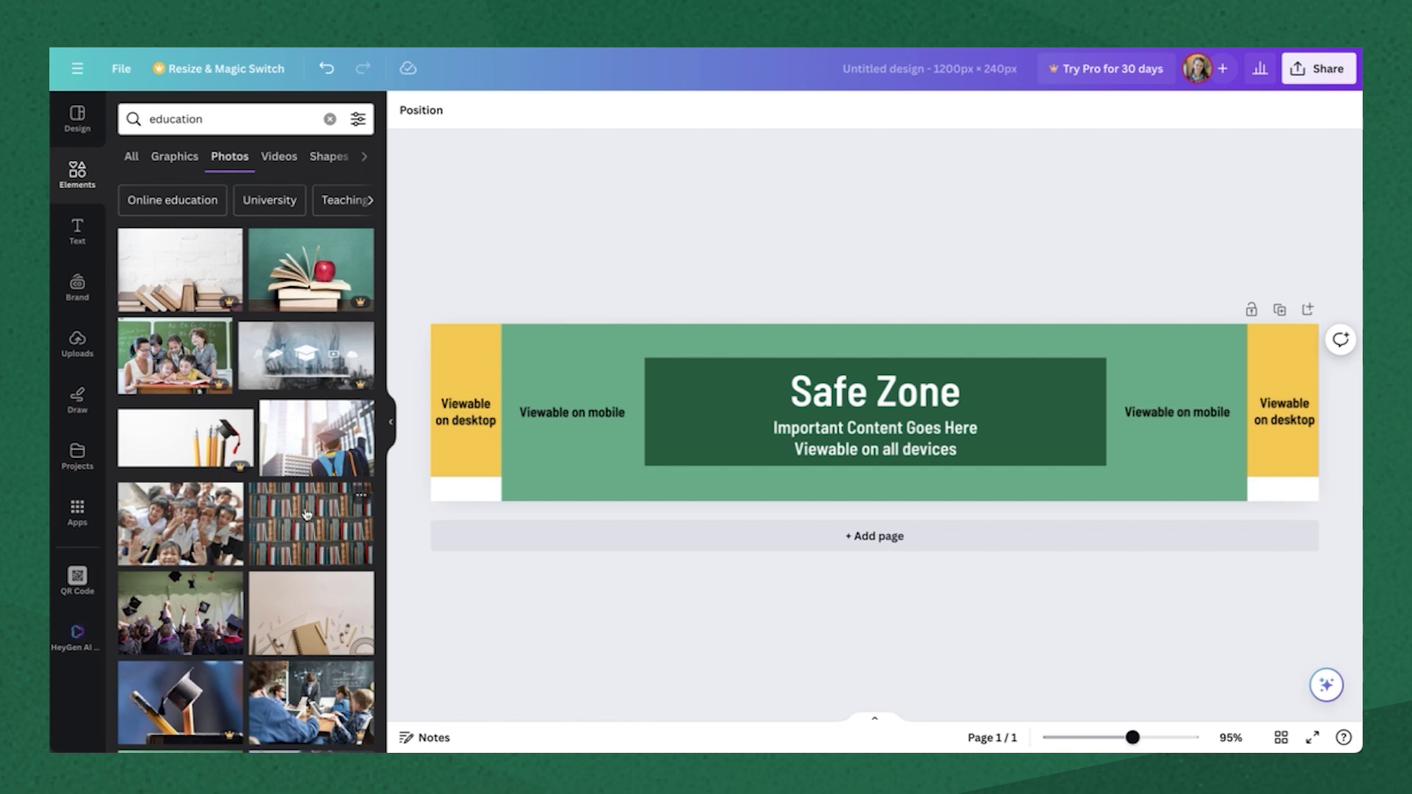
scroll(307, 513, "down", 2)
left_click(306, 513)
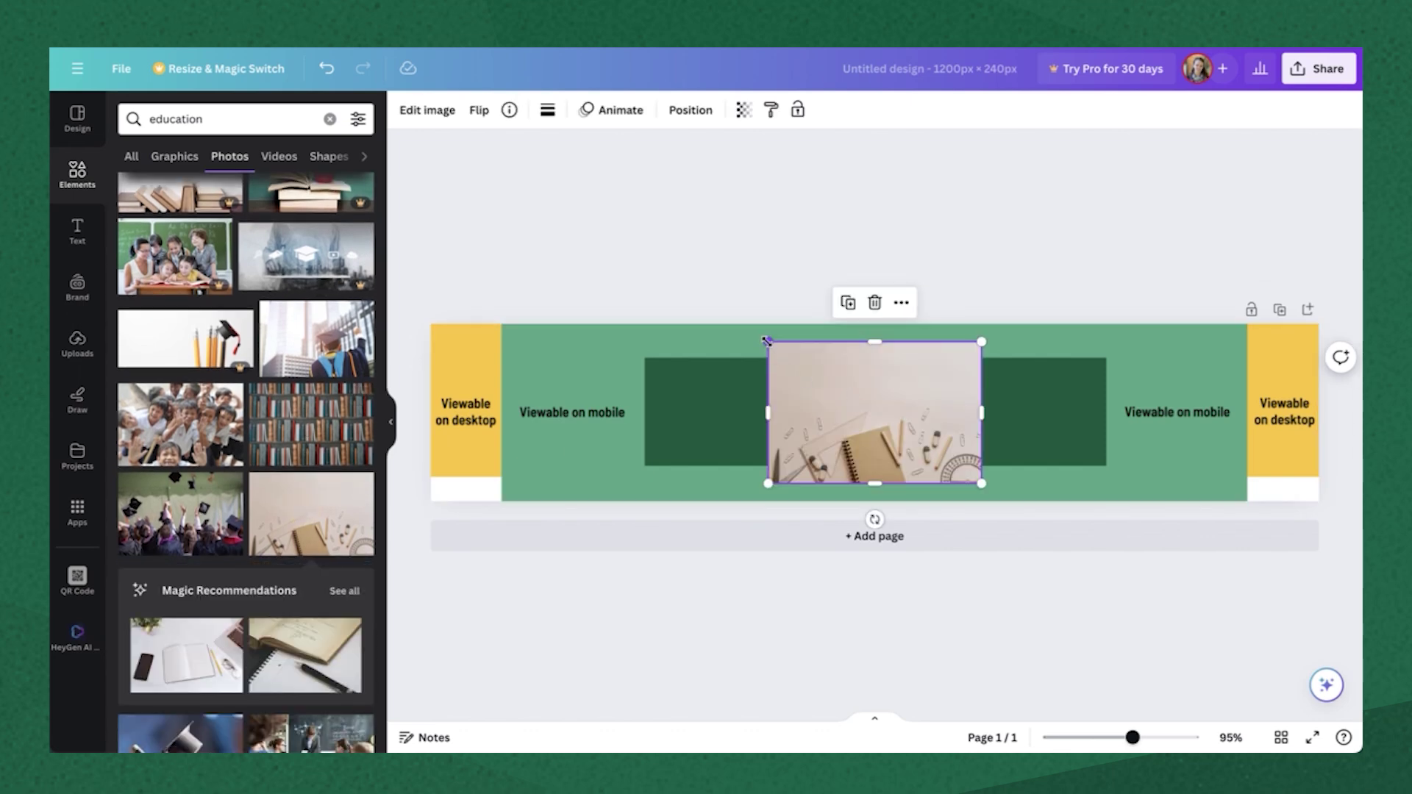
- Enlarge the notebook photo to cover the banner, shift it up, and check its transparency
left_click_drag(765, 340, 343, 237)
left_click_drag(981, 483, 1359, 641)
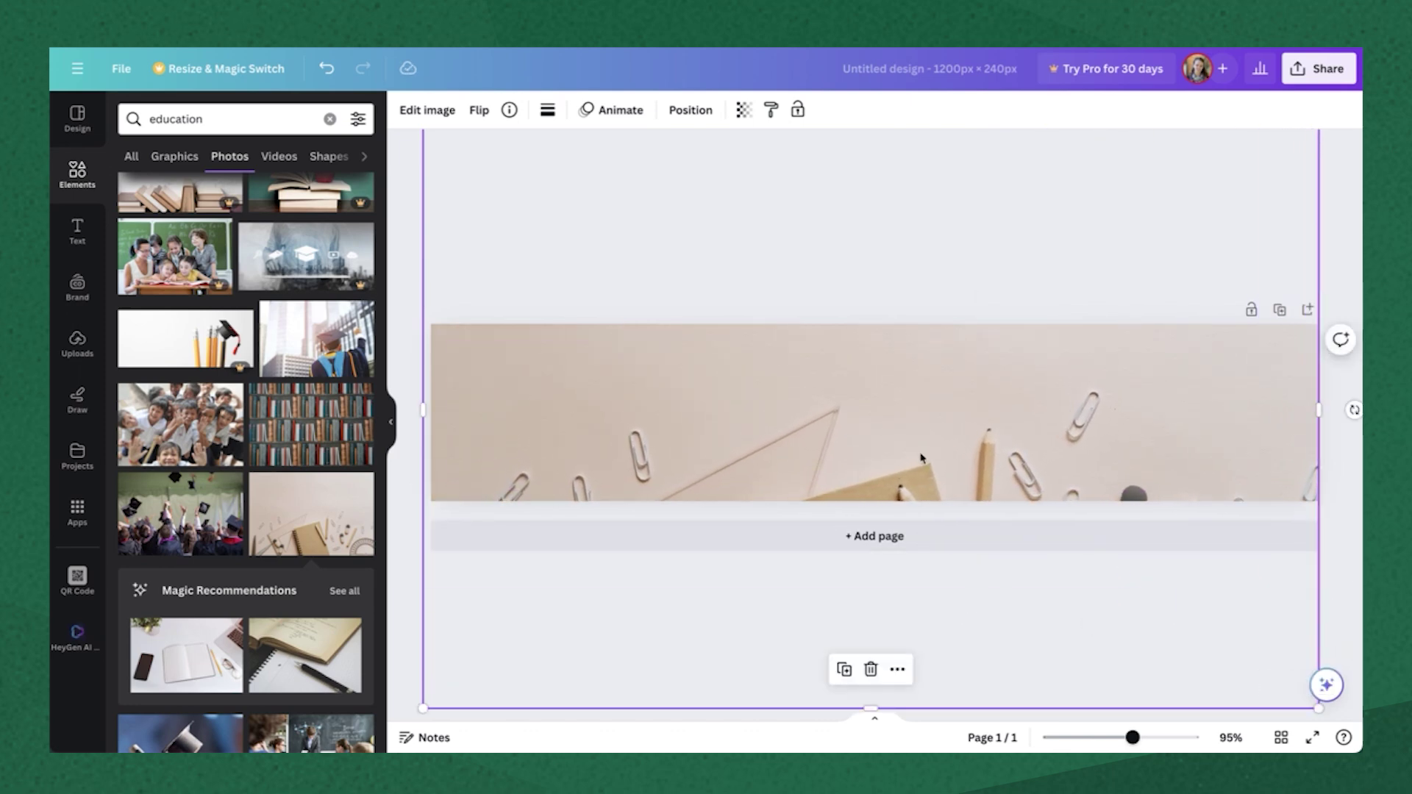
left_click_drag(921, 457, 929, 248)
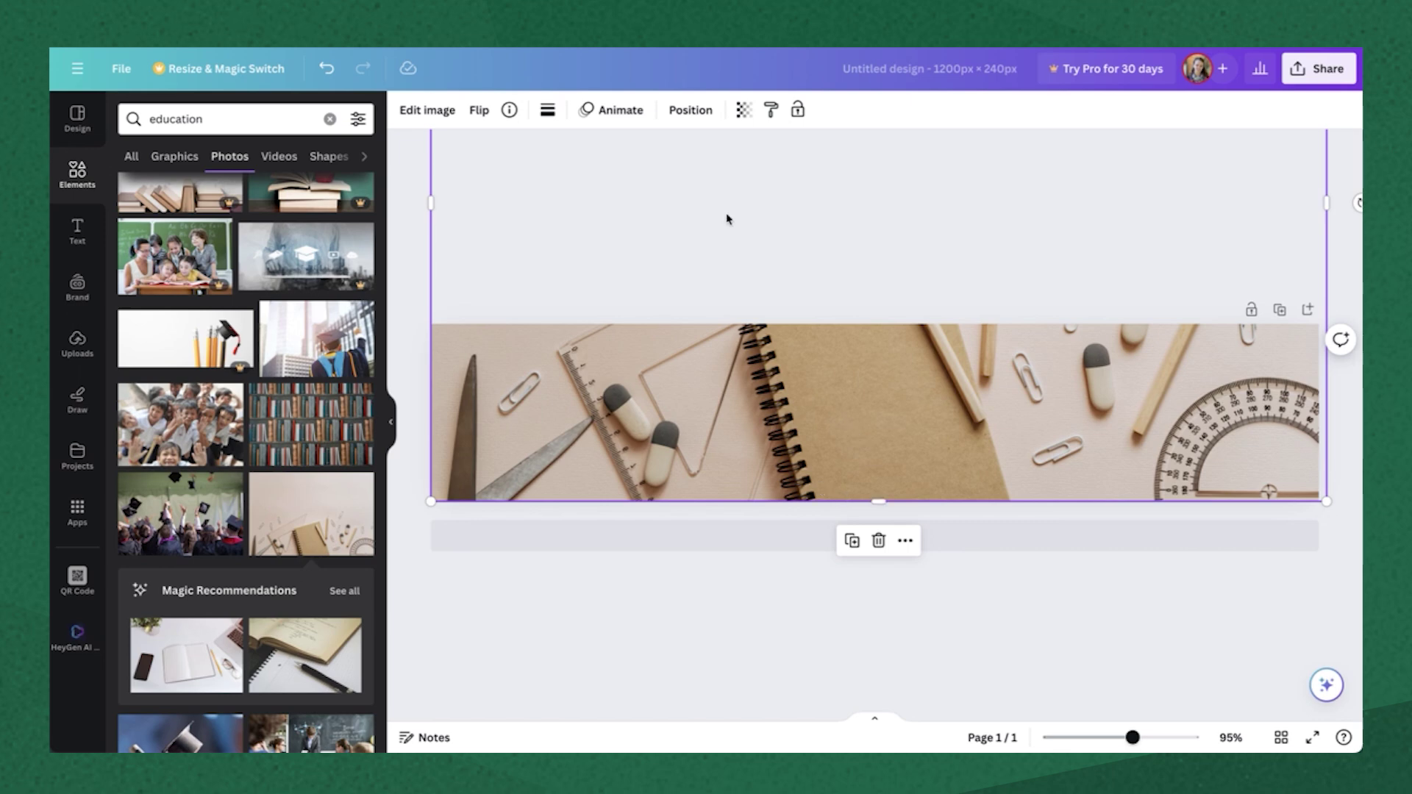
left_click(744, 110)
left_click_drag(699, 174, 725, 189)
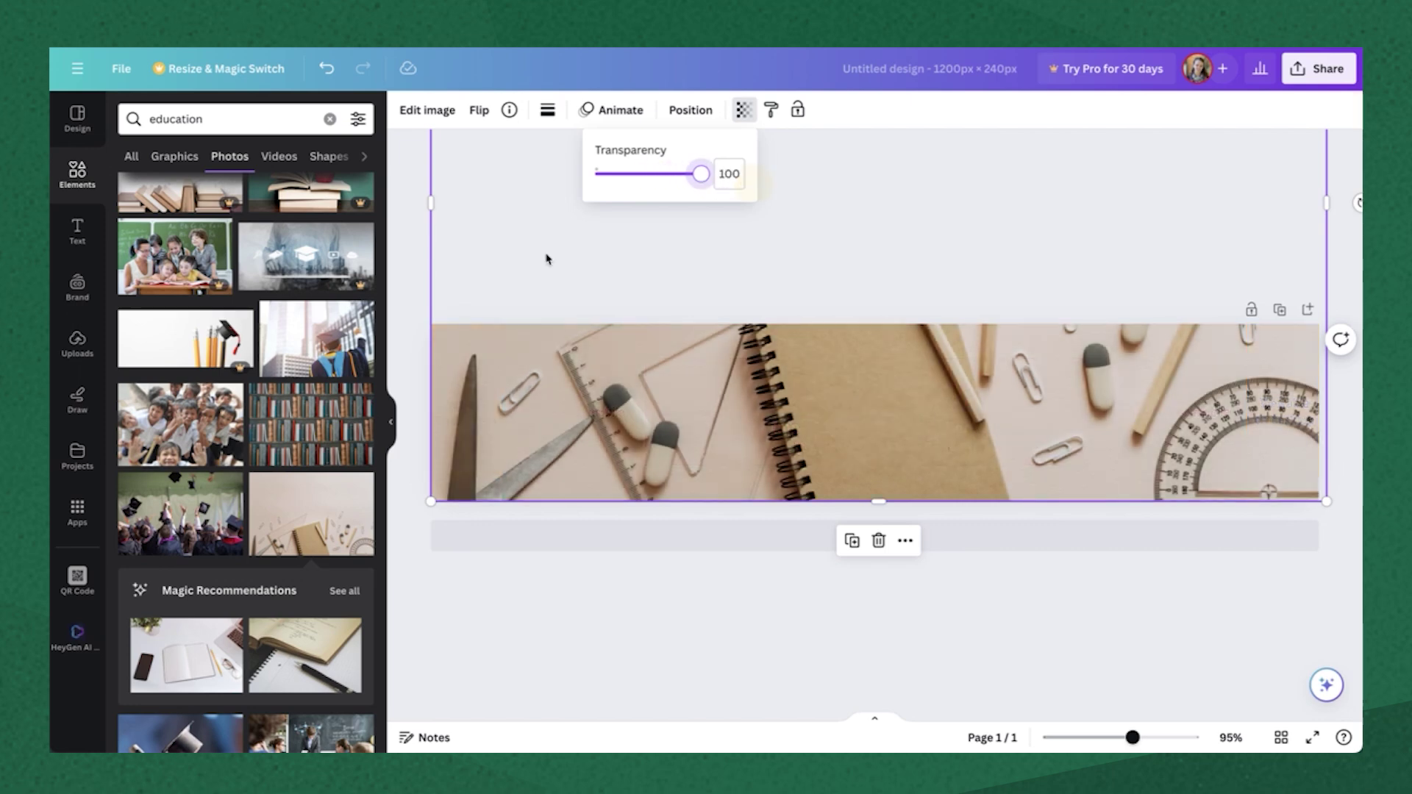
left_click(77, 231)
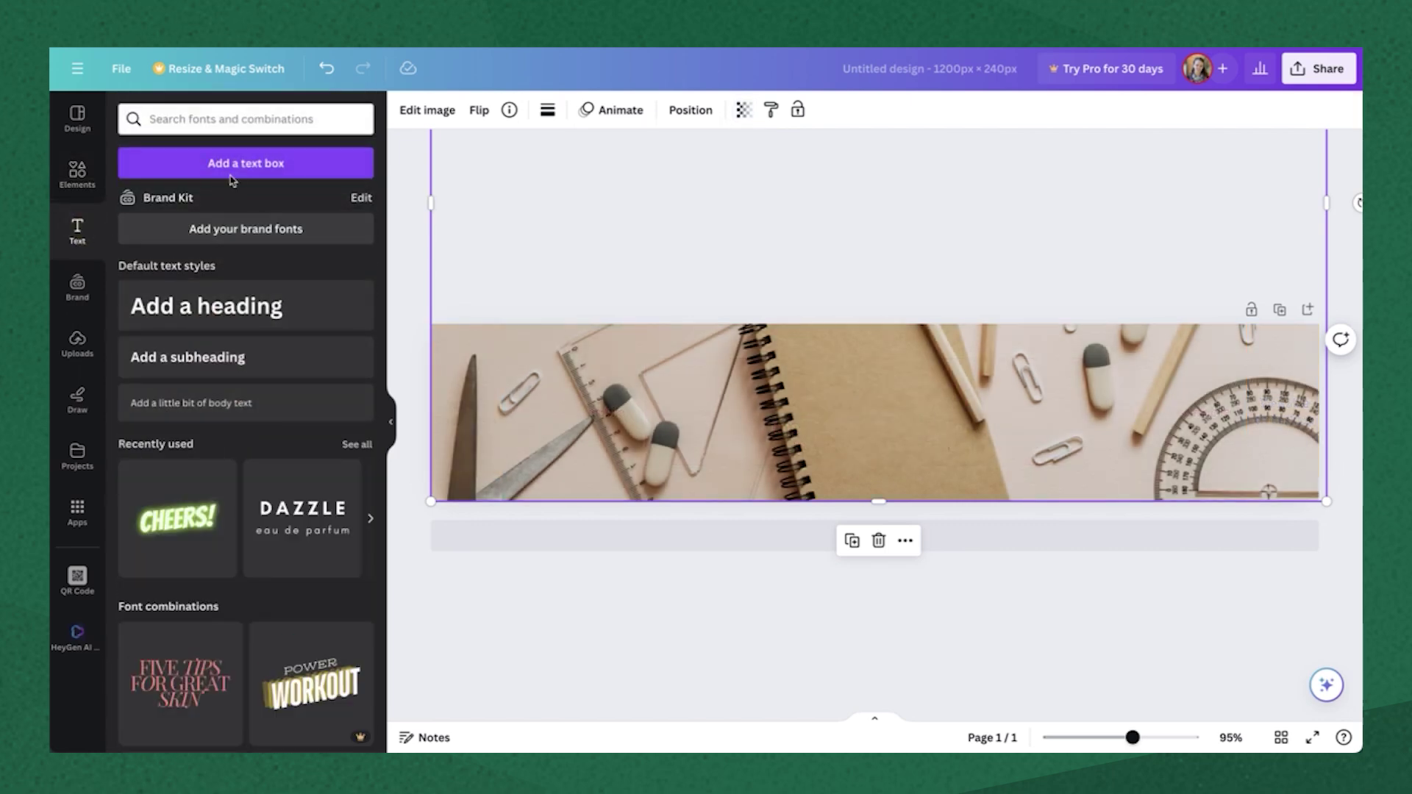
- Add a text box with the caption 'Intro to Education'
left_click(246, 163)
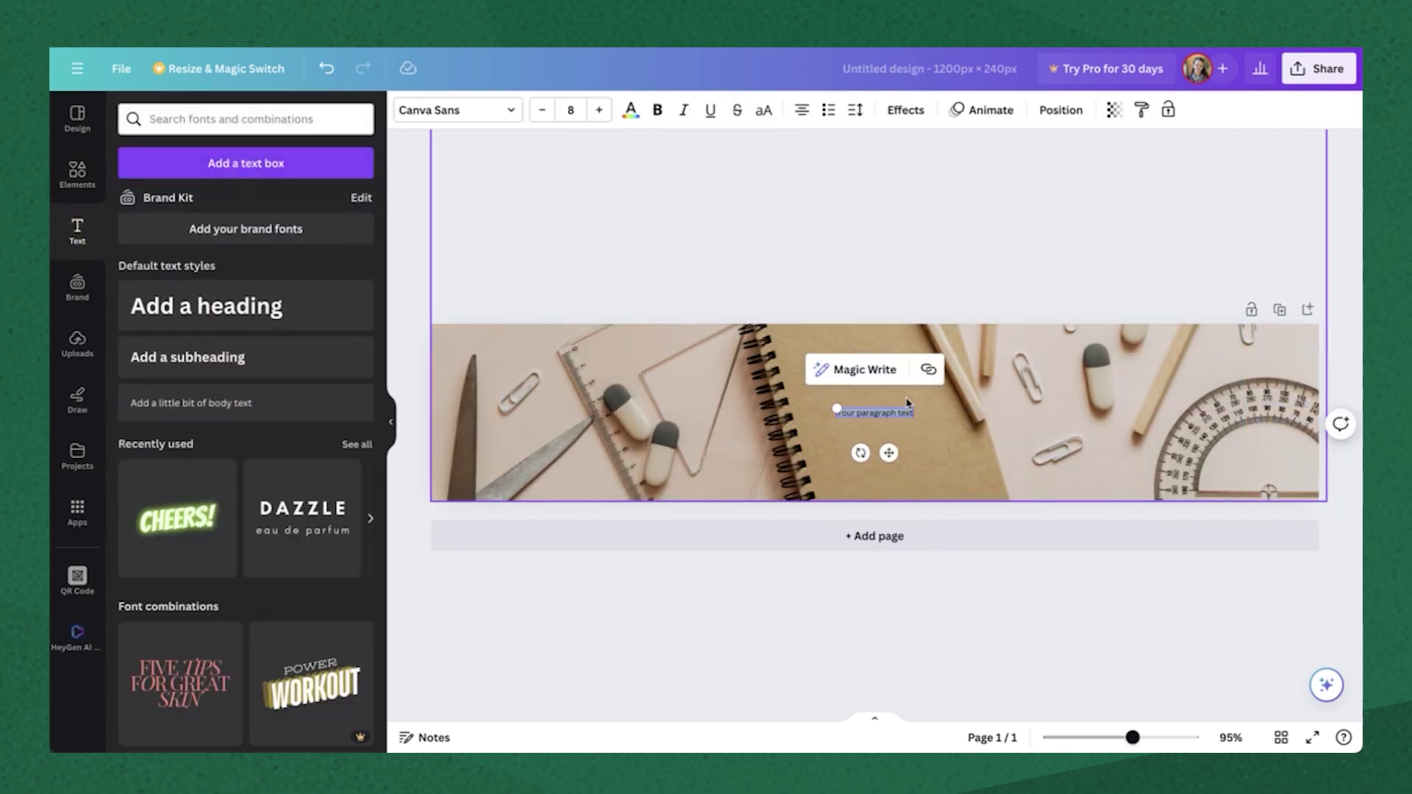
key("BackSpace")
type("Intro to Education")
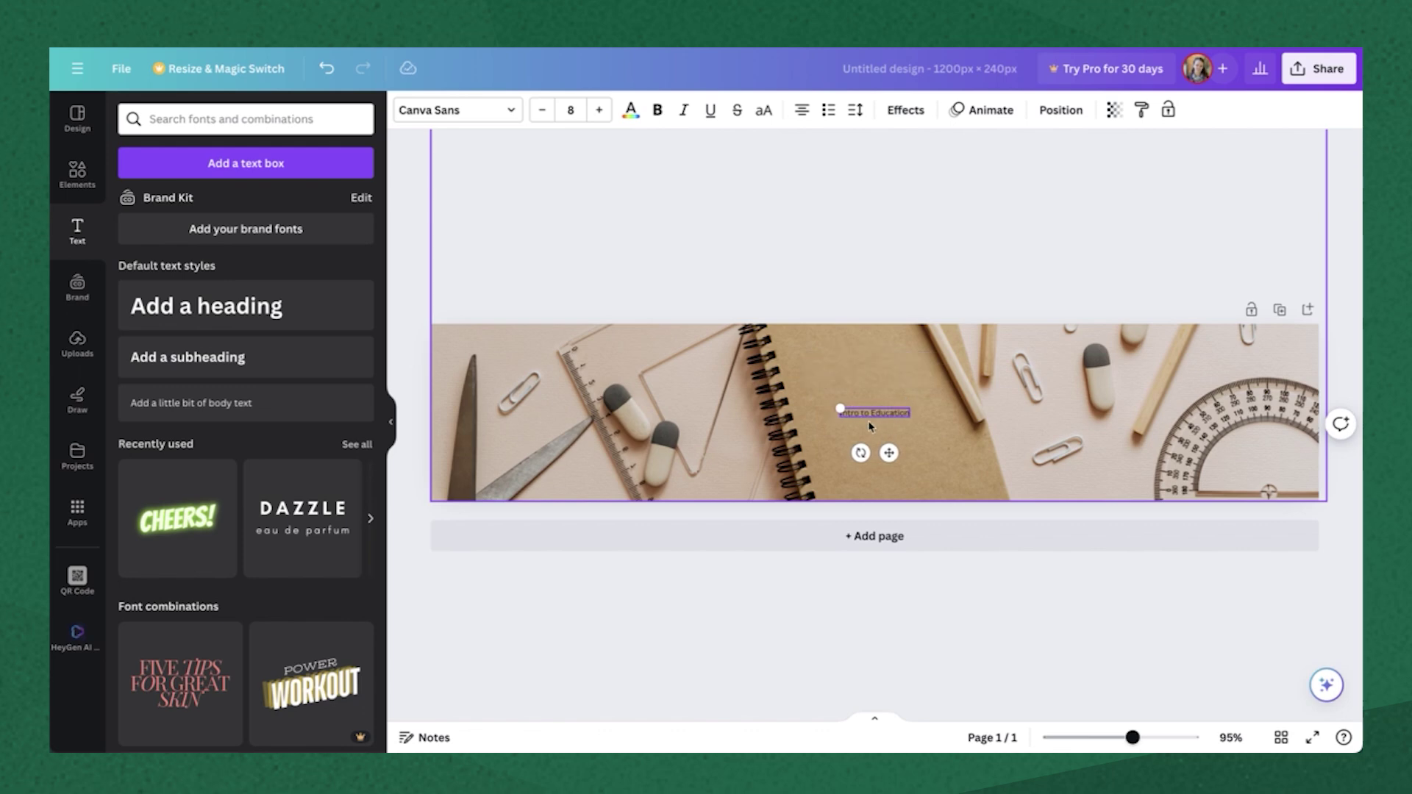
key("ctrl+a")
key("Escape")
- Raise the caption font size to 17 and move it slightly higher on the notebook
left_click(853, 412)
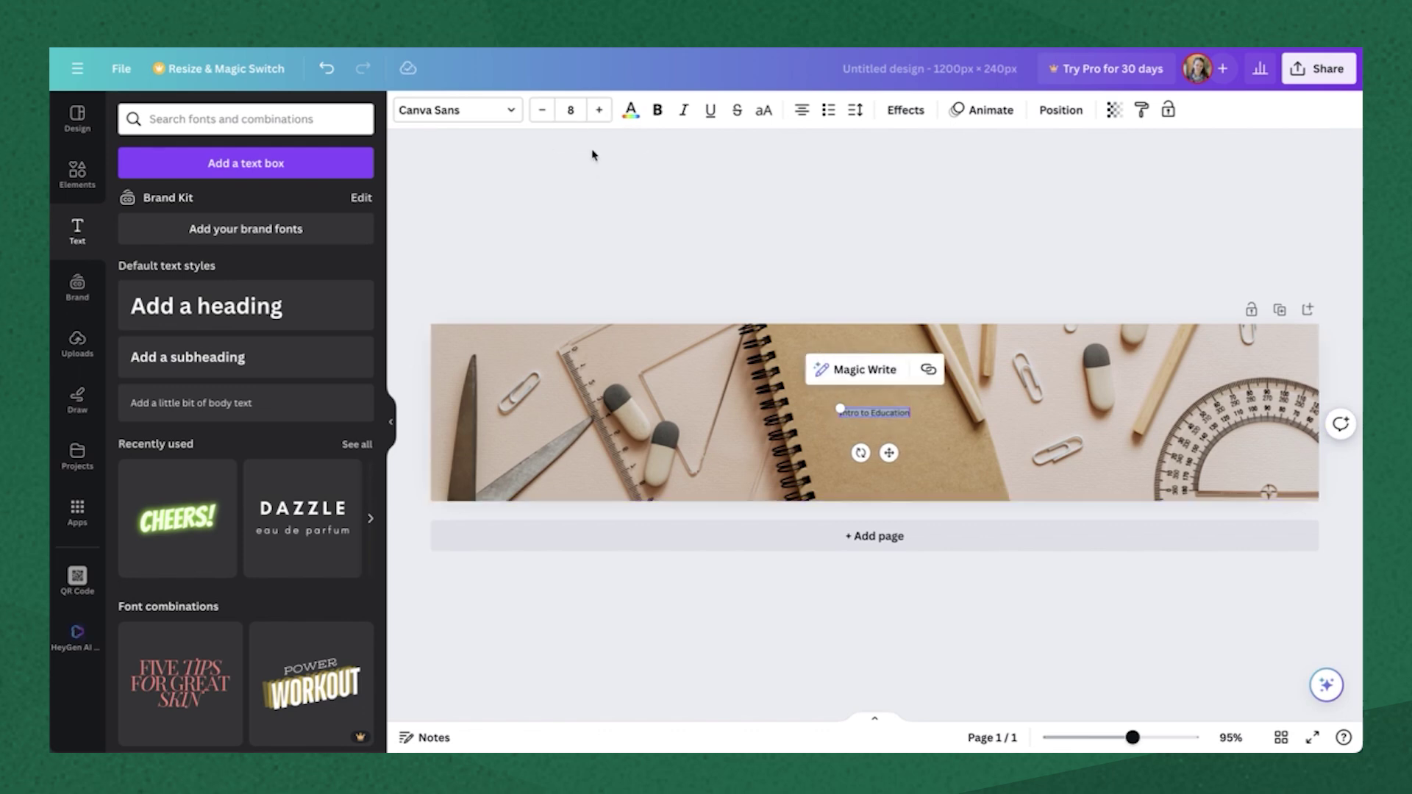
left_click(598, 111)
left_click(599, 110)
left_click(599, 110)
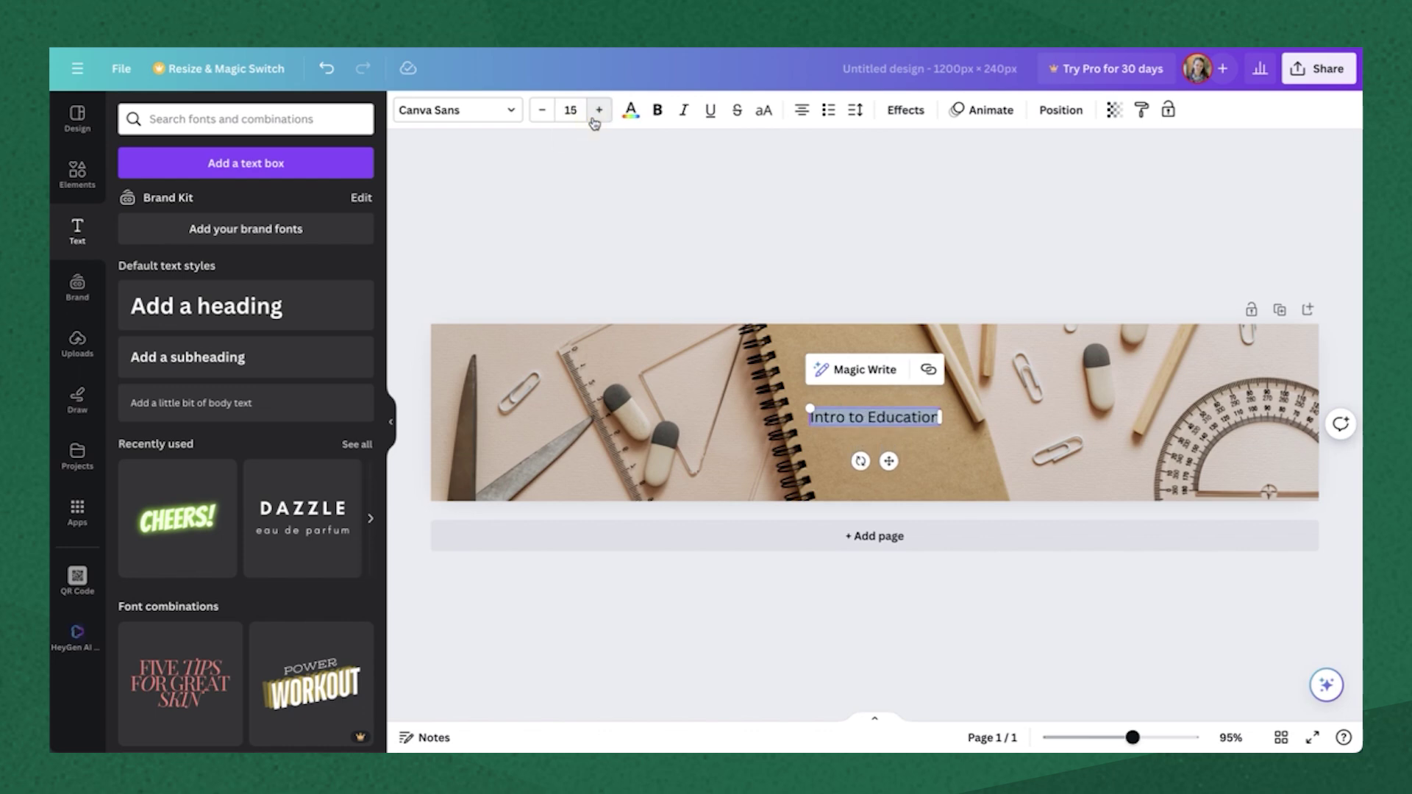
left_click(598, 110)
left_click(599, 111)
left_click(826, 278)
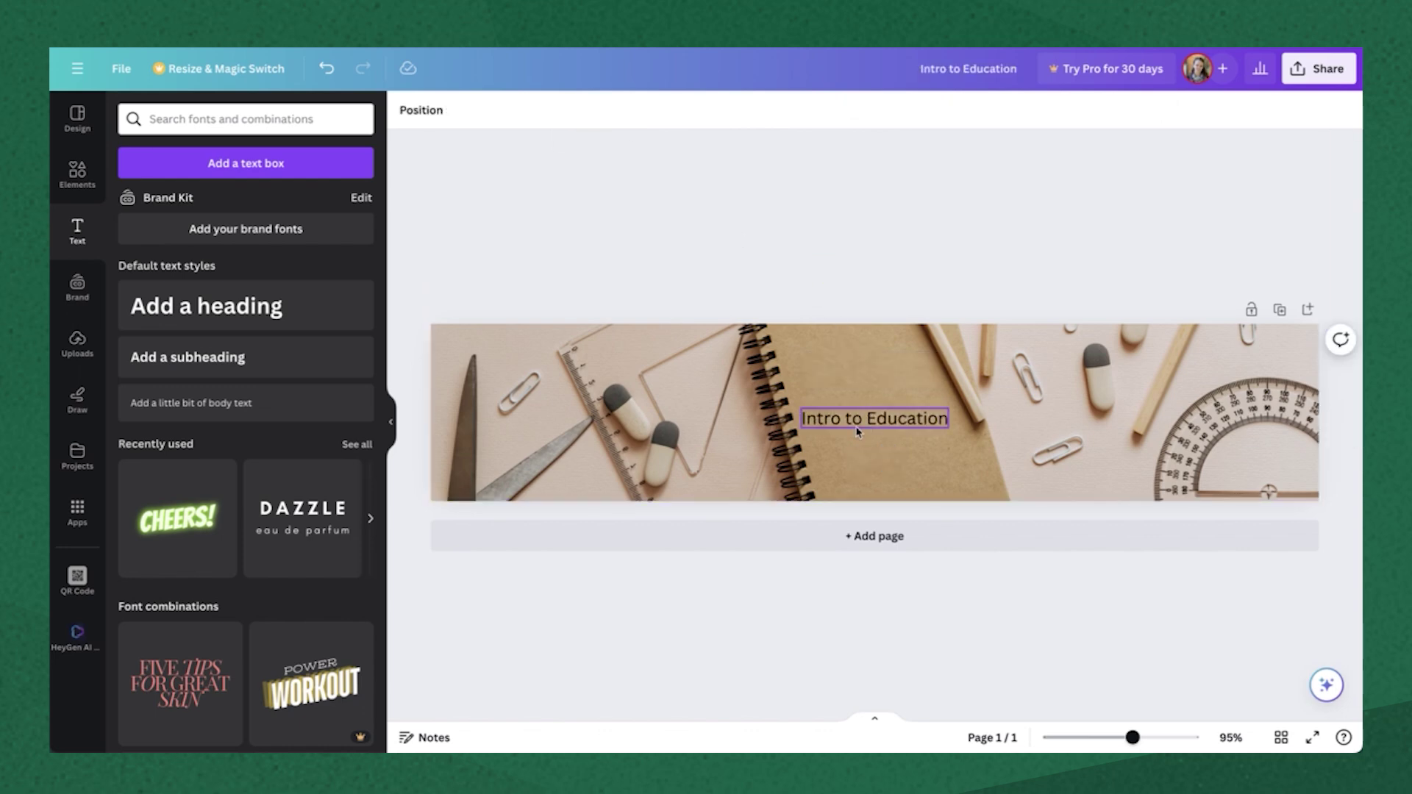
left_click_drag(857, 420, 857, 405)
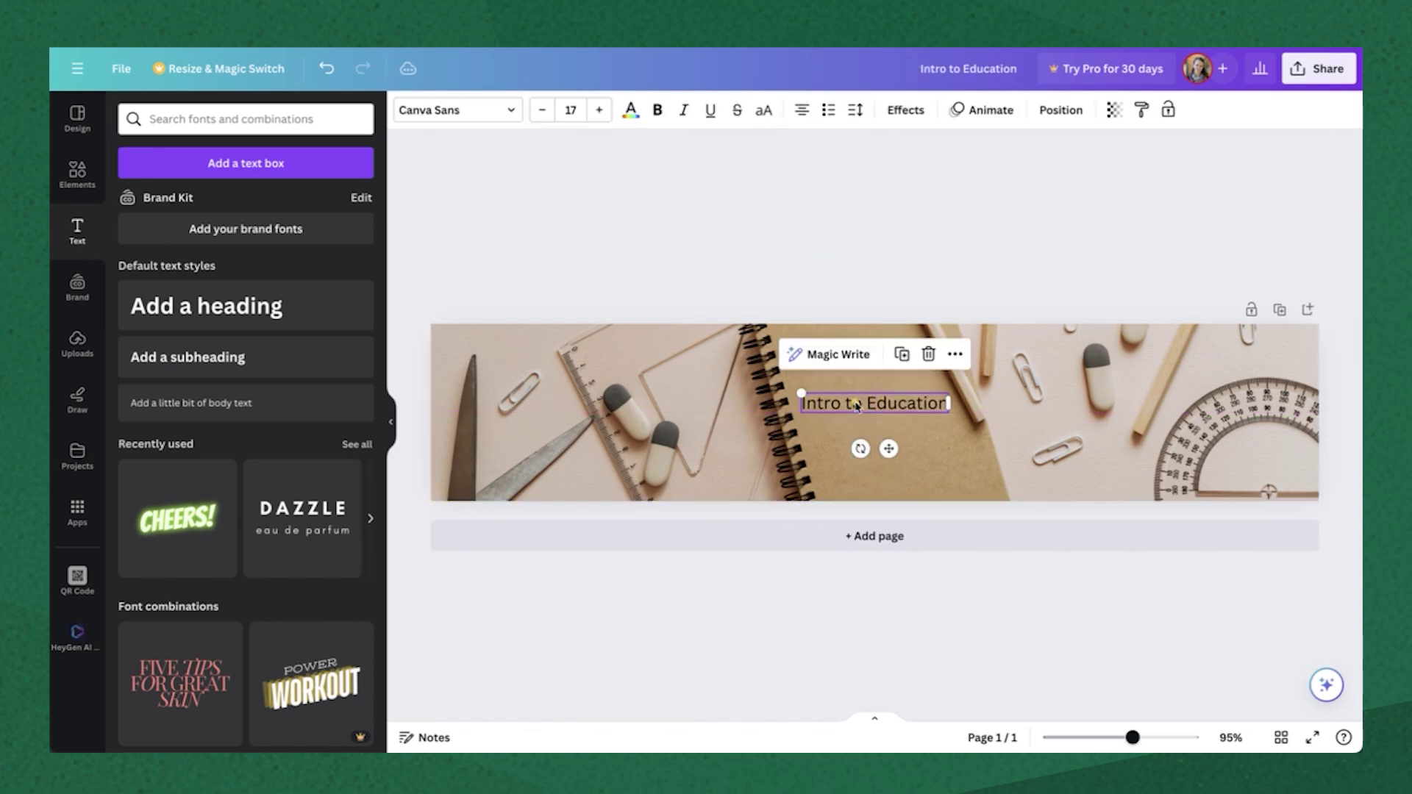
left_click(908, 233)
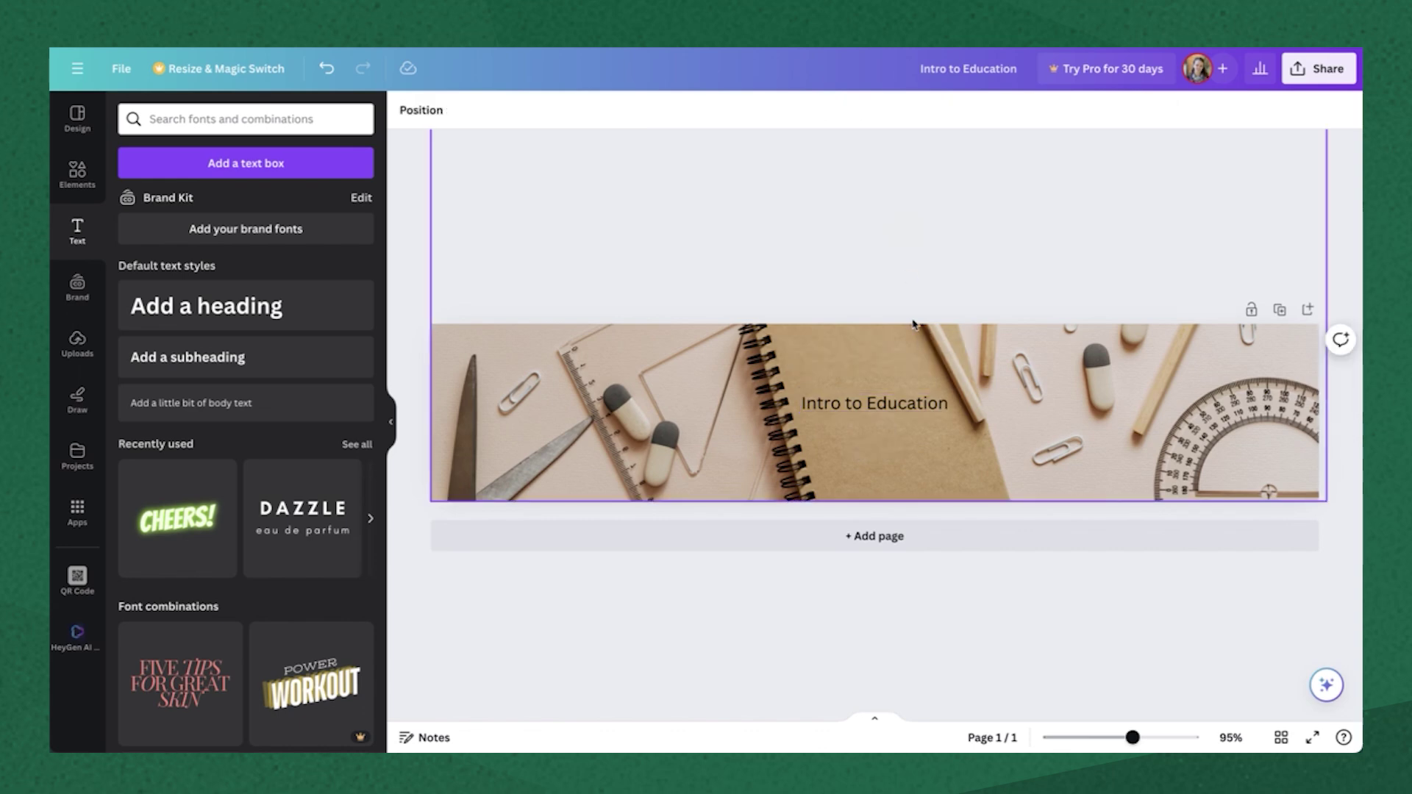
- Fade the notebook photo to check the safe zone, then restore it to full opacity
left_click(882, 363)
left_click(744, 109)
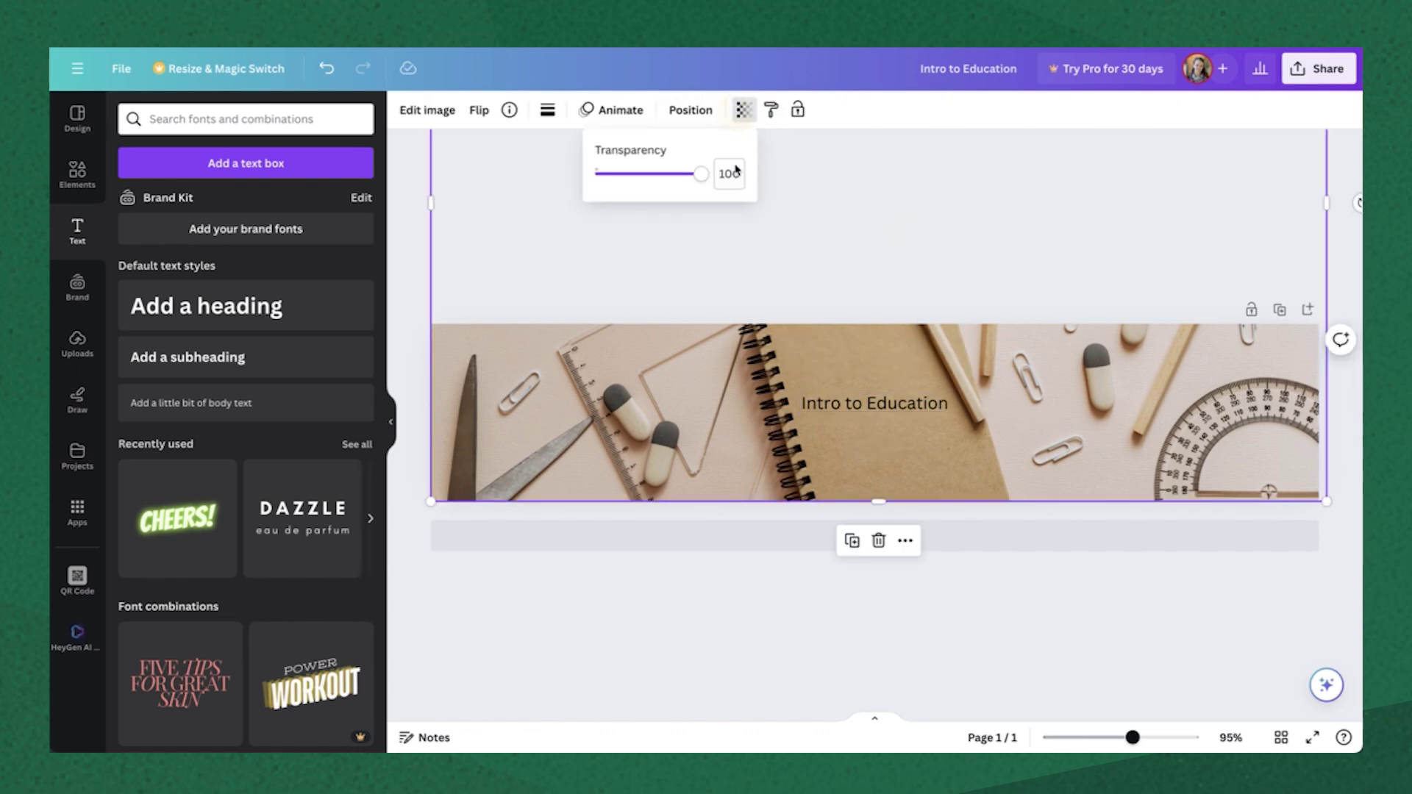
left_click_drag(697, 174, 662, 179)
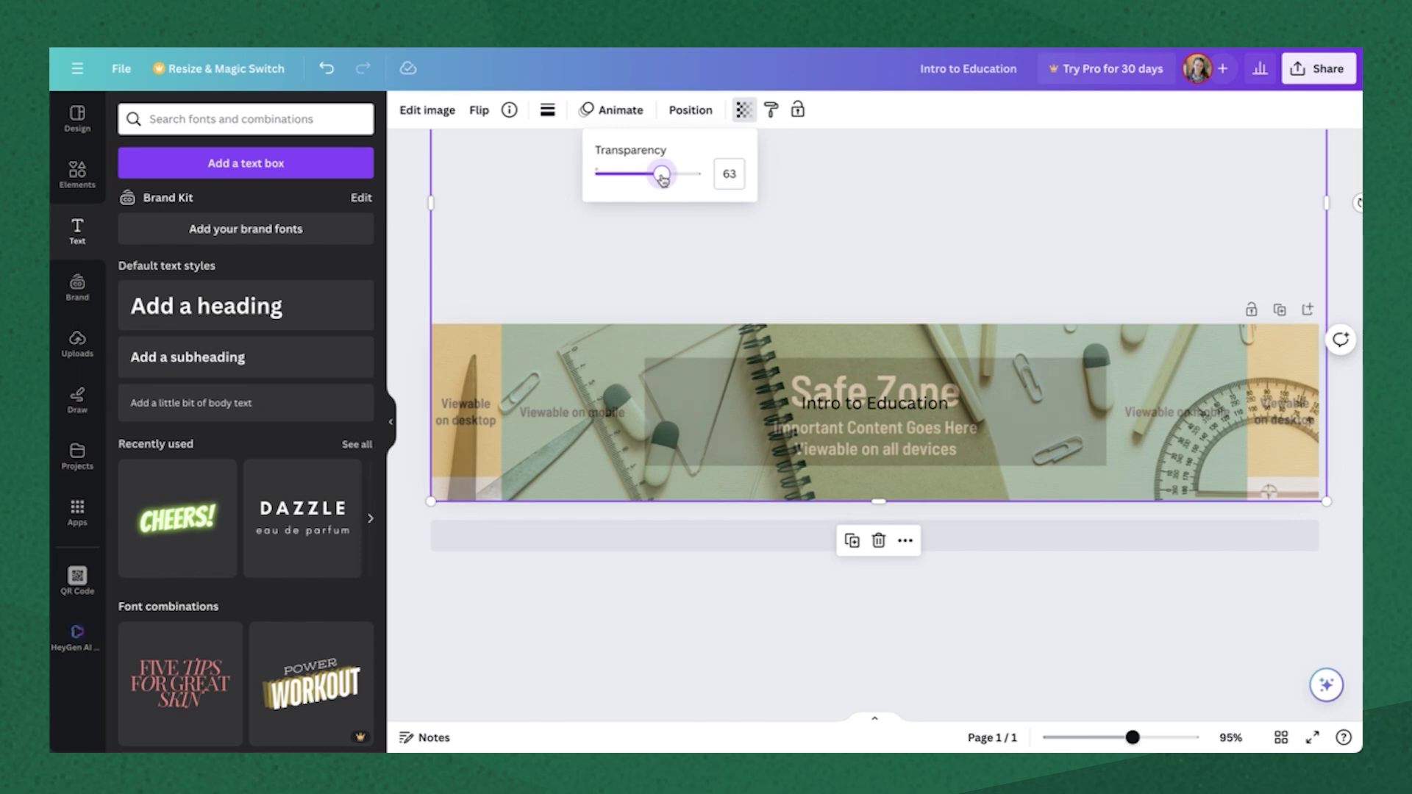
left_click_drag(662, 178, 772, 176)
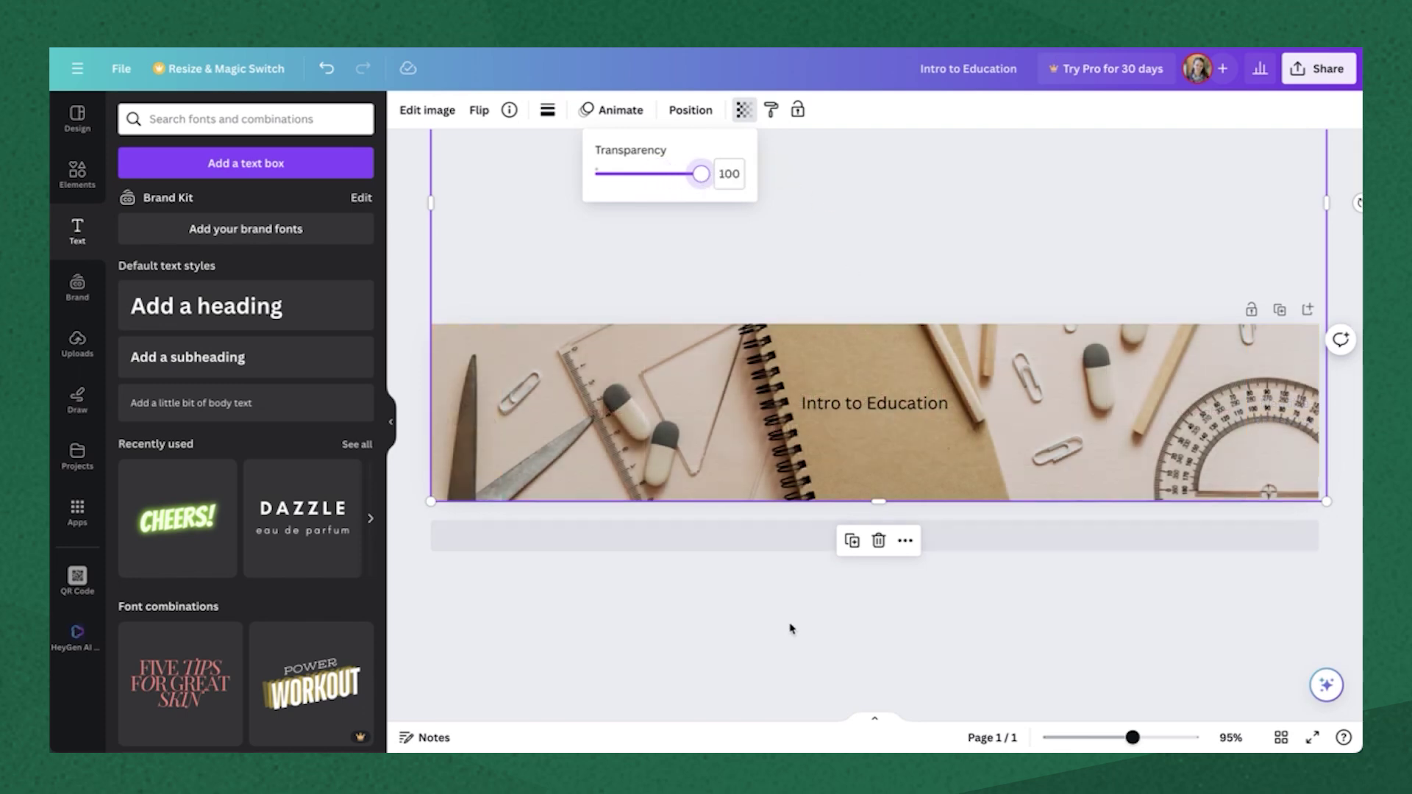
key("Escape")
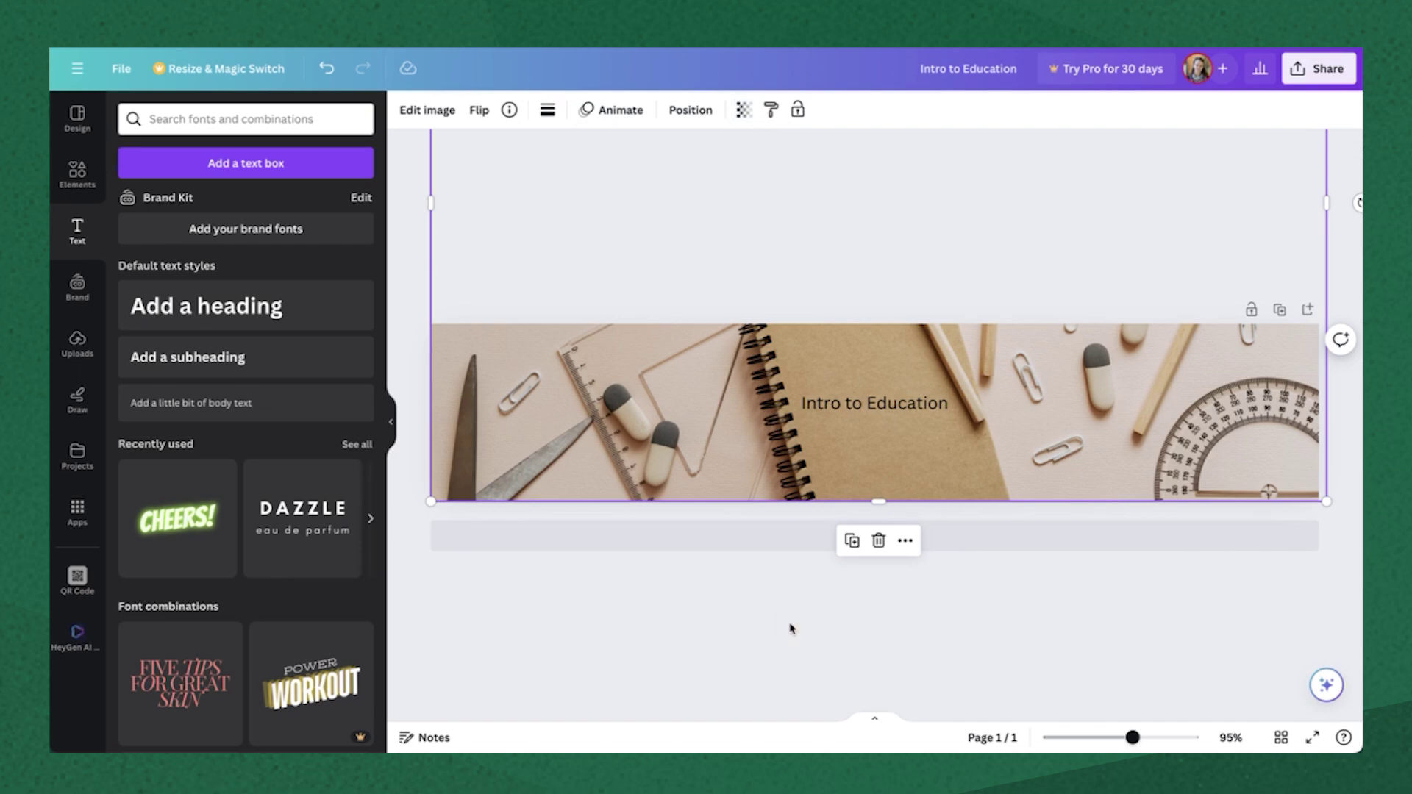
left_click(853, 274)
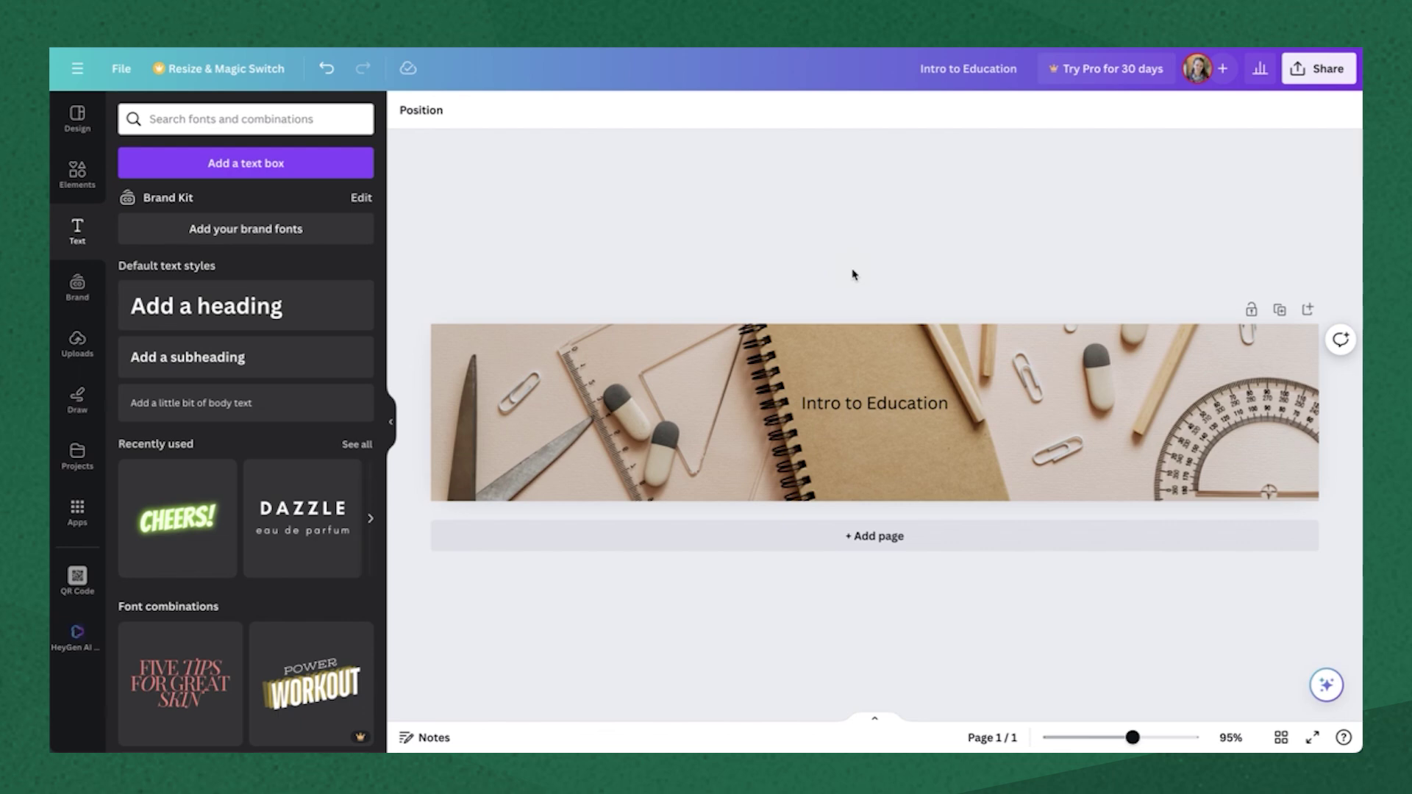
left_click(895, 212)
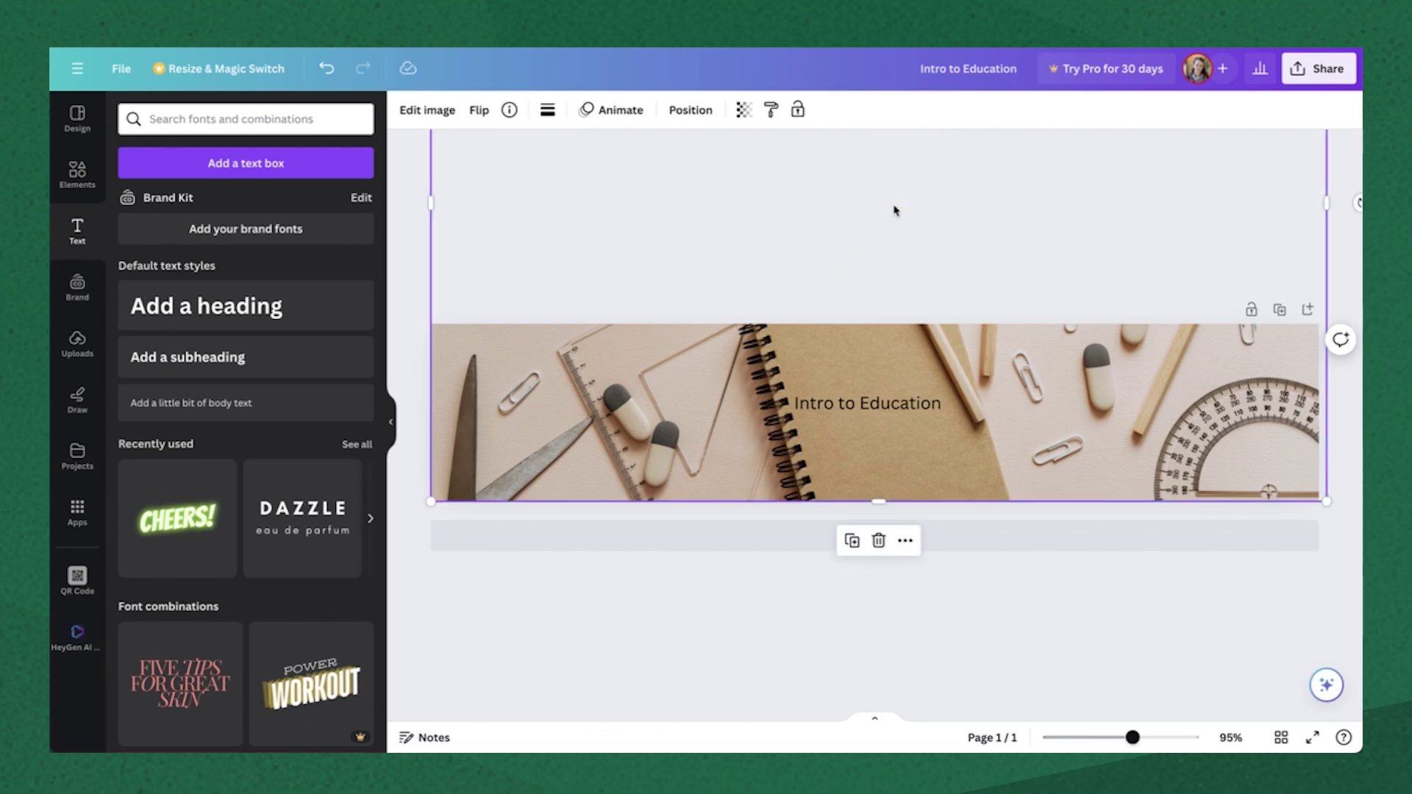
- Download the design as a PNG, prefixing the file name with 'Course Image -'
left_click(1328, 73)
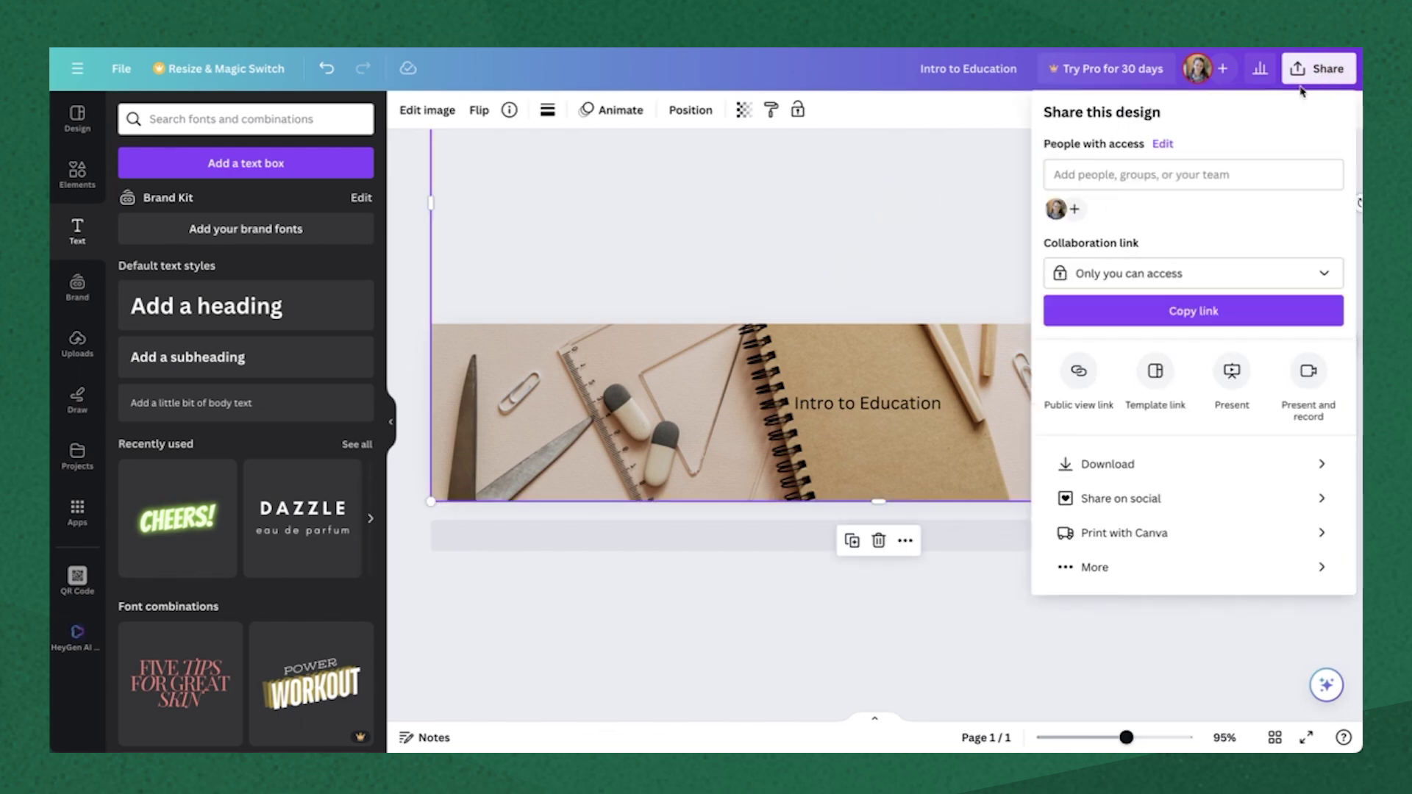
left_click(1176, 464)
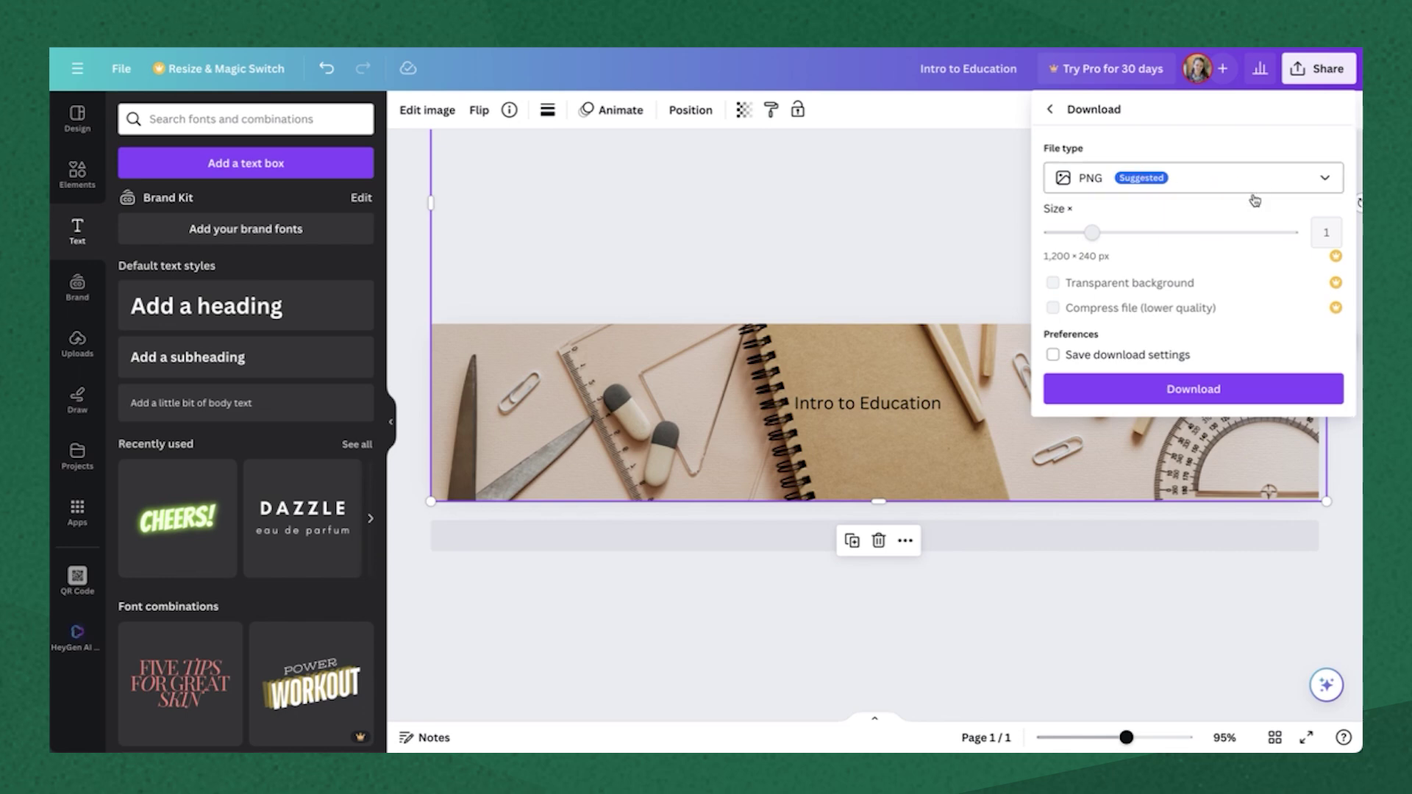
left_click(1215, 403)
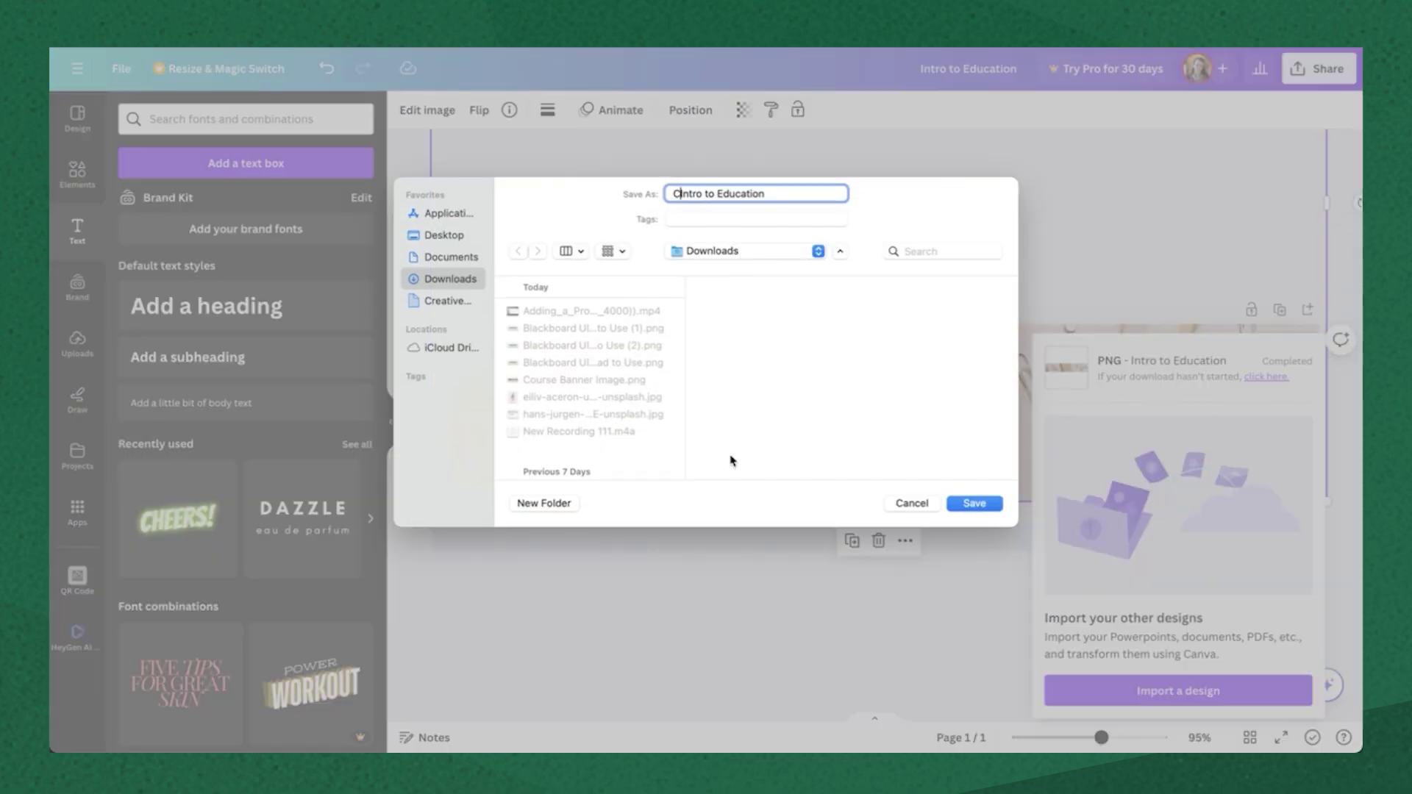
type("Course Image - Intro to Education")
left_click(982, 501)
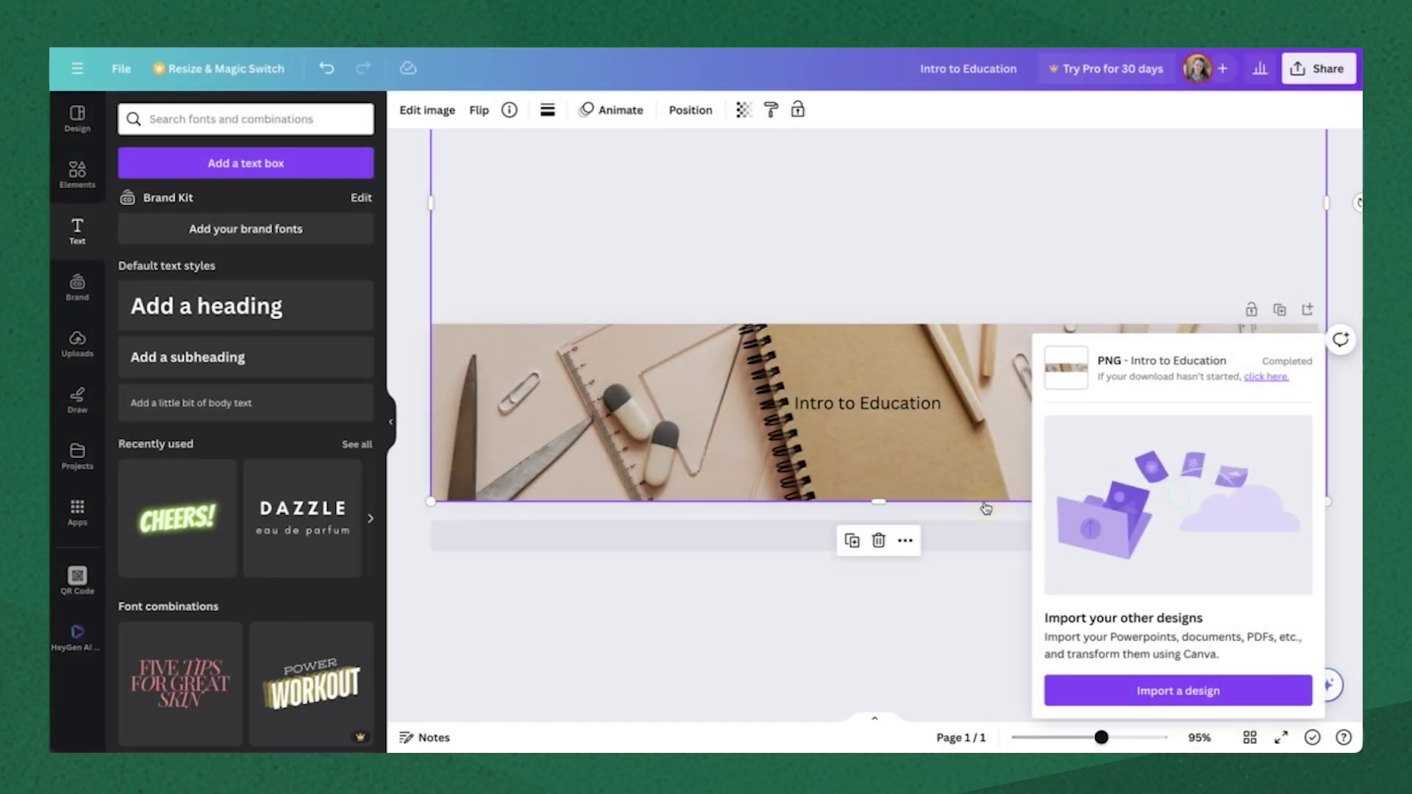
left_click(980, 252)
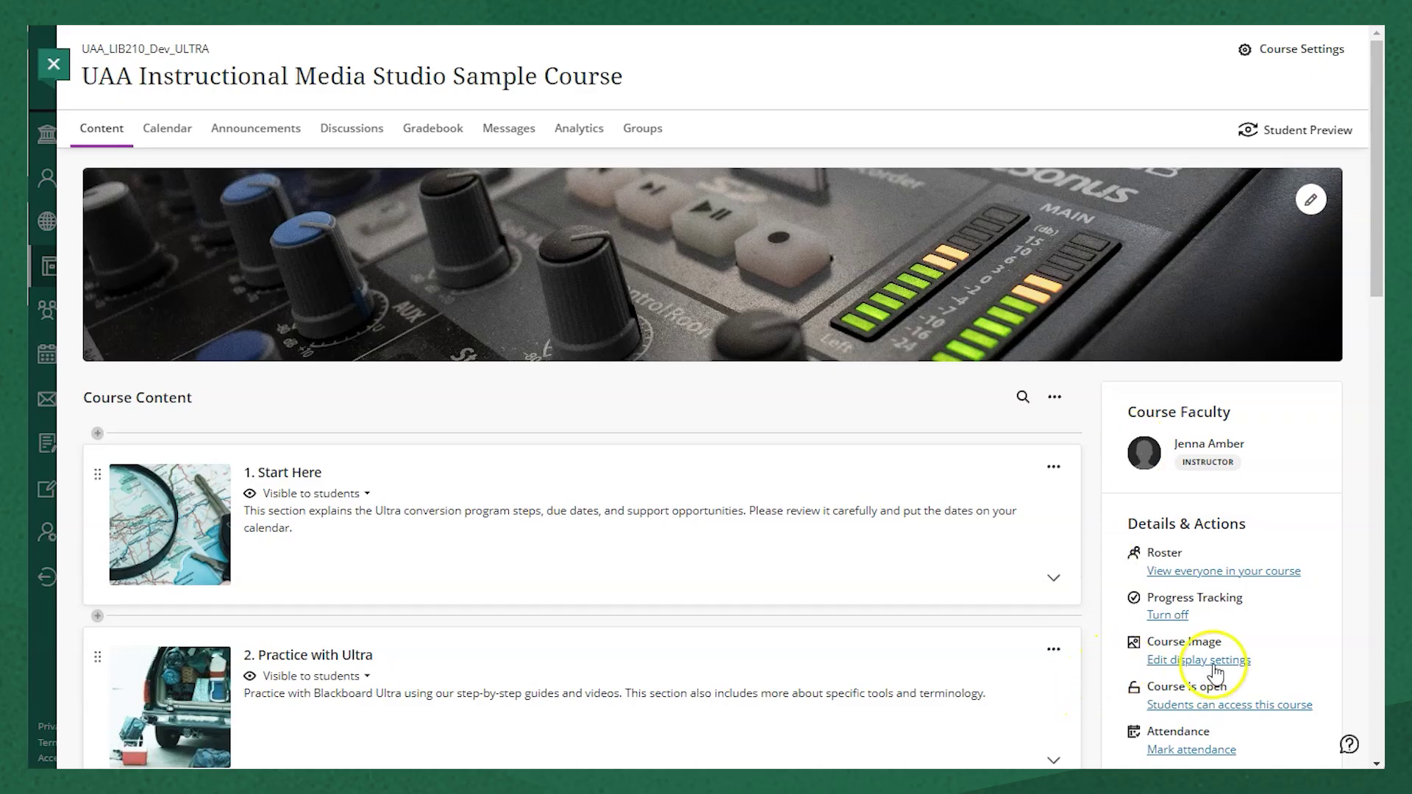
- Replace the course banner with the uploaded Intro to Education.png image
left_click(1310, 200)
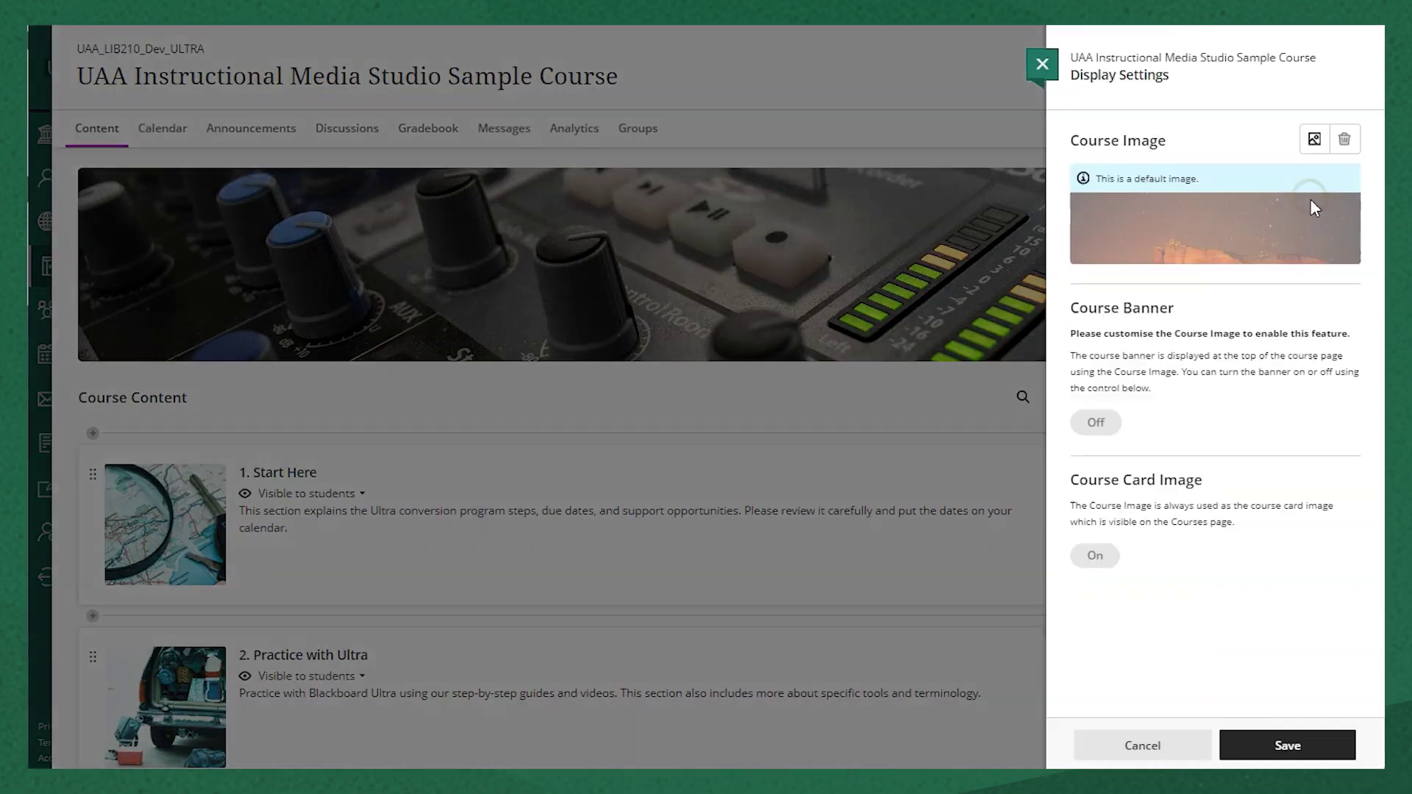
left_click(1299, 142)
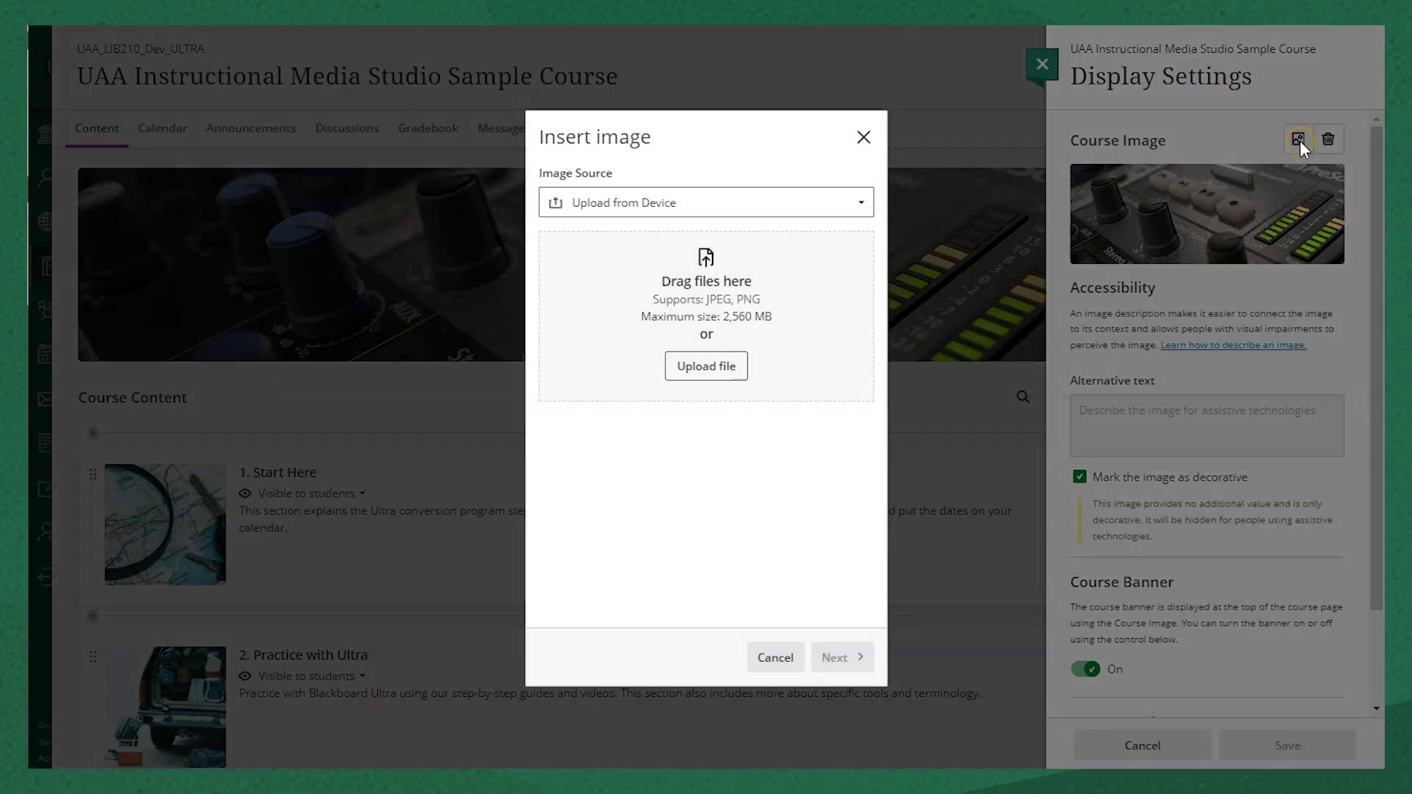
left_click(690, 371)
left_click(401, 151)
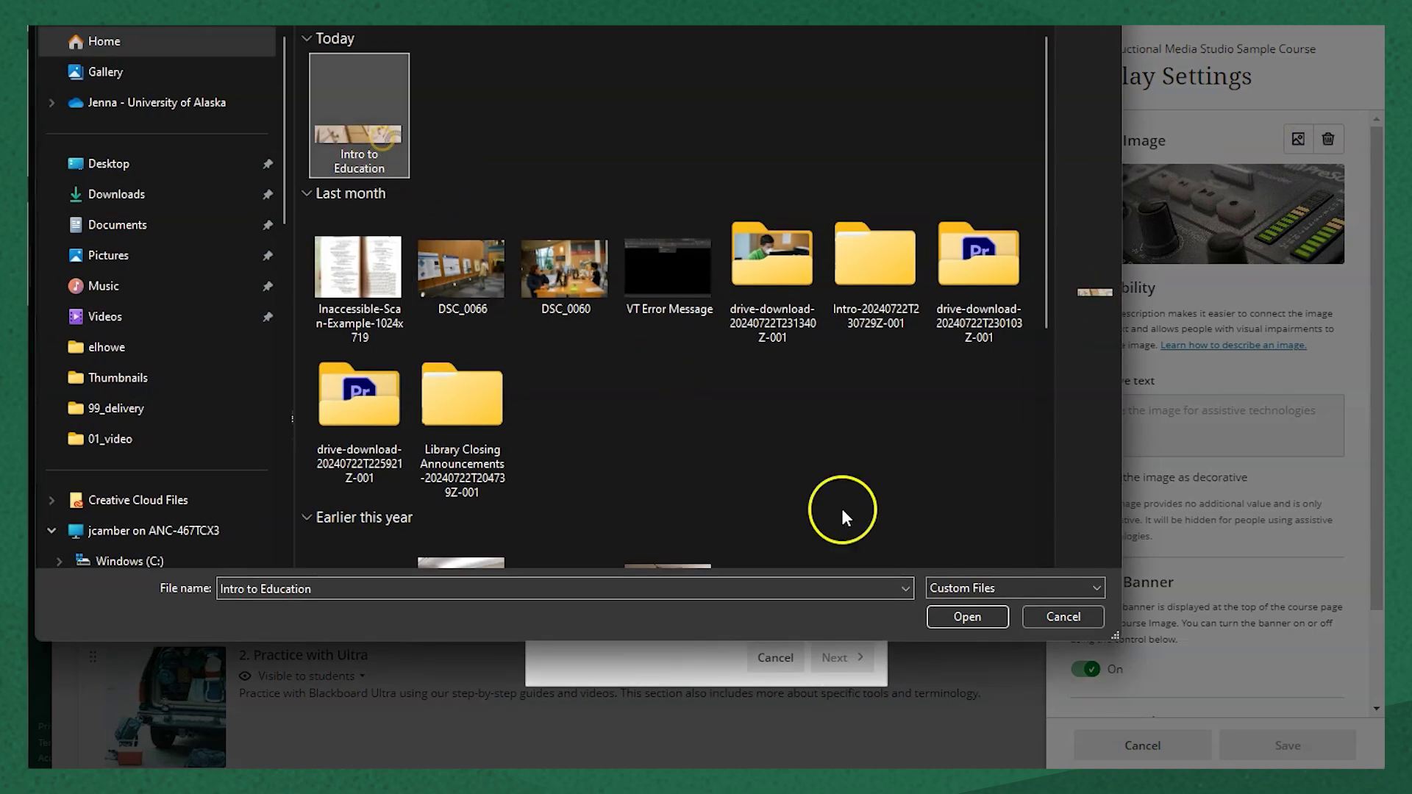
left_click(956, 615)
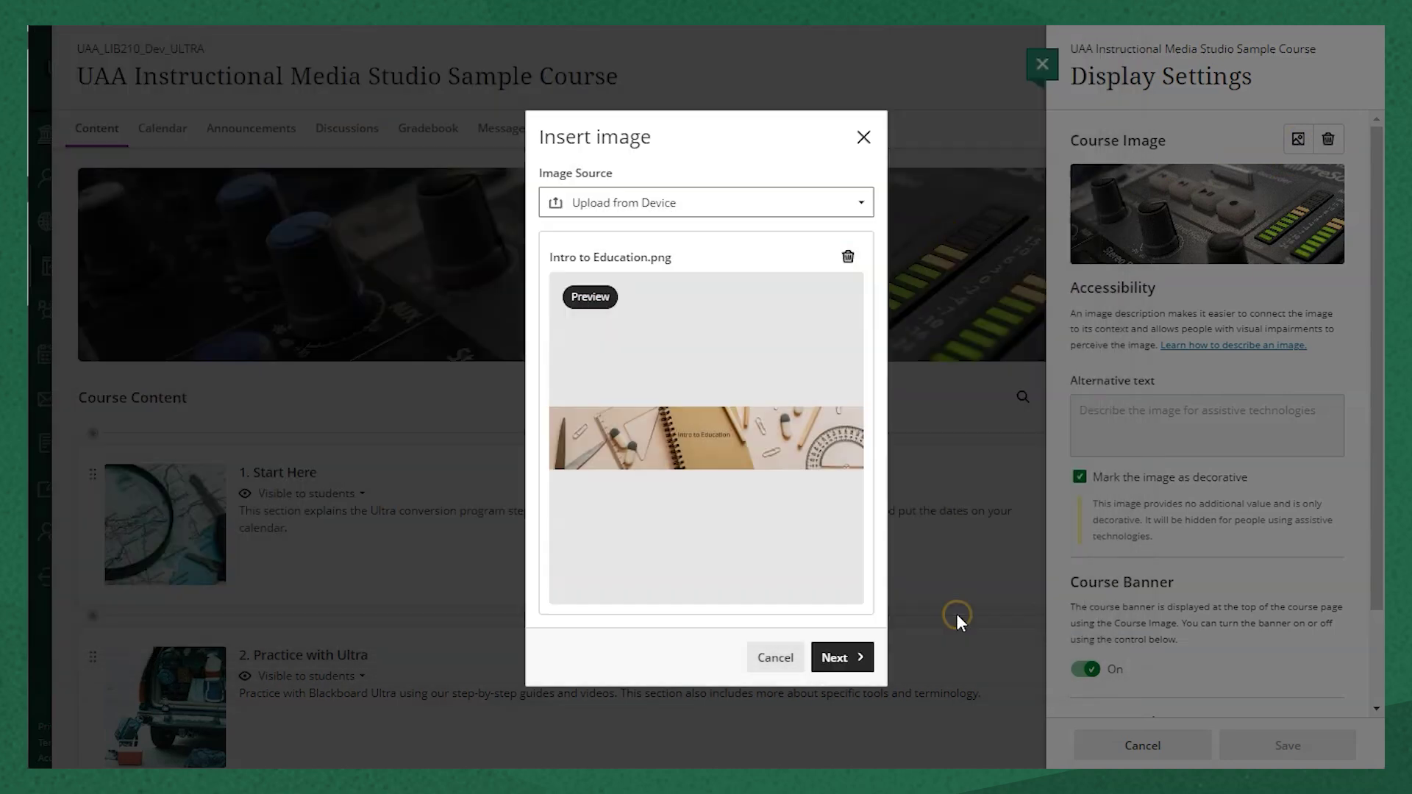
left_click(859, 659)
left_click(857, 660)
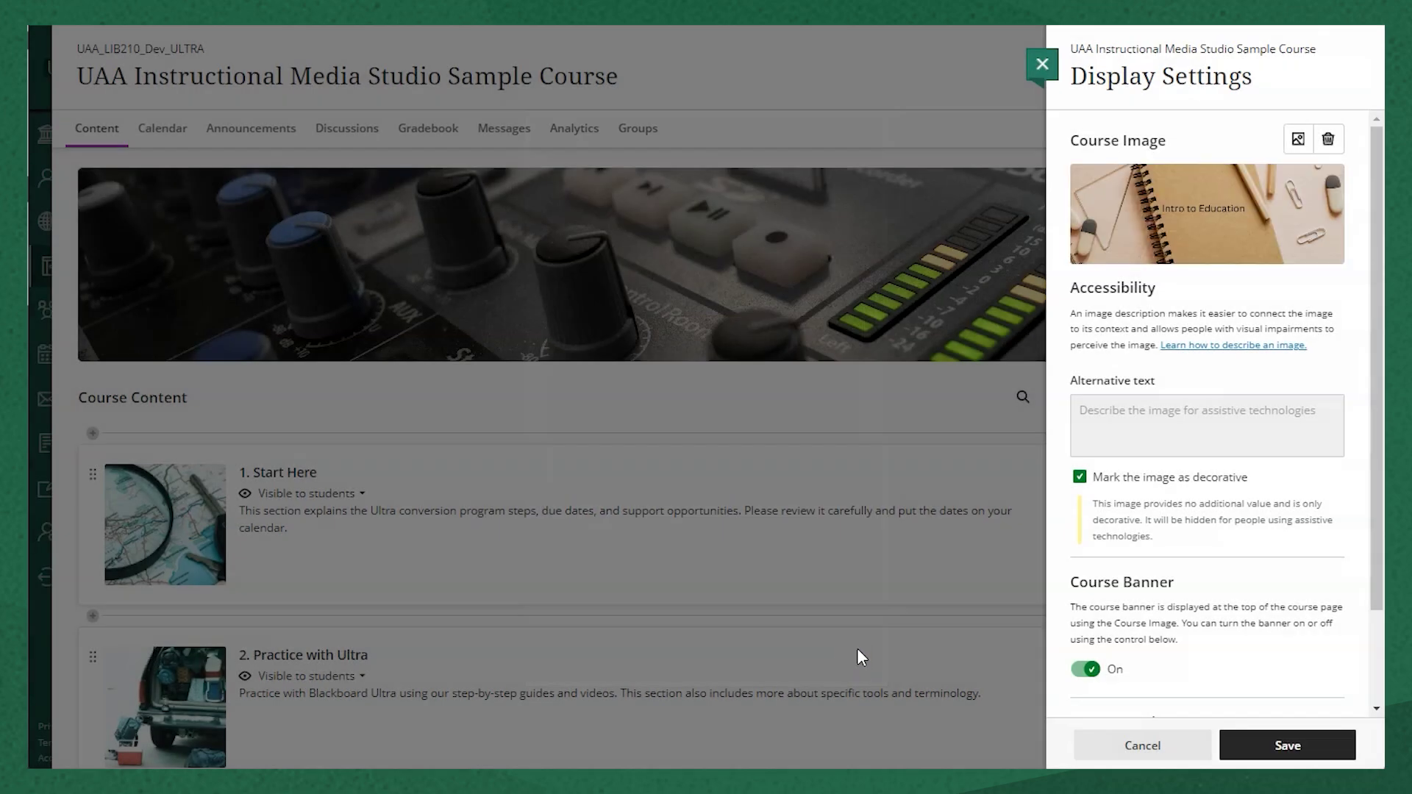
- Unmark the banner as decorative, add alt text 'Notebook and accessories with text reading "Intro to Education"', and save
left_click(1170, 409)
type("Notebook and ac")
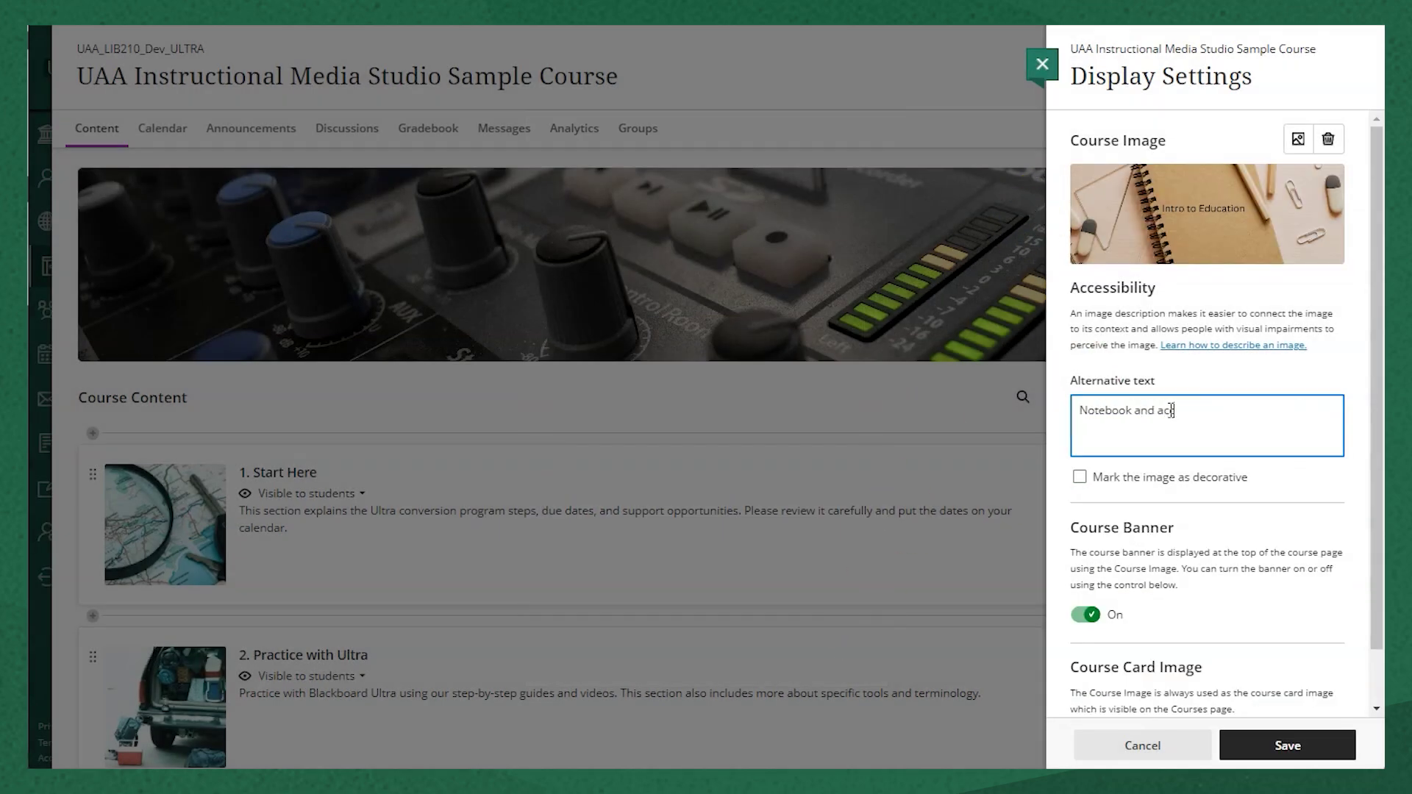
type("cessories with text reading \"Intro to Education\"")
left_click(1265, 735)
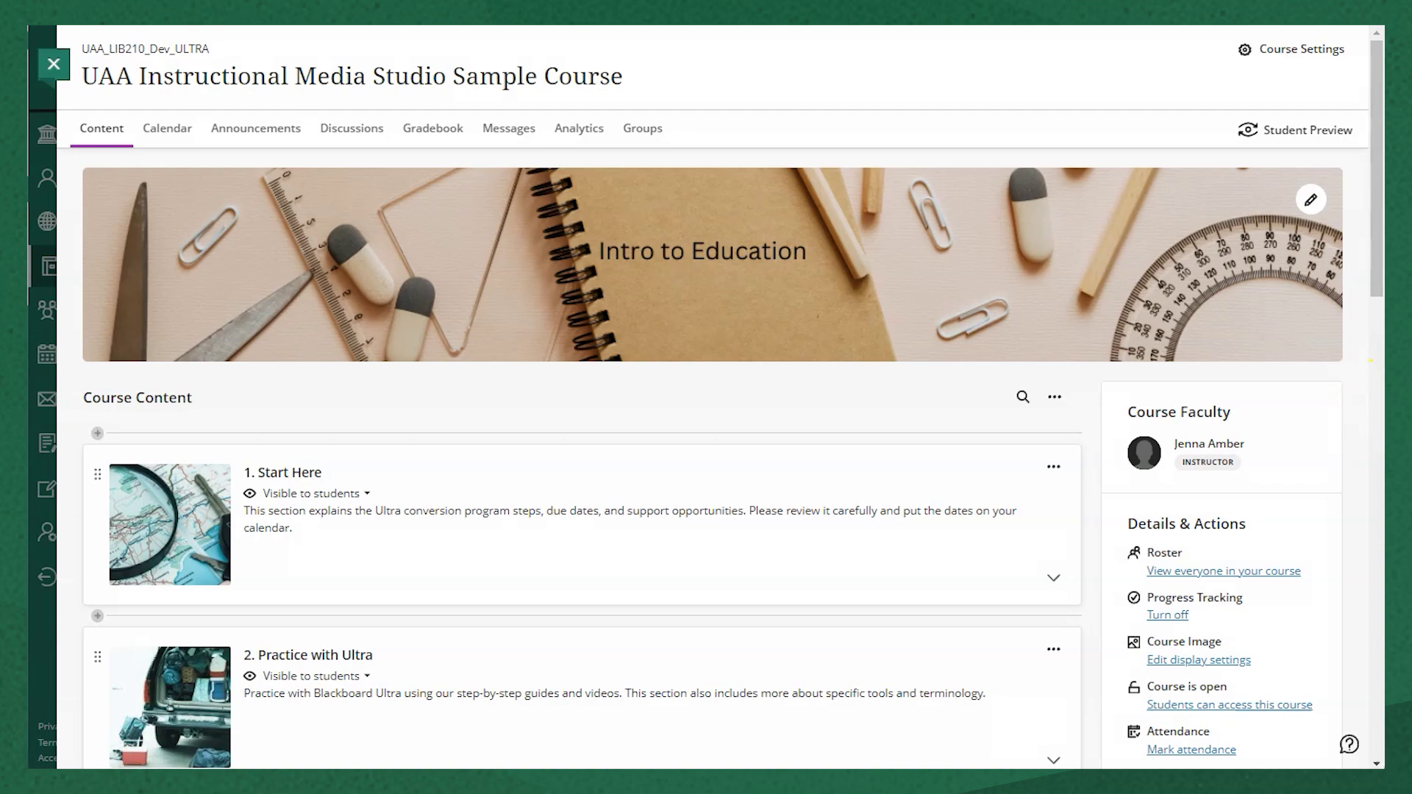
left_click_drag(1370, 360, 1385, 487)
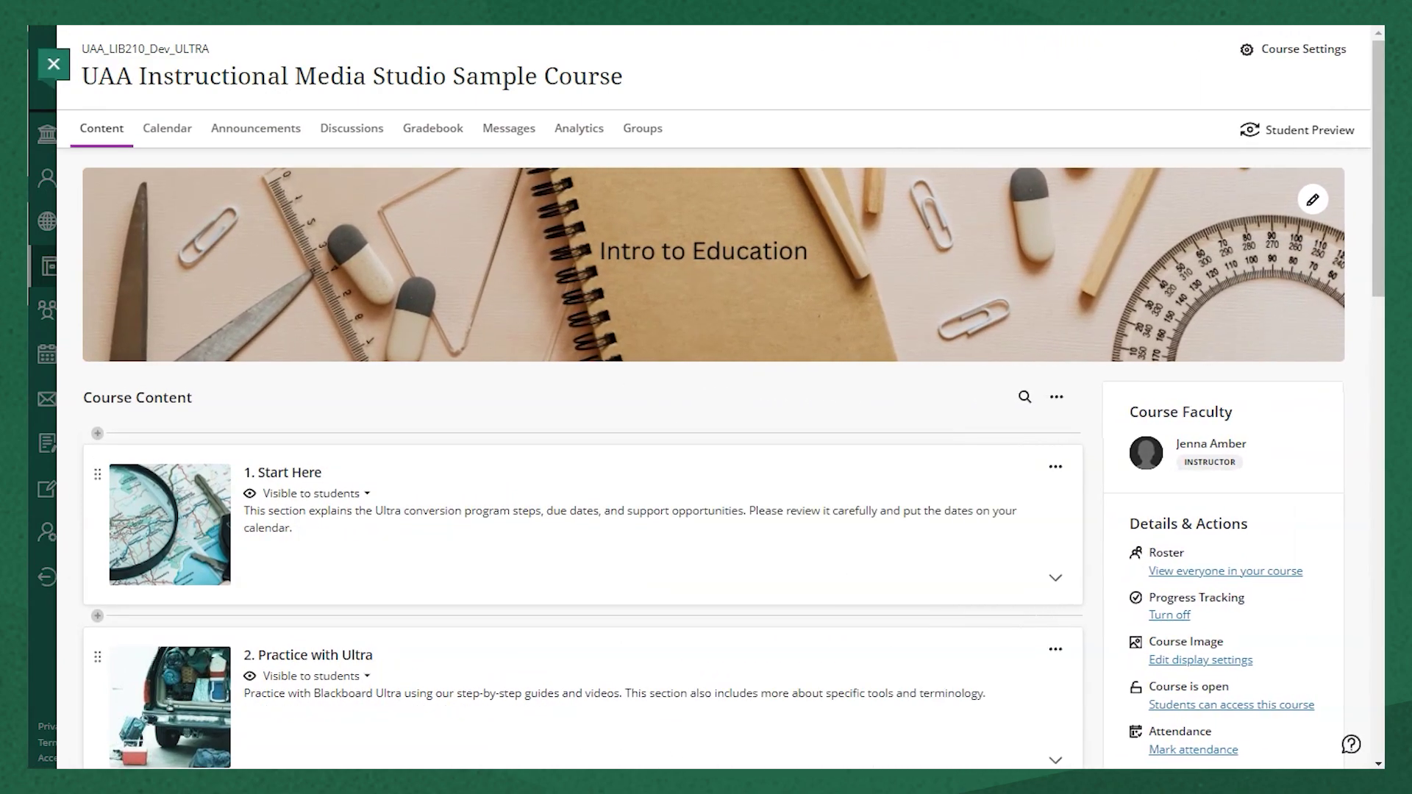